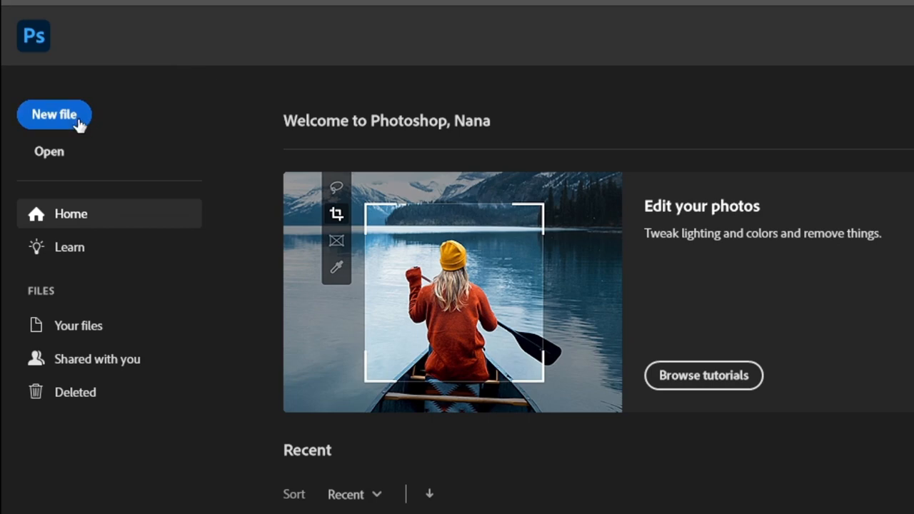
- Create a 1080 x 1080 px document at 300 ppi and place the 72788a product image in it
click(55, 117)
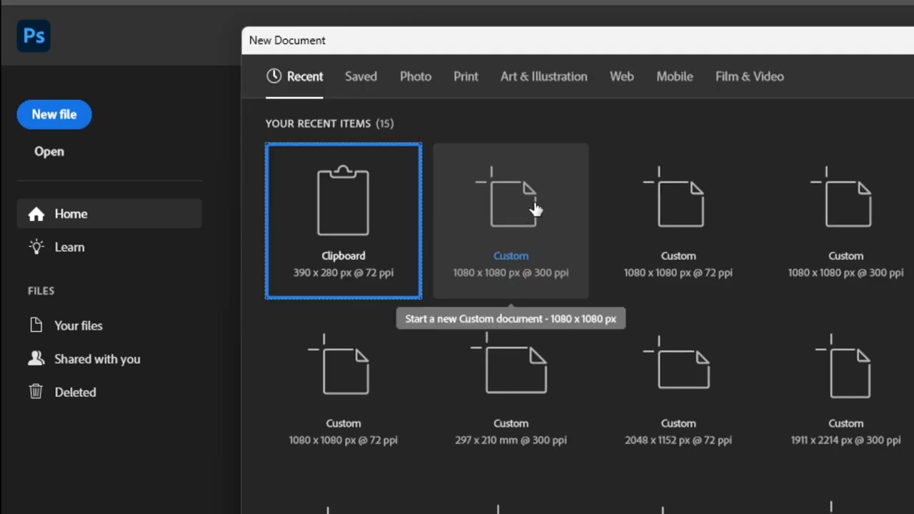
click(536, 208)
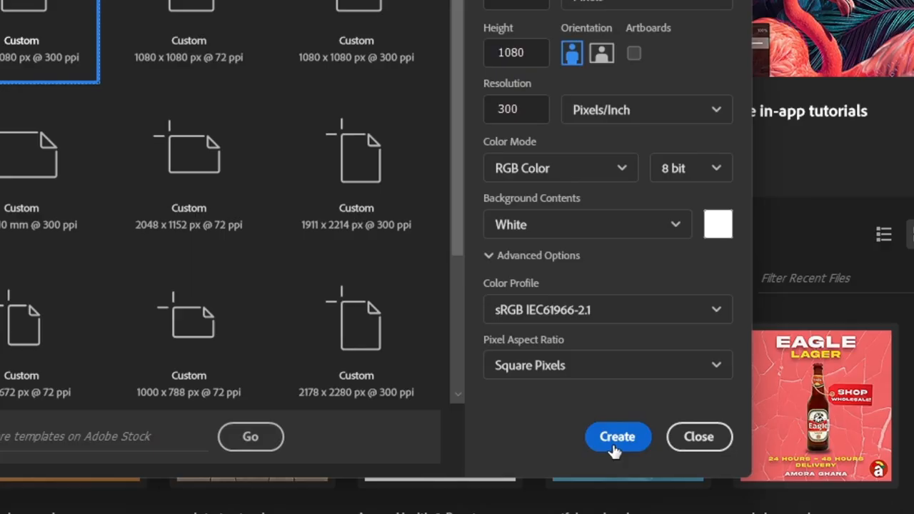
click(681, 416)
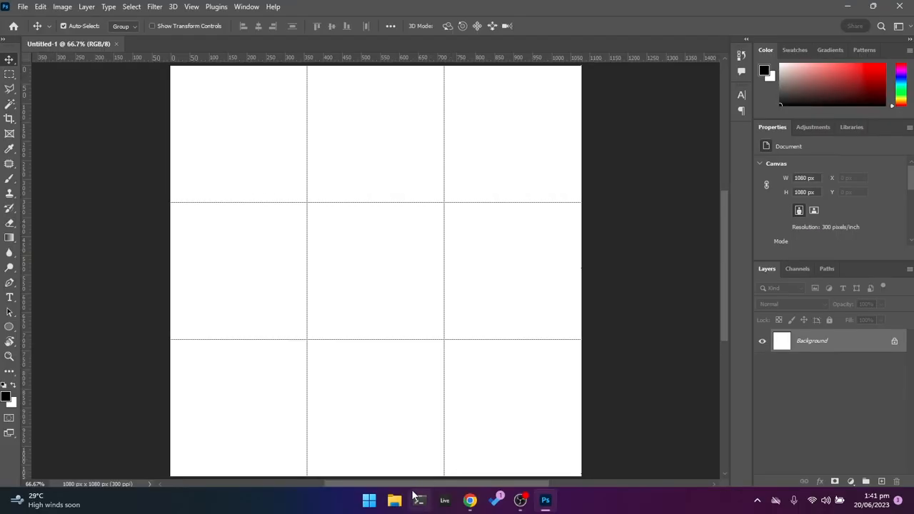
click(397, 500)
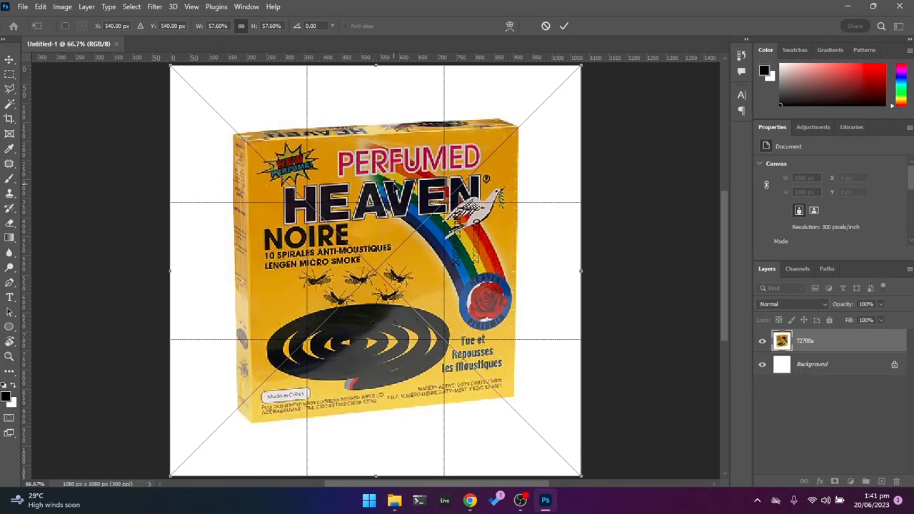
- Rasterize the 72788a layer and delete the white background around the product box with the Magic Wand
click(9, 103)
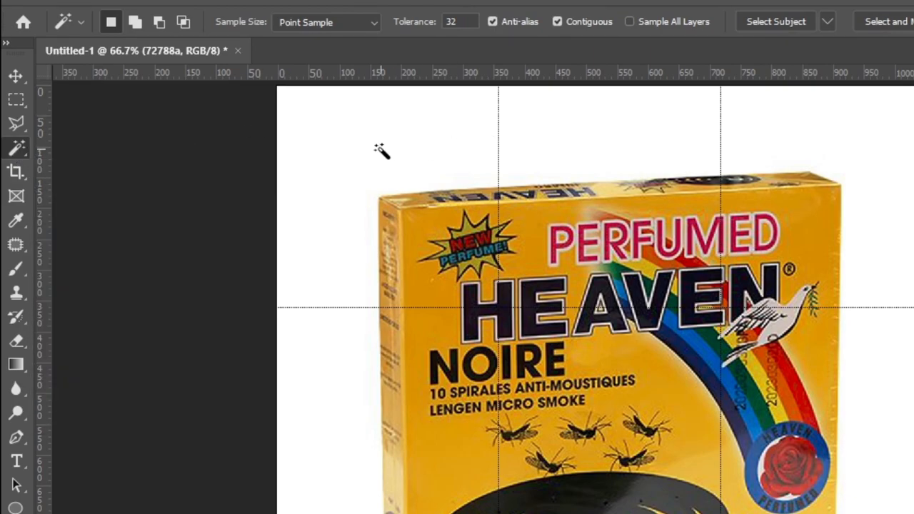
click(800, 365)
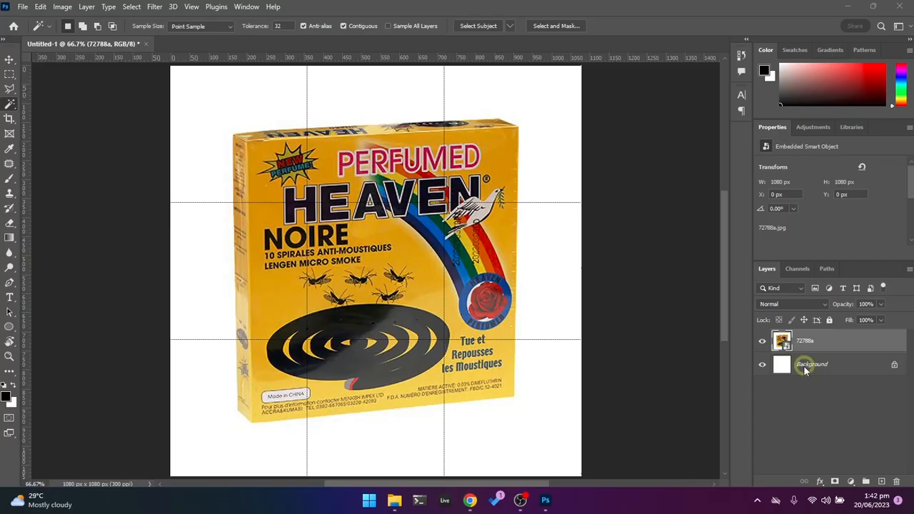
click(808, 350)
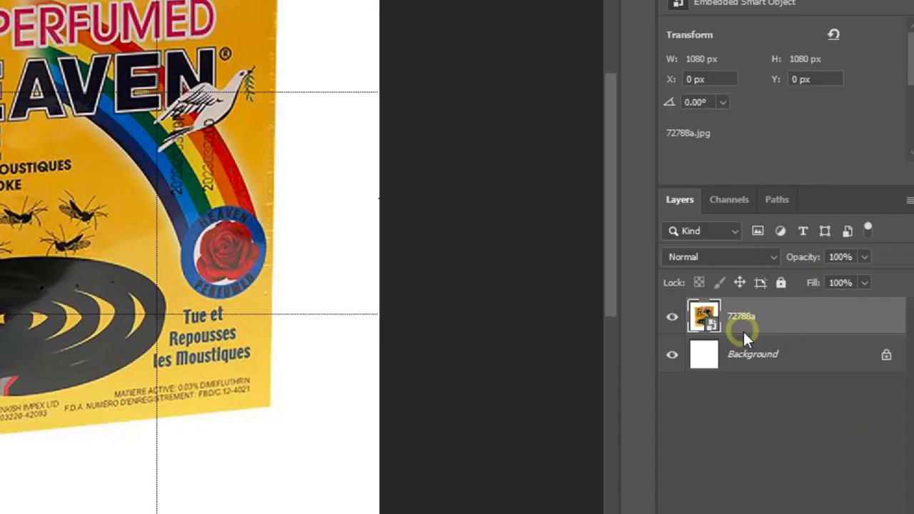
right_click(741, 318)
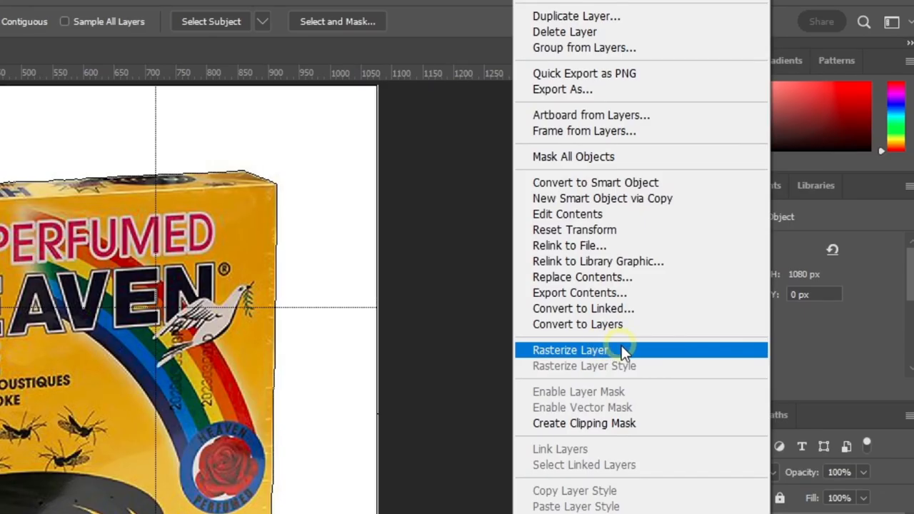
click(621, 350)
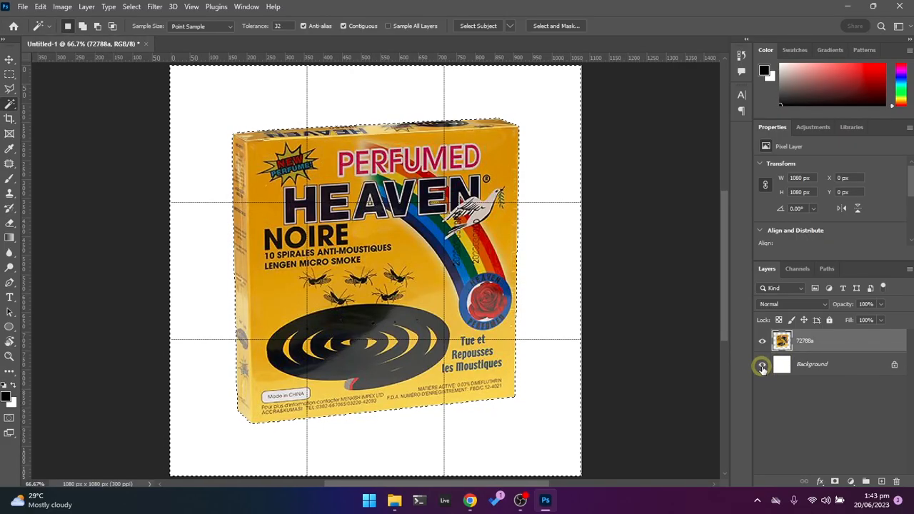
click(762, 366)
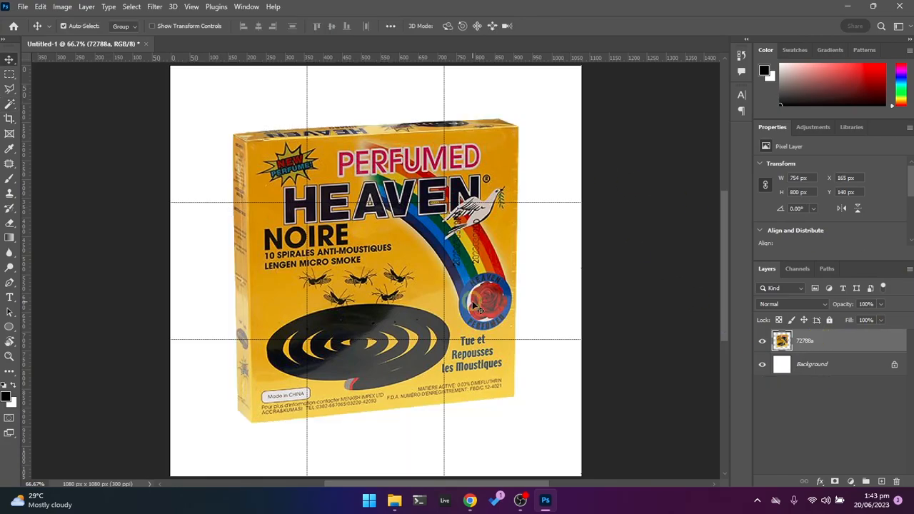
- Scale the product box down to about half the canvas width, keeping it in the middle-left area
key(ctrl+t)
drag(530, 281, 445, 257)
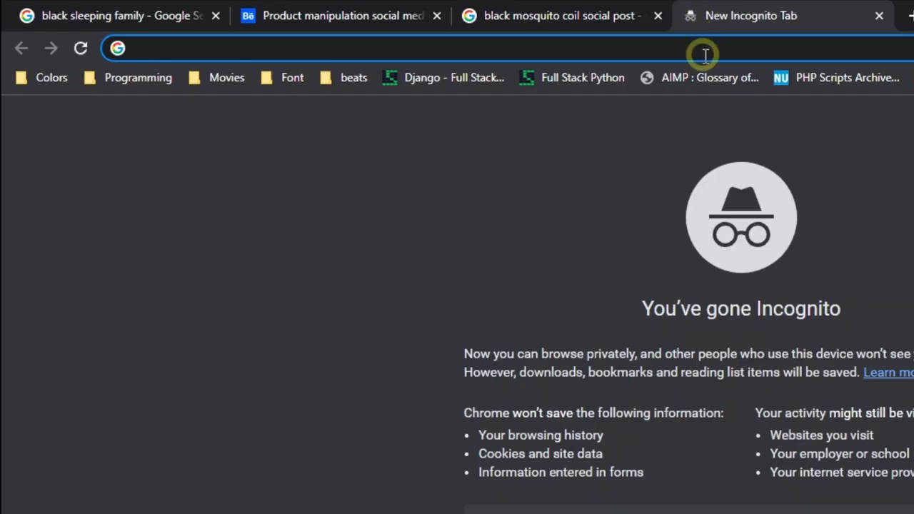
- Switch to Chrome and search Google Images for "product platform", refining the query to "wooden product platform"
text(product )
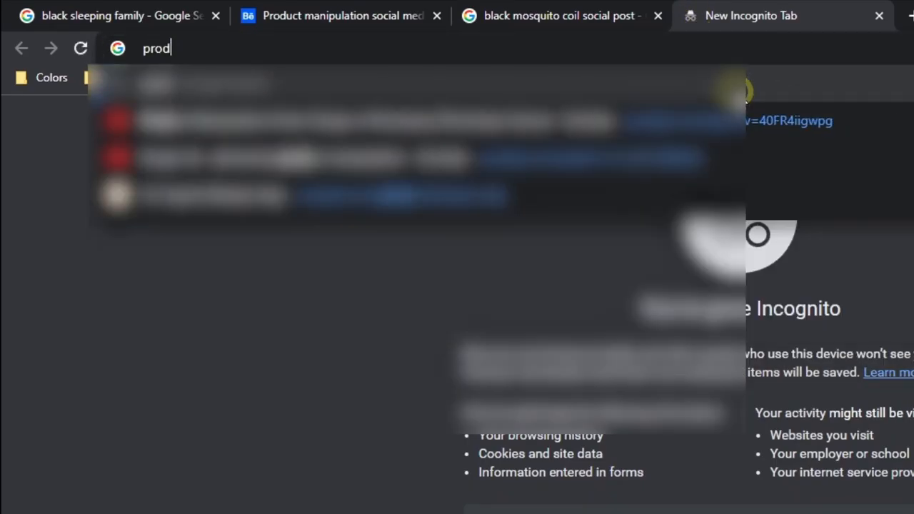
text(platform)
key(Return)
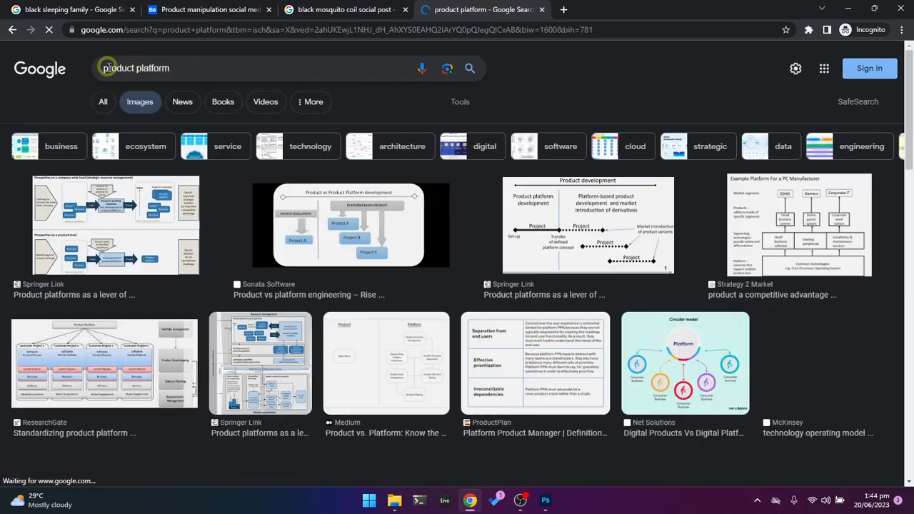
double_click(107, 66)
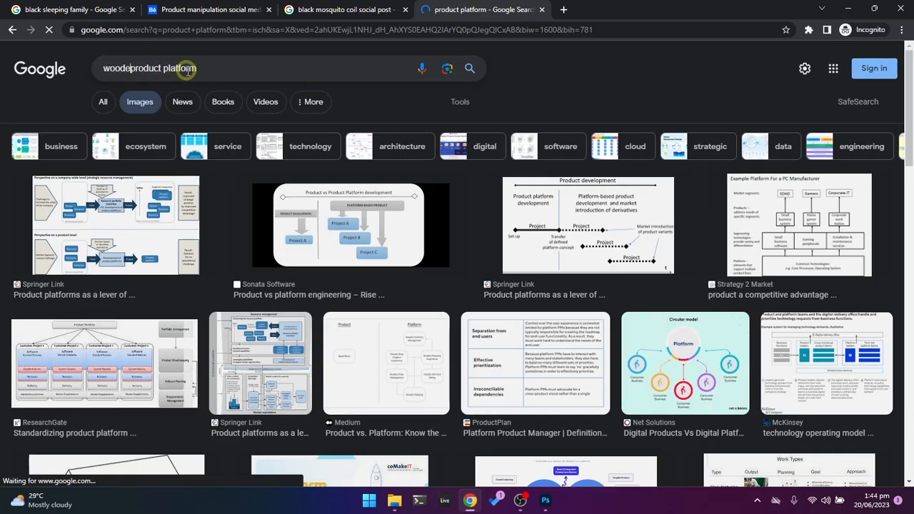
- Copy the Freepik image of a wooden floor with a grey wall and paste it into the Photoshop document
scroll(36, 327, down, 10)
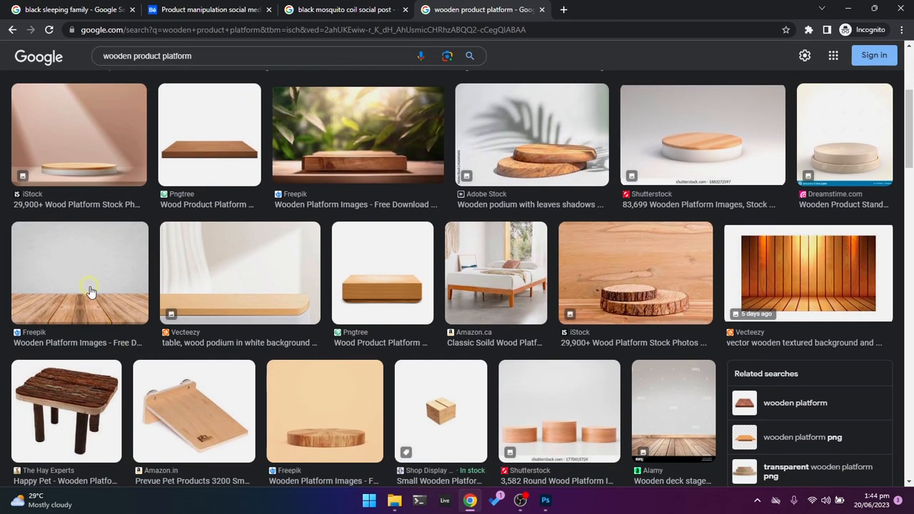
click(92, 292)
right_click(694, 262)
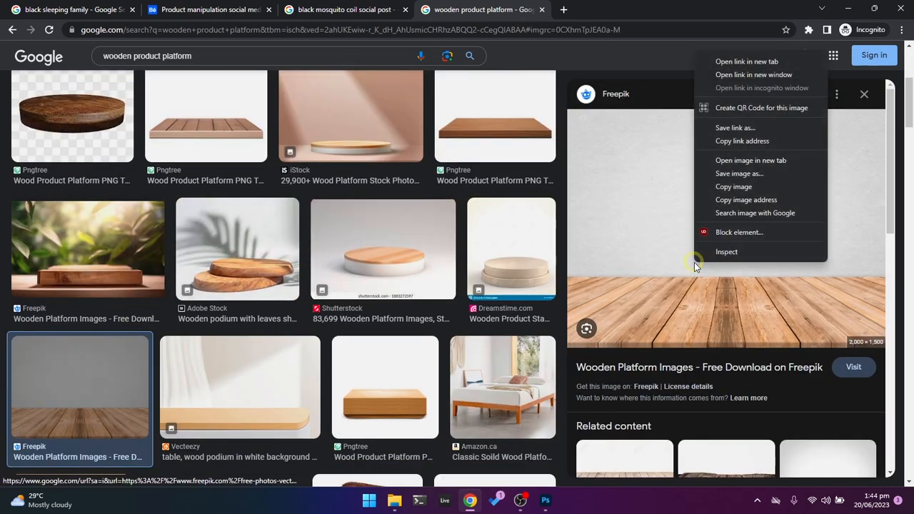
click(736, 186)
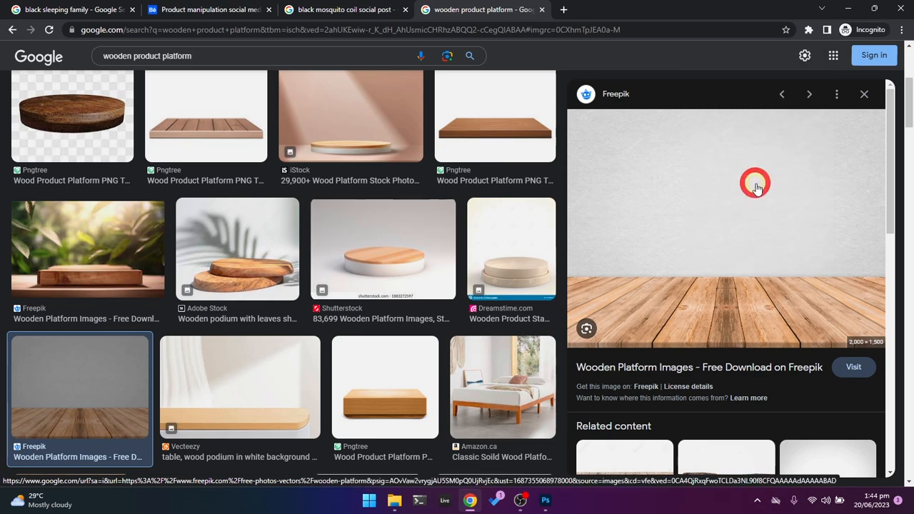
click(543, 501)
key(ctrl+v)
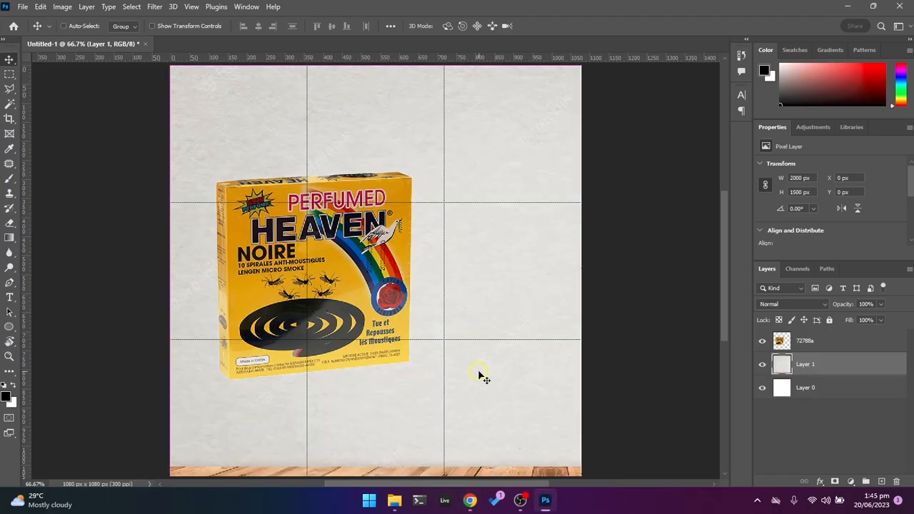
- Fit the wooden floor image to 1080 px wide along the canvas's lower edge and delete its grey wall with the Magic Wand
key(ctrl+t)
key(ctrl+minus)
key(ctrl+minus)
key(ctrl+minus)
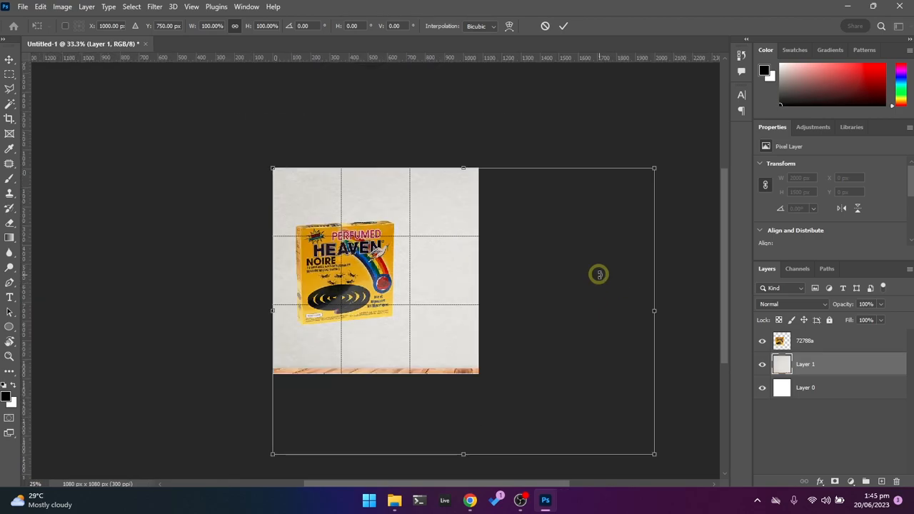
drag(588, 297, 440, 260)
key(Return)
key(ctrl+0)
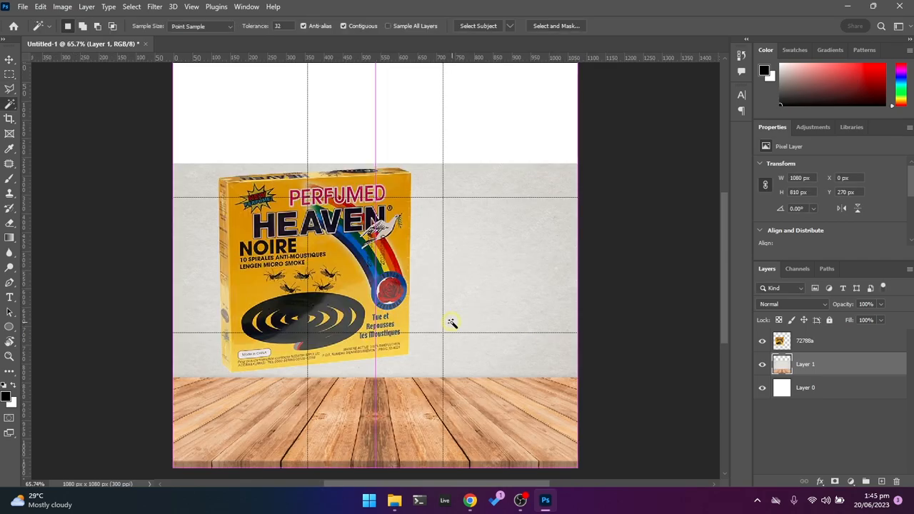
click(512, 288)
key(Delete)
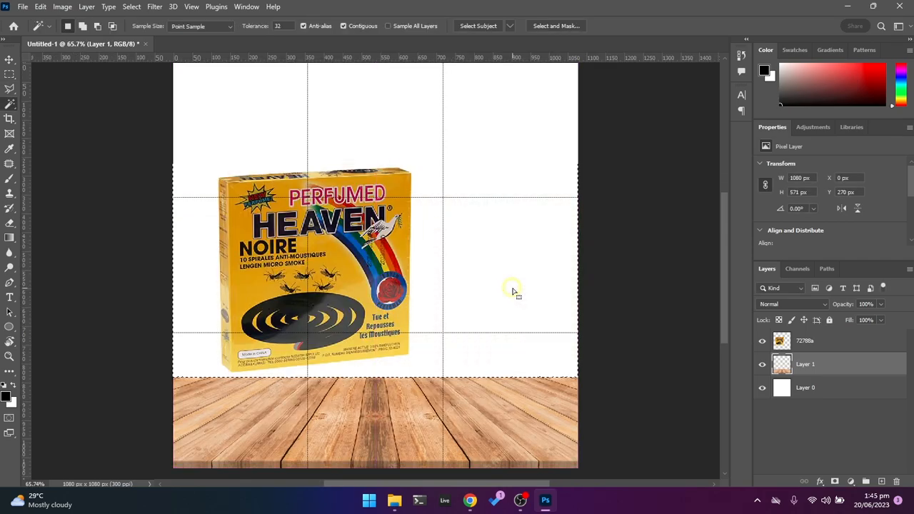
- Stand the product box on the wooden floor, left of centre, and enlarge it to about 530 x 561 px
key(v)
drag(353, 266, 373, 312)
key(ctrl+t)
drag(346, 218, 349, 205)
drag(361, 282, 360, 298)
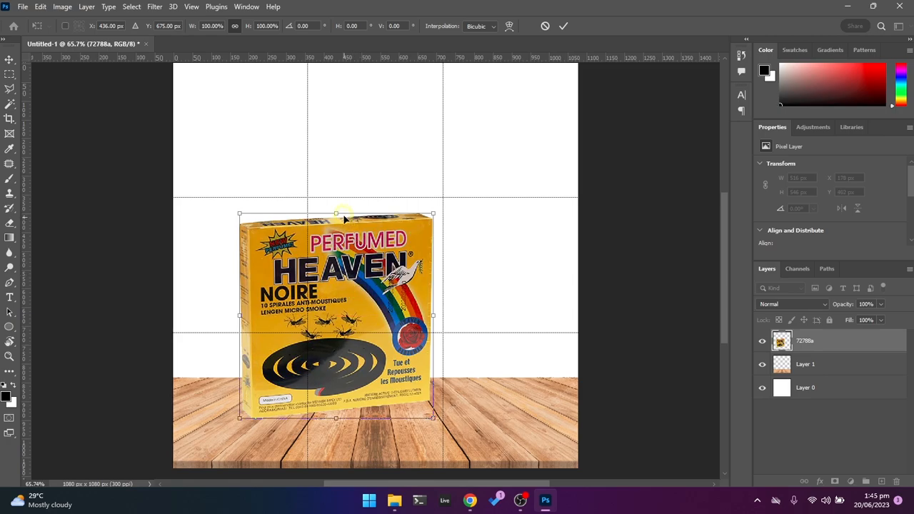
mouse_move(338, 213)
mouse_down()
mouse_move(340, 190)
mouse_move(339, 205)
mouse_up()
key(Return)
drag(354, 282, 323, 286)
- Copy the Videvo sleeping family photo from the "black sleeping family" results in Chrome and paste it into the Photoshop document
click(470, 500)
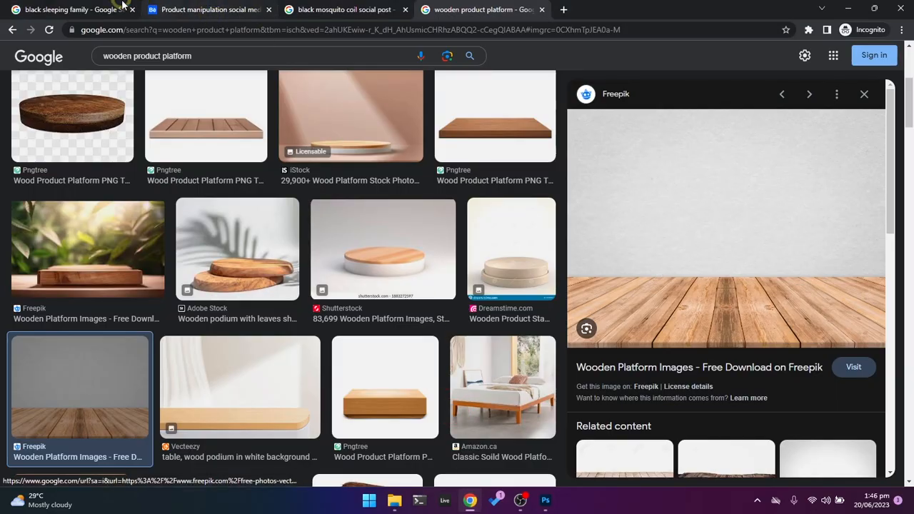
click(71, 9)
right_click(704, 185)
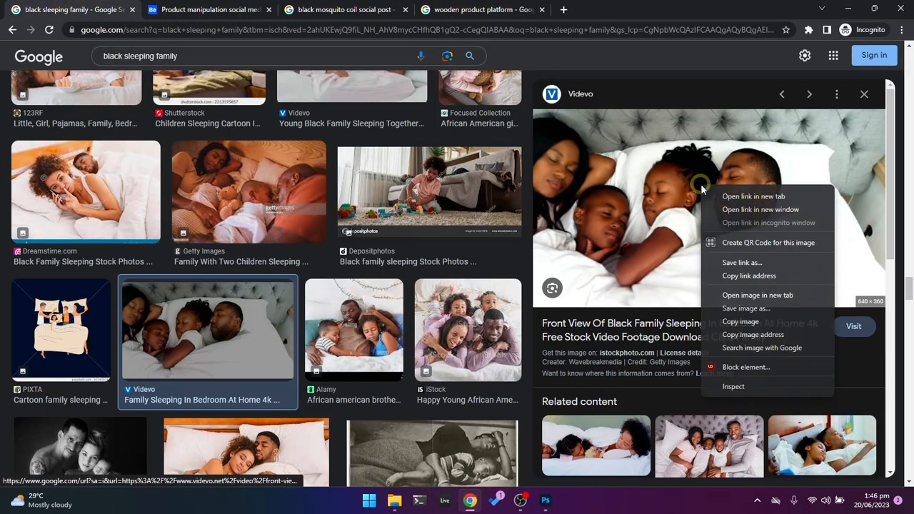
click(747, 321)
click(545, 499)
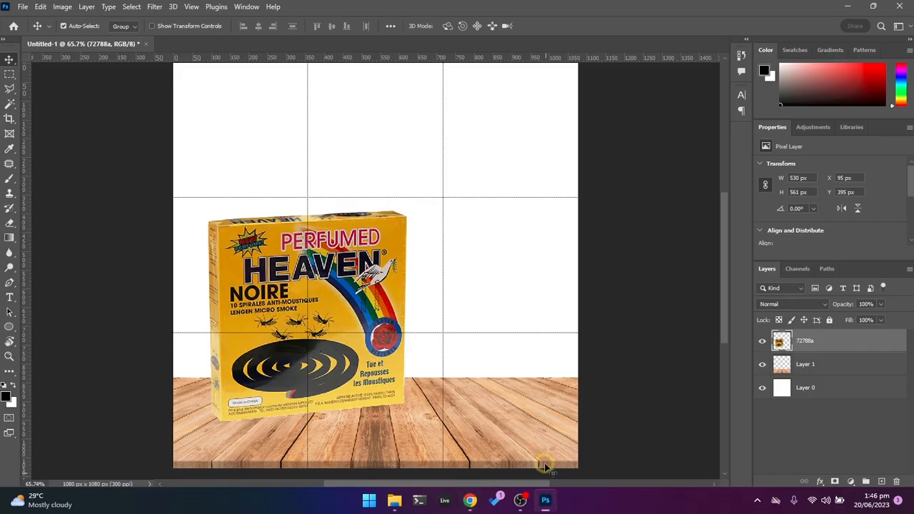
key(ctrl+v)
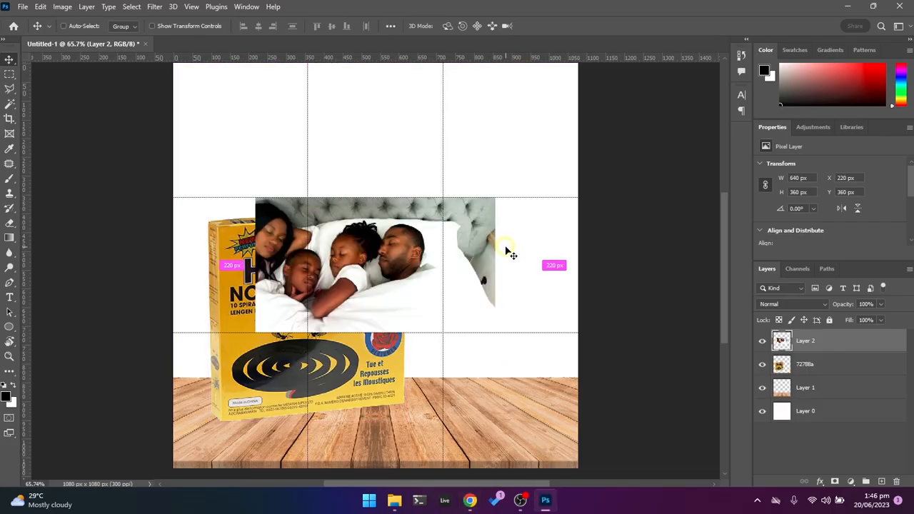
- Scale the sleeping family photo up to about 168% so that it spans nearly the whole canvas width
key(ctrl+t)
drag(376, 198, 375, 106)
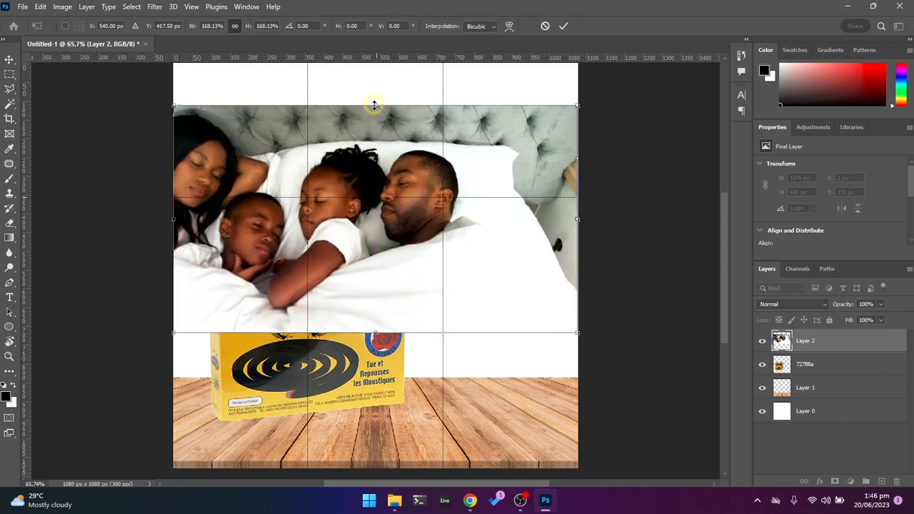
key(Return)
- Place the family photo layer directly above Layer 0, behind the floor and box, and shift the photo up to the canvas's upper edge
key(ctrl+shift+bracketleft)
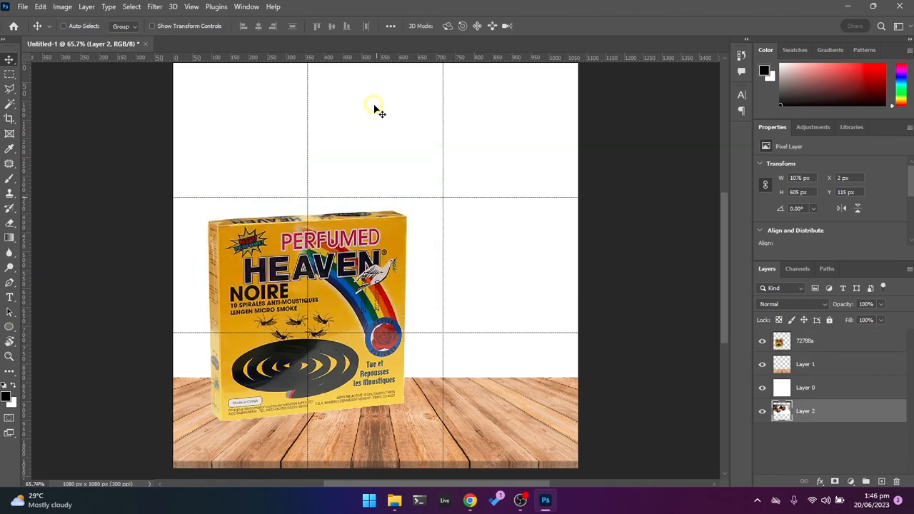
key(ctrl+bracketright)
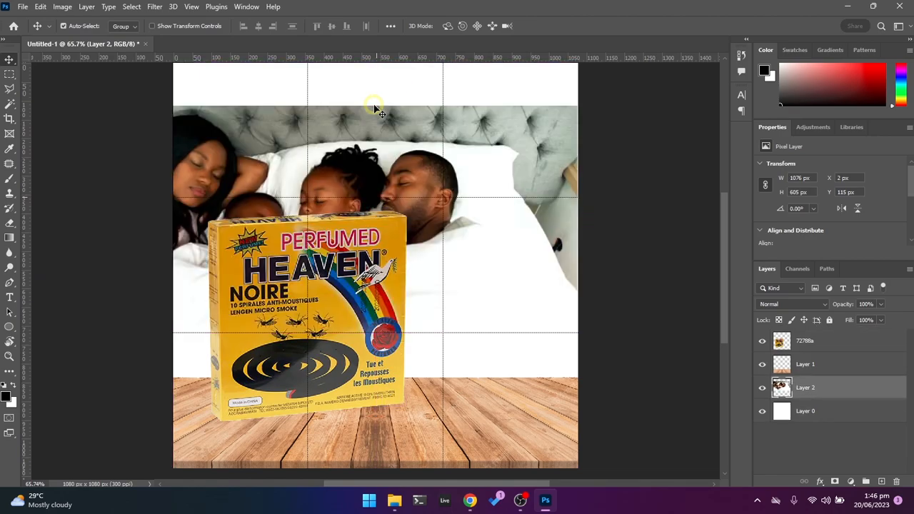
drag(486, 189, 477, 142)
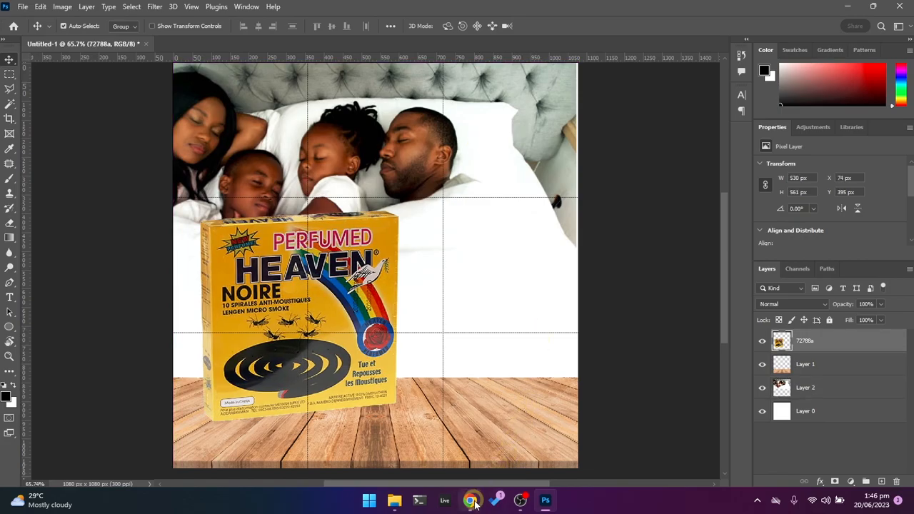
- Copy the PNGEgg mosquito coil image from the "black mosquito coil social post" results in Chrome and paste it into the Photoshop document
click(471, 501)
click(341, 8)
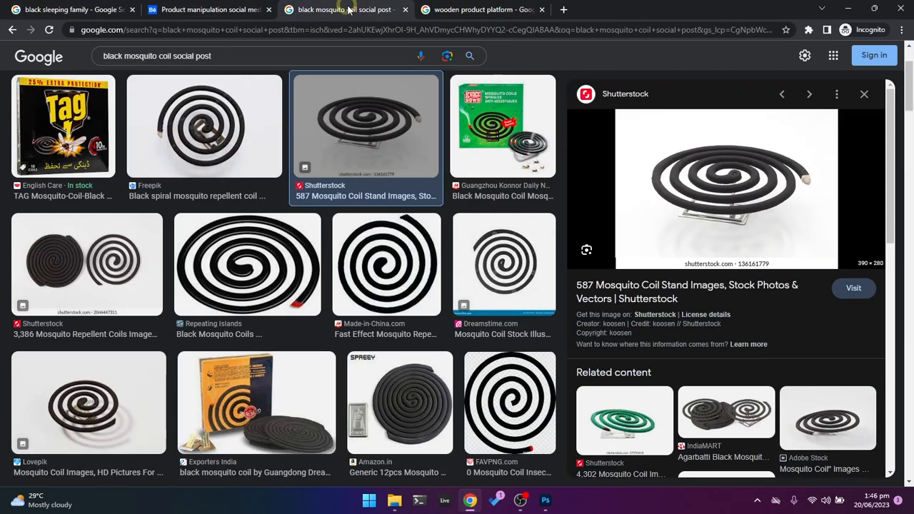
scroll(642, 343, down, 3)
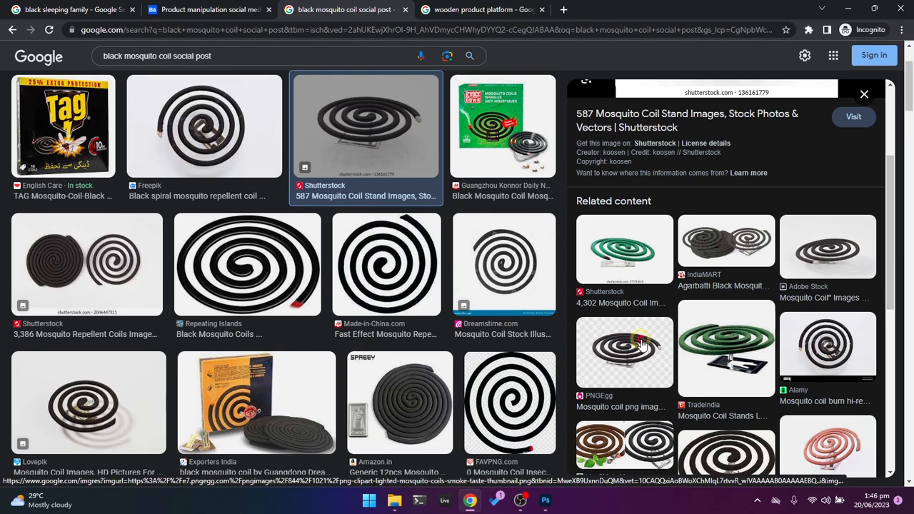
click(642, 342)
right_click(680, 215)
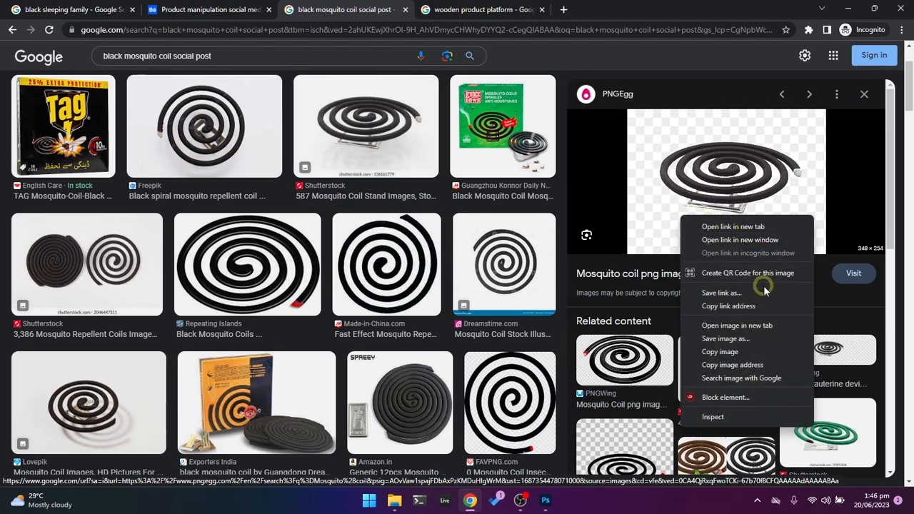
click(786, 349)
click(545, 500)
key(ctrl+v)
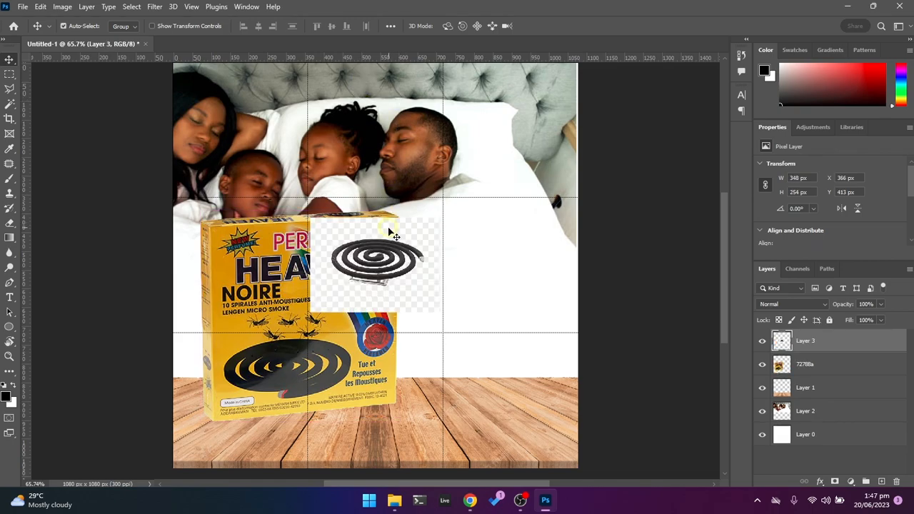
- Enlarge the mosquito coil image and delete the checkered background around the coil with the Magic Wand
key(ctrl+t)
drag(373, 205, 386, 183)
key(Return)
key(w)
click(422, 208)
key(Delete)
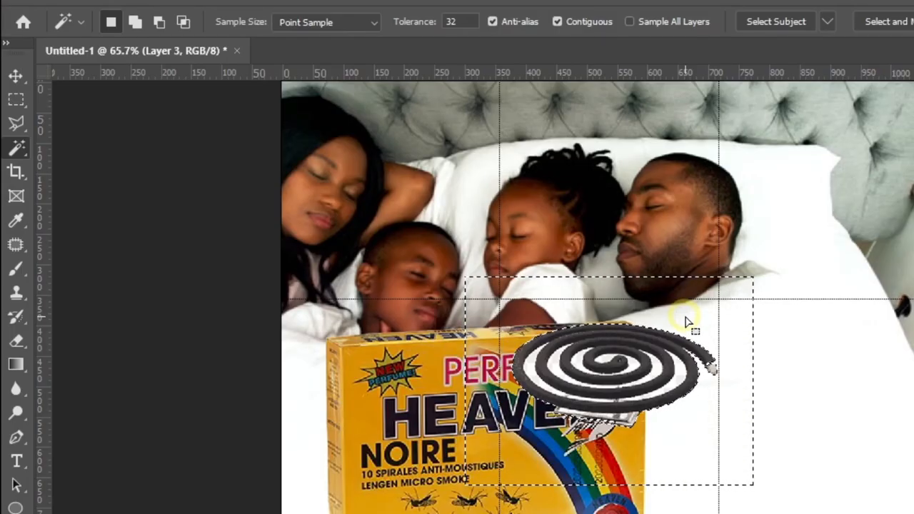
- Deselect the cleared area and move the coil down onto the wooden floor beside the product box
key(ctrl+d)
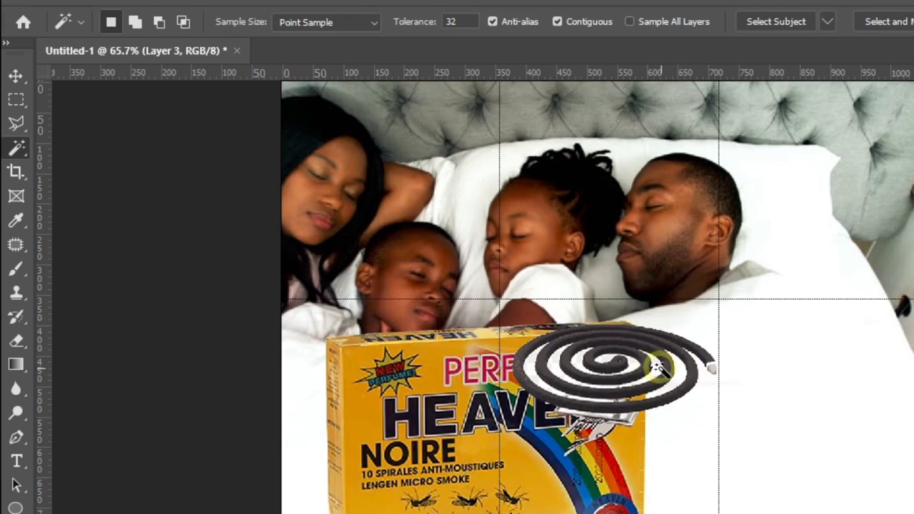
key(v)
drag(609, 370, 449, 190)
- Delete the remaining white background in the gaps between the coil's rings with the Magic Wand
key(ctrl+plus)
key(ctrl+plus)
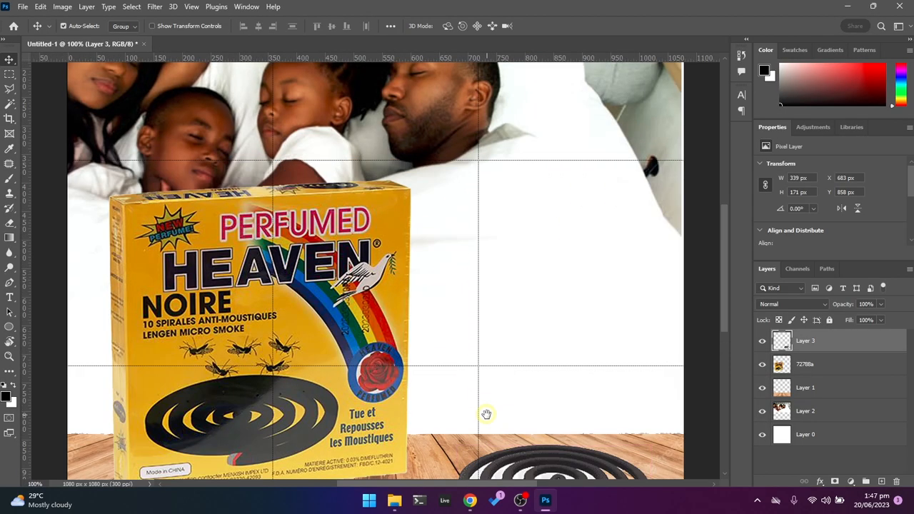
key(w)
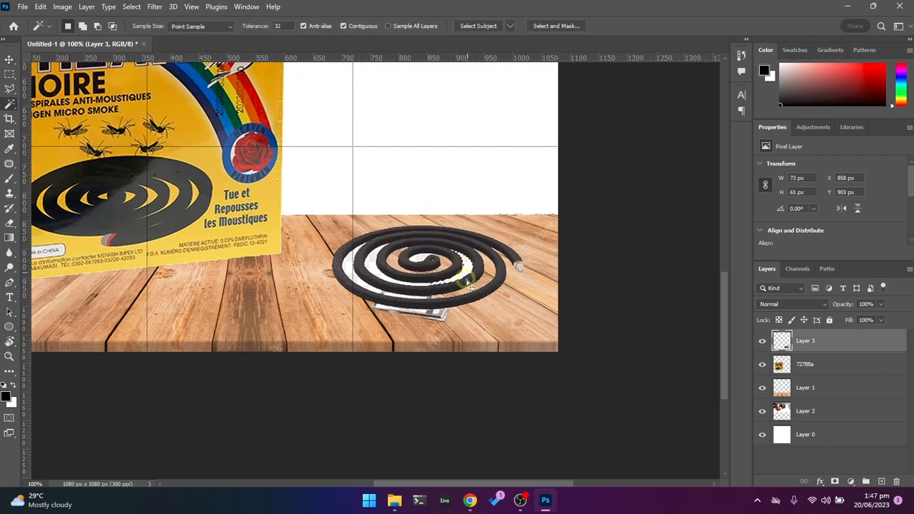
key(Delete)
click(423, 255)
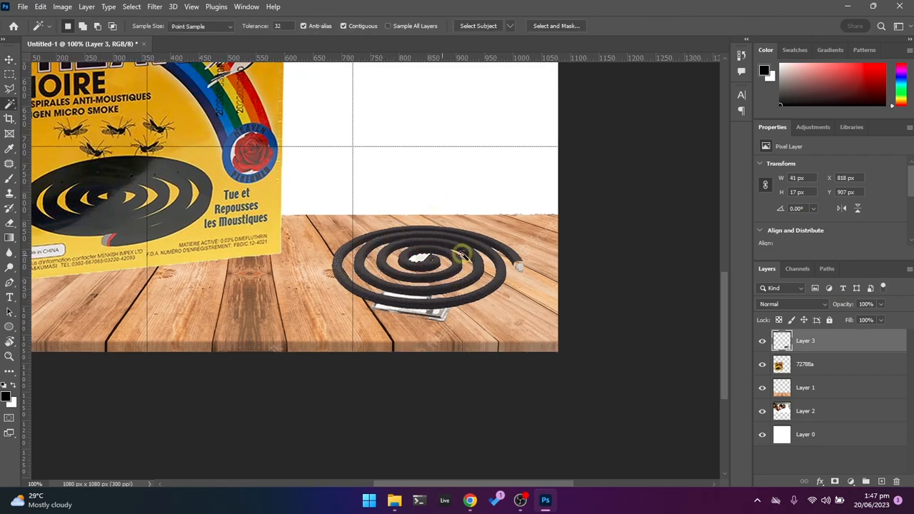
key(v)
key(ctrl+0)
- Switch to Chrome and search Google Images for "burning smoke"
click(470, 500)
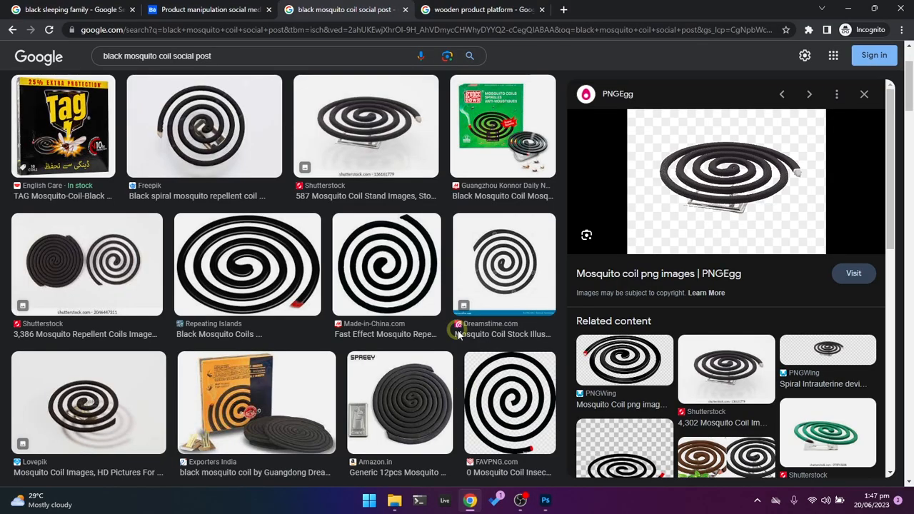
click(267, 62)
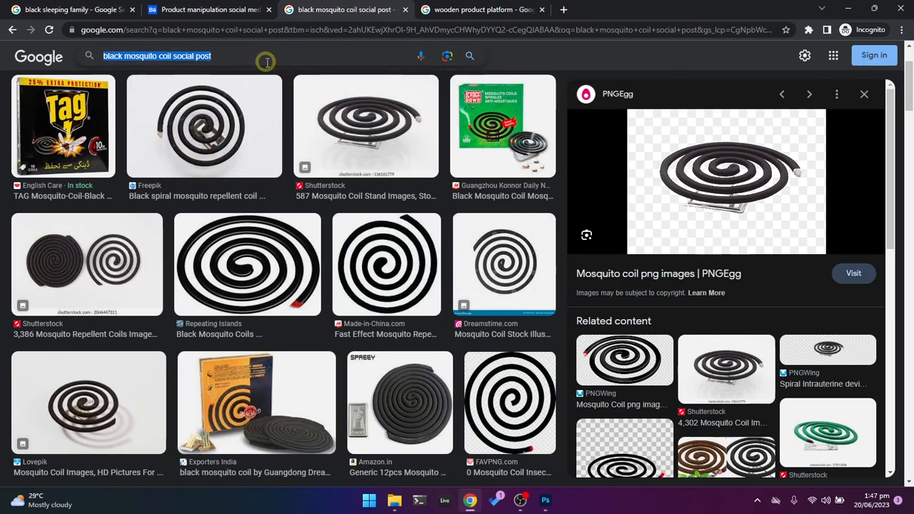
text(burning )
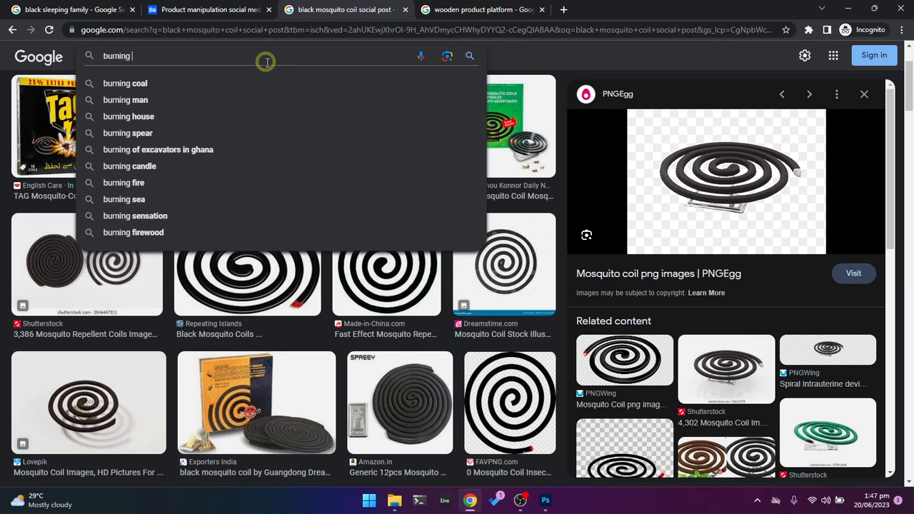
text(smoke)
key(Return)
- Search Google Images for "smoke png" and browse the images related to the Unsplash smoke picture
click(118, 68)
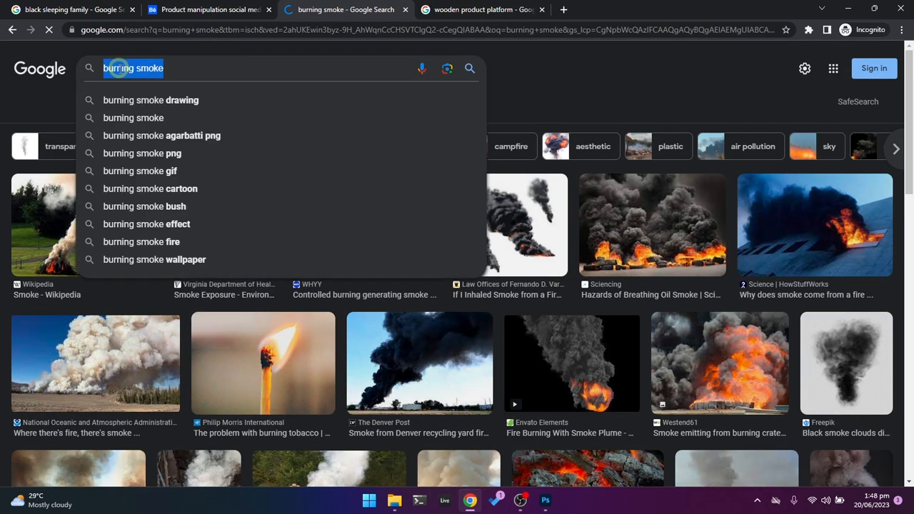
text(smo)
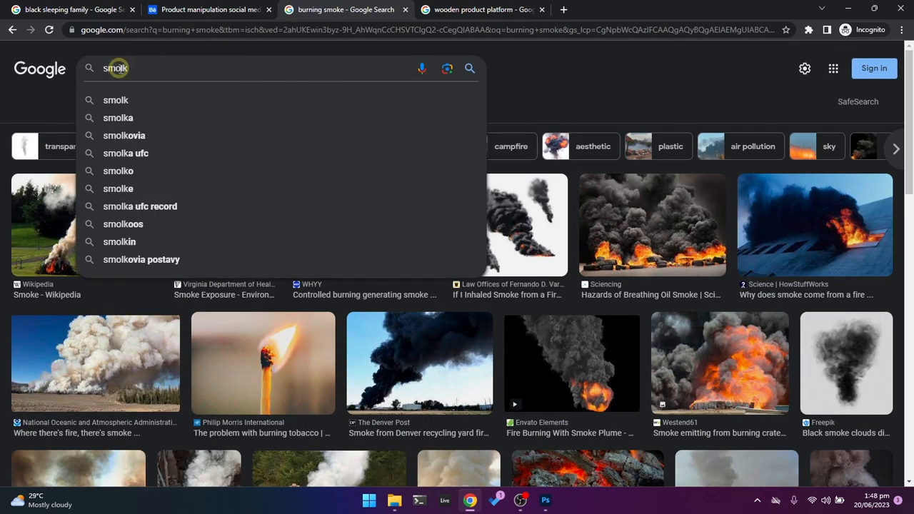
text(ke png)
key(Return)
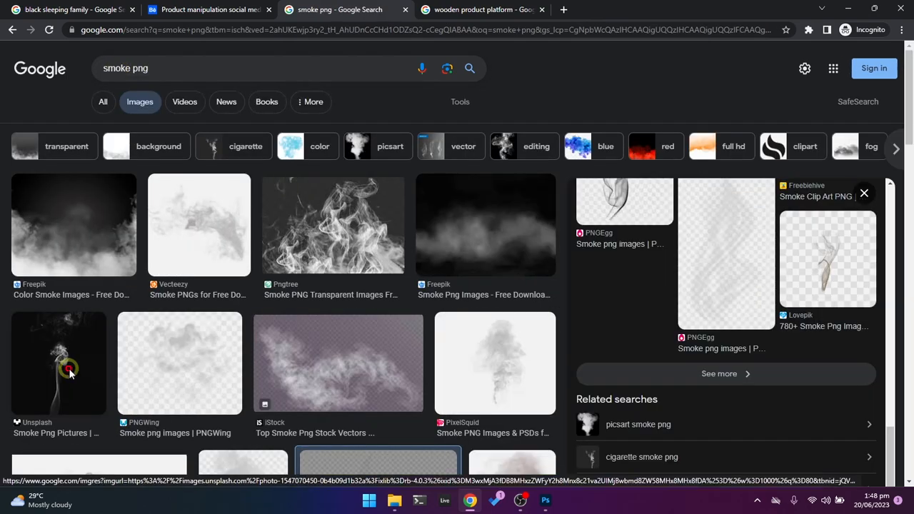
click(66, 366)
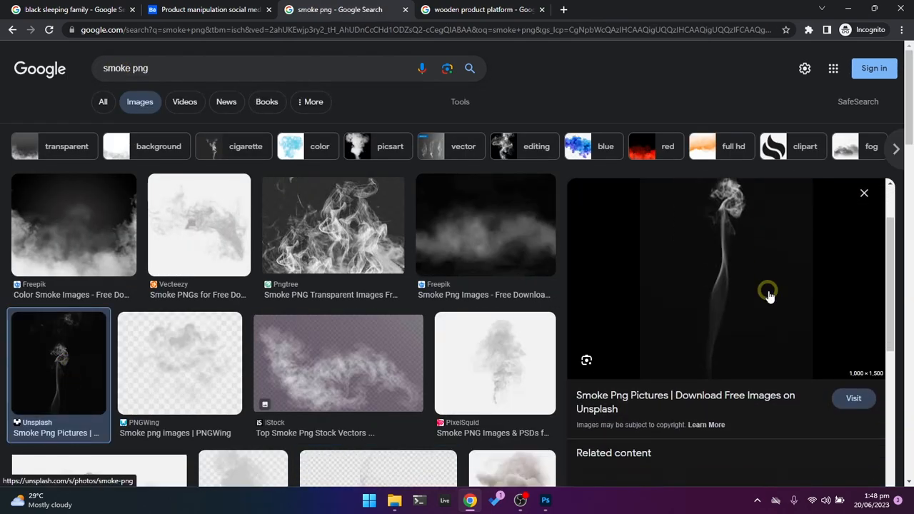
scroll(769, 296, down, 5)
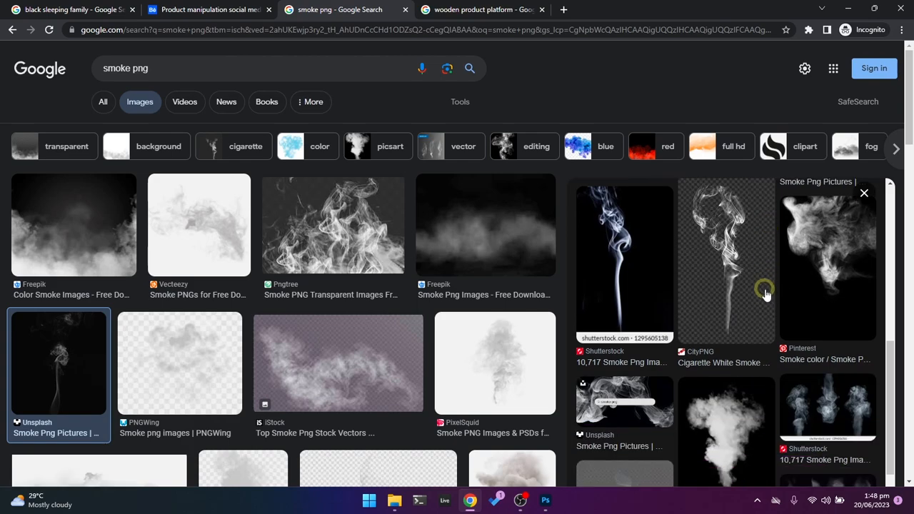
- Copy the Citypng "Cigarette White Smoke Effect" image and paste it into the Photoshop document
click(766, 293)
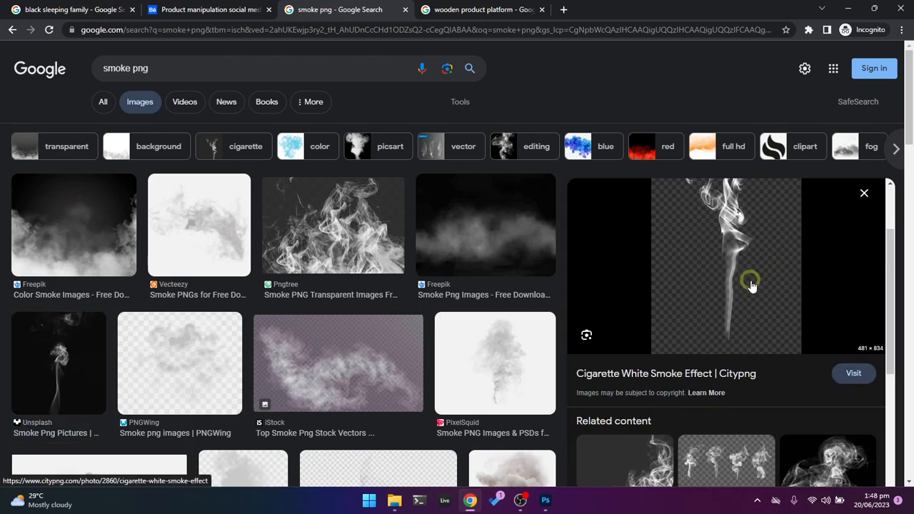
right_click(751, 283)
click(790, 205)
key(alt+Tab)
key(ctrl+v)
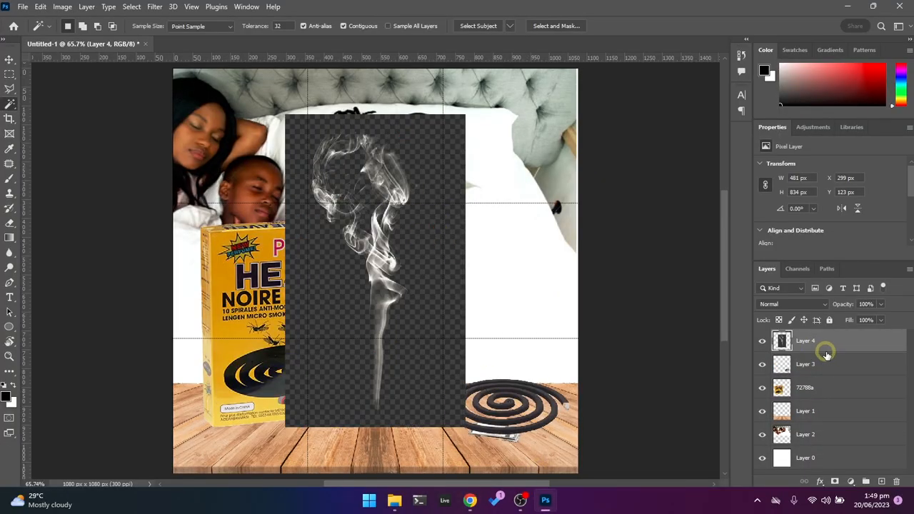
- Delete the dark checkered background around the smoke with the Magic Wand and set Layer 4's blend mode to Lighten
click(433, 240)
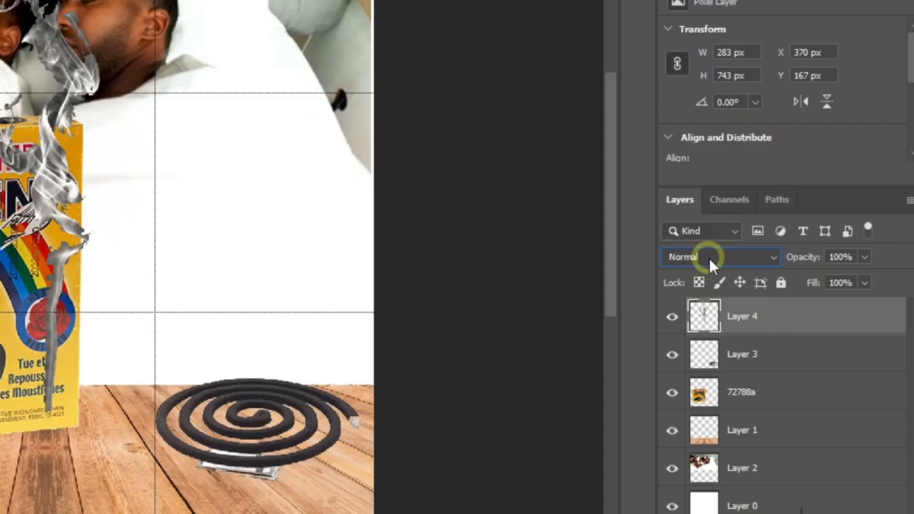
click(708, 256)
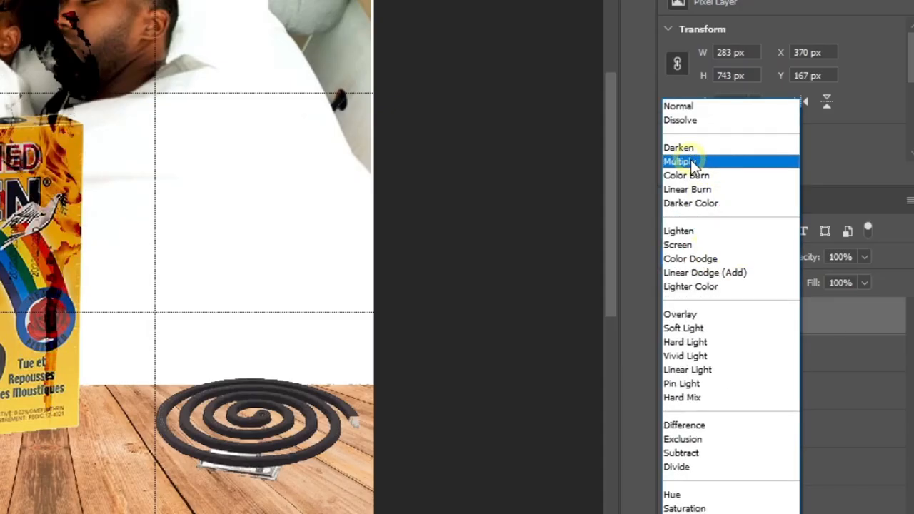
click(682, 230)
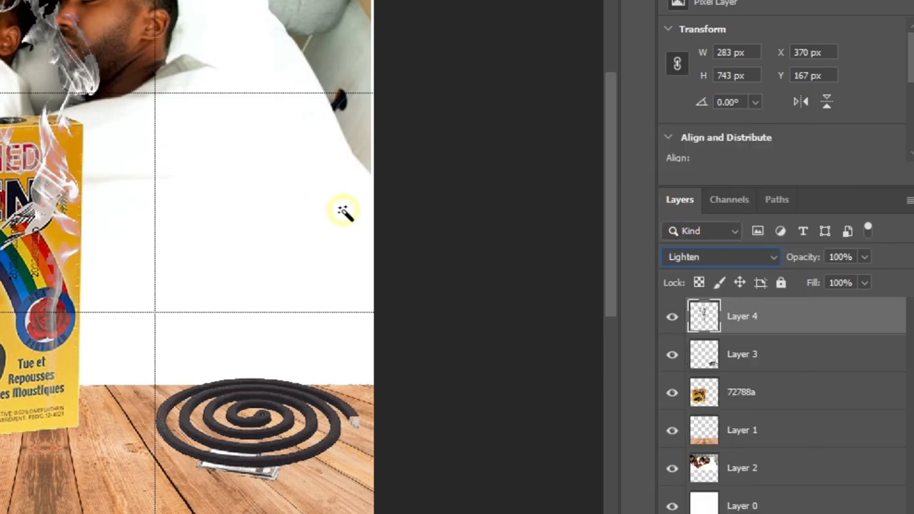
- Scale the smoke down to about 57 x 150 px and place it rising from the coil's tip
key(ctrl+t)
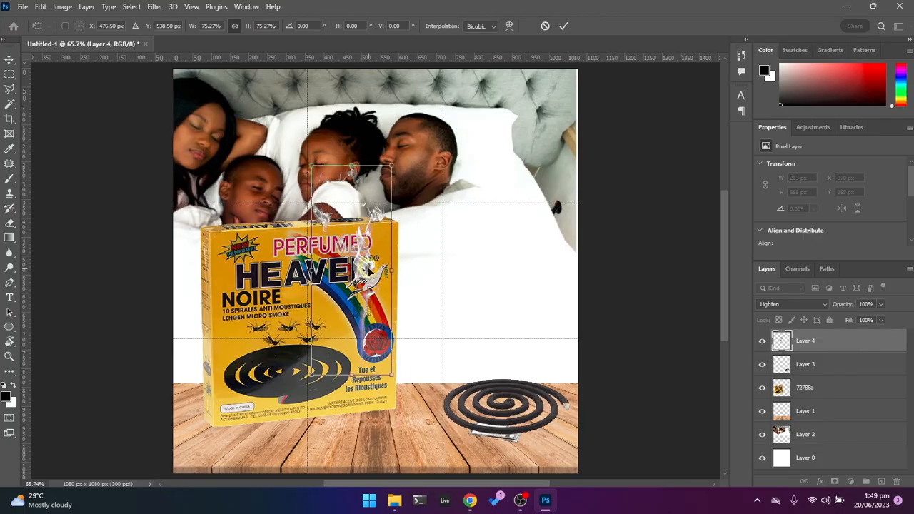
drag(369, 273, 543, 329)
drag(529, 233, 543, 381)
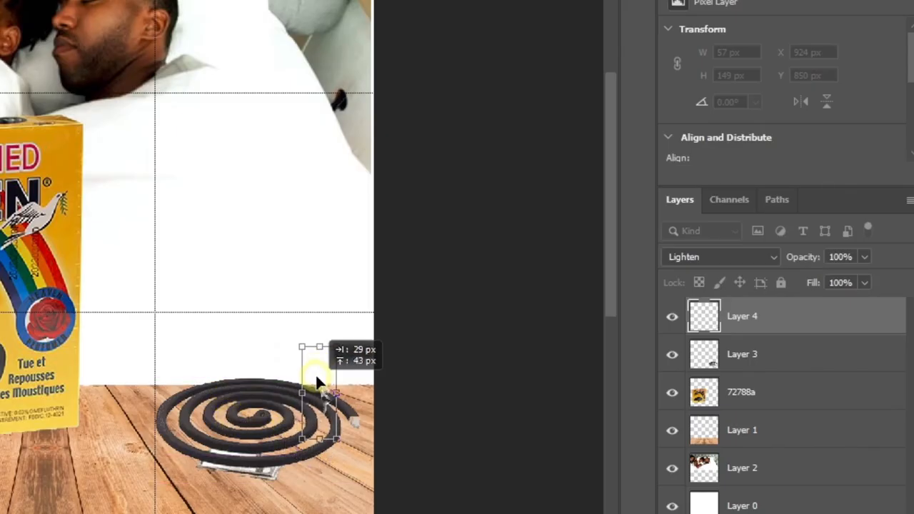
drag(316, 375, 332, 368)
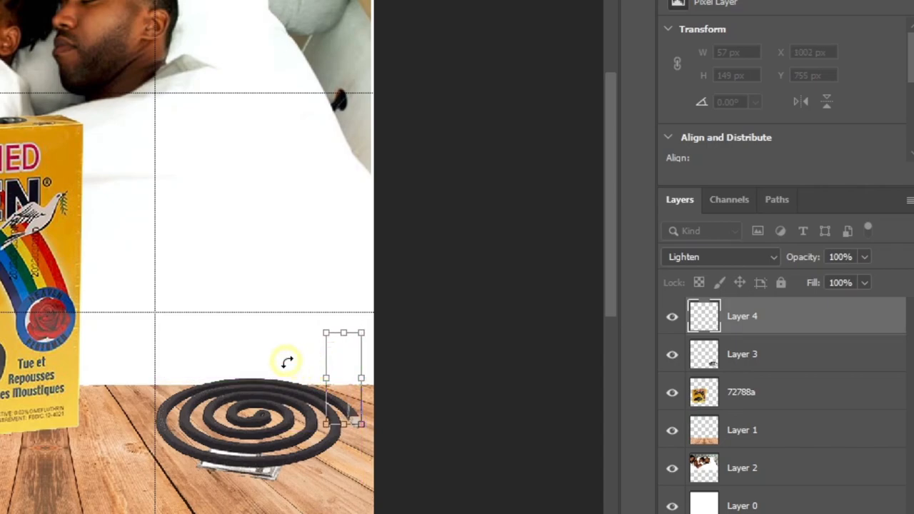
key(Return)
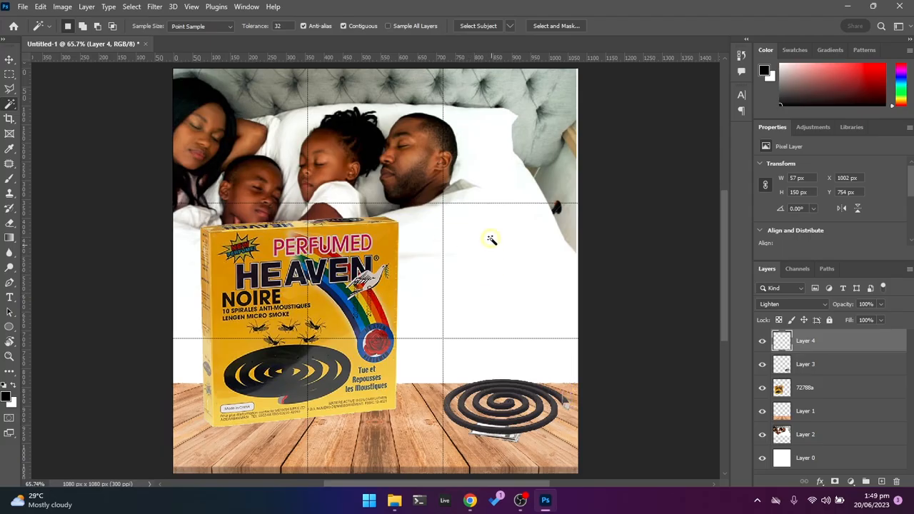
key(v)
click(502, 296)
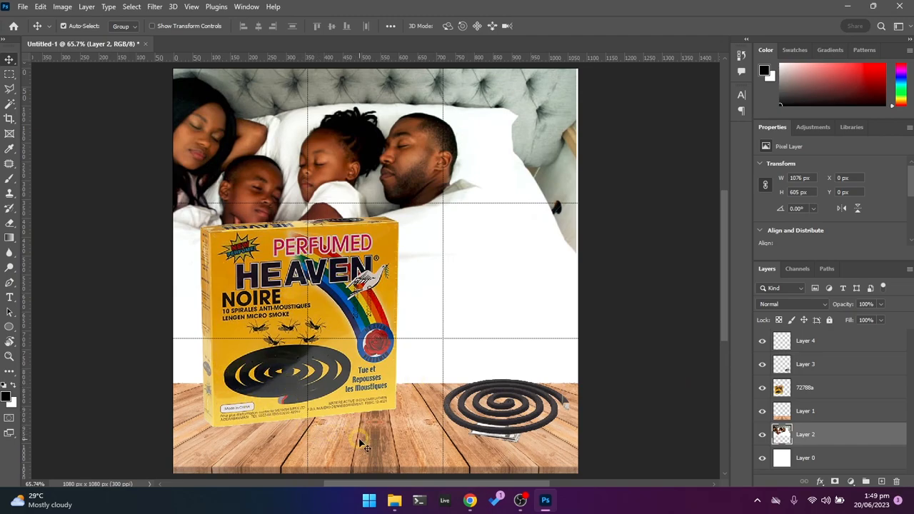
click(395, 454)
key(ctrl+t)
key(Escape)
- Shift the product box slightly to the left on the wooden floor
drag(344, 315, 336, 314)
- Start a gradient for Layer 0 and set its end color stop to the golden yellow d6a815 sampled from the box
click(830, 463)
key(i)
click(9, 237)
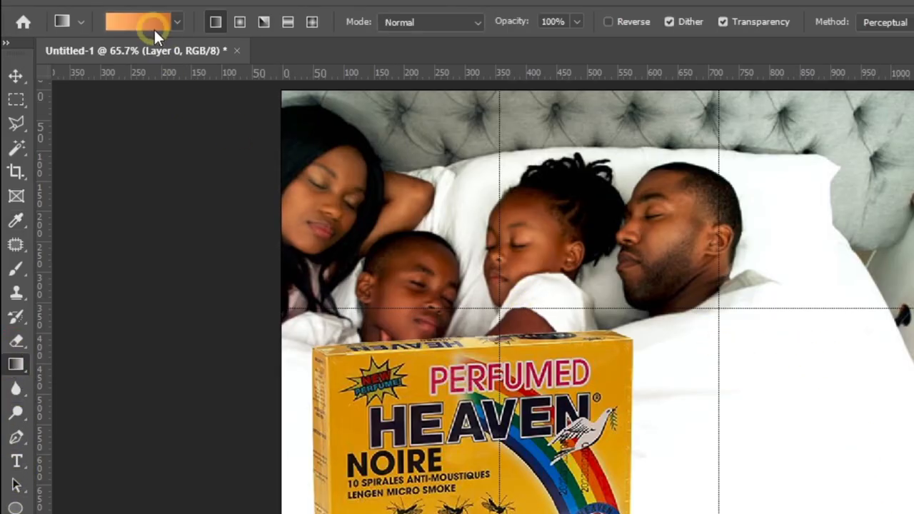
click(146, 22)
click(380, 239)
click(118, 319)
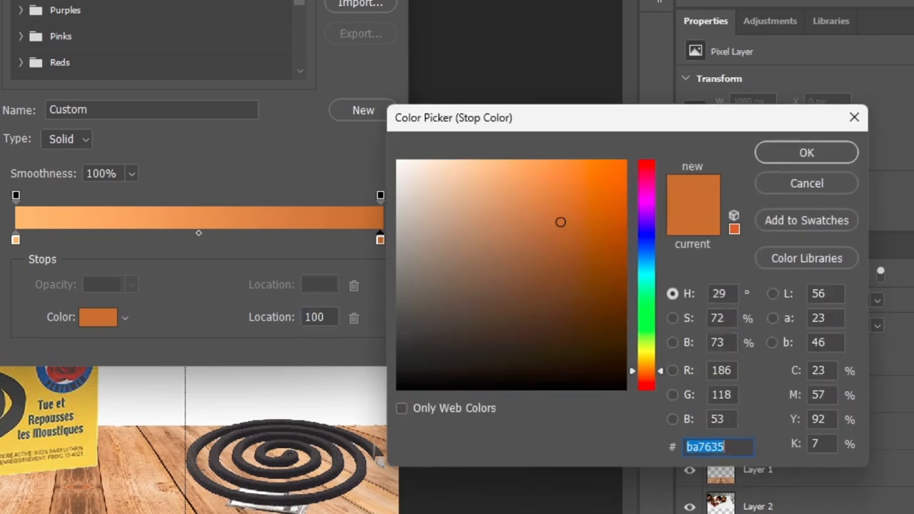
click(220, 350)
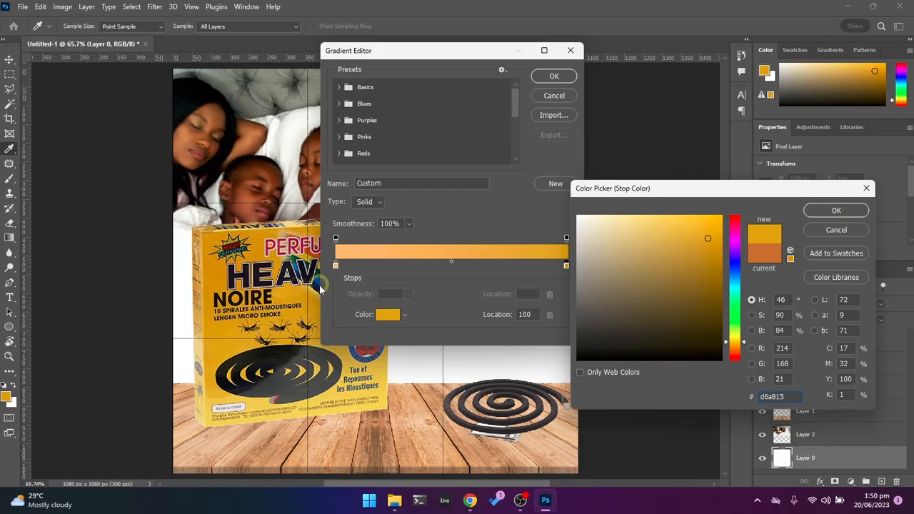
click(837, 210)
- Set the gradient's start stop to the box yellow d0a420 and fill Layer 0 with the gradient from top to bottom
click(335, 266)
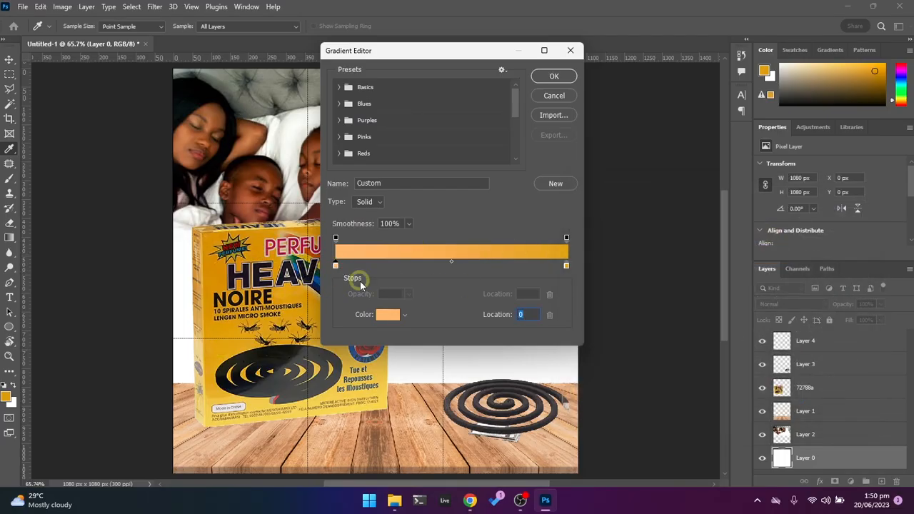
click(388, 315)
drag(262, 243, 300, 291)
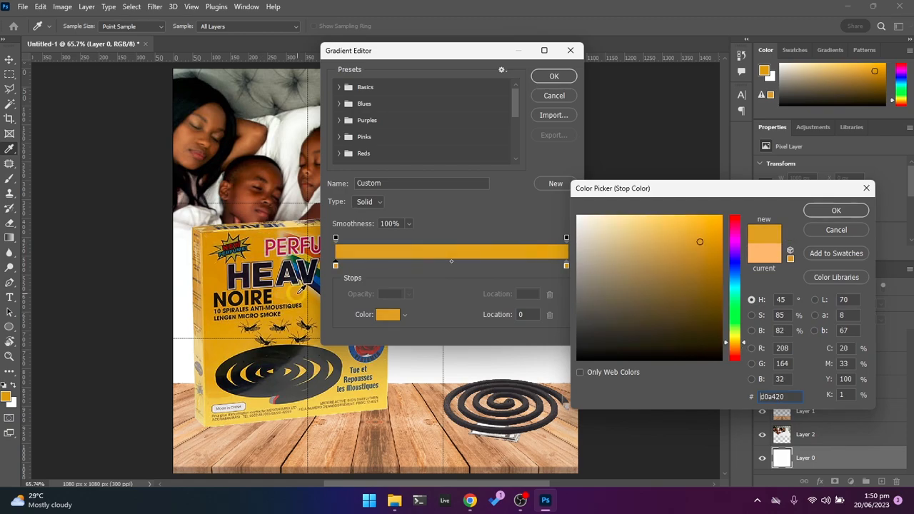
click(818, 210)
click(567, 80)
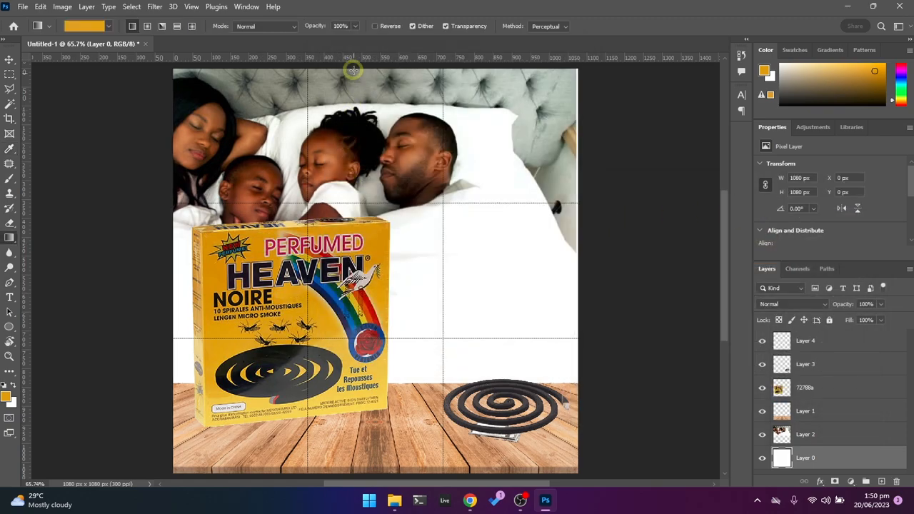
drag(377, 64, 359, 483)
- Add a layer mask to the sleeping family photo on Layer 2
click(805, 434)
key(v)
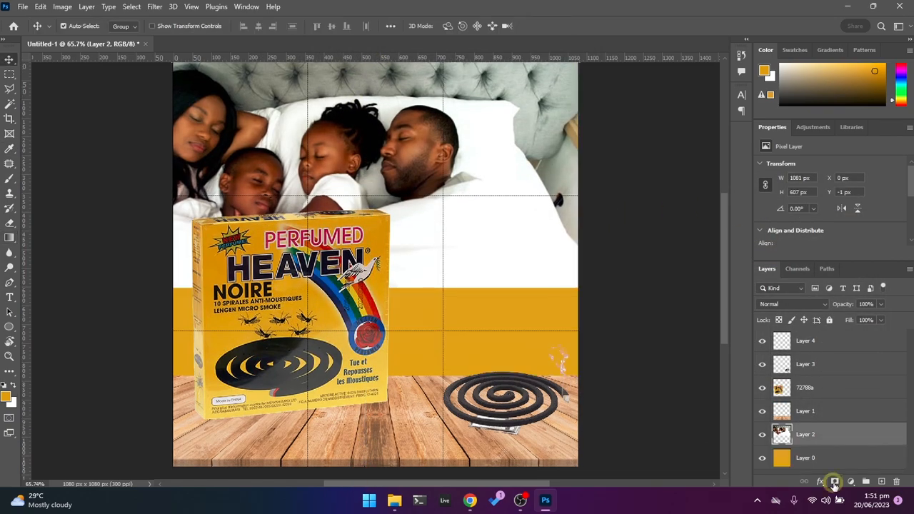
click(835, 482)
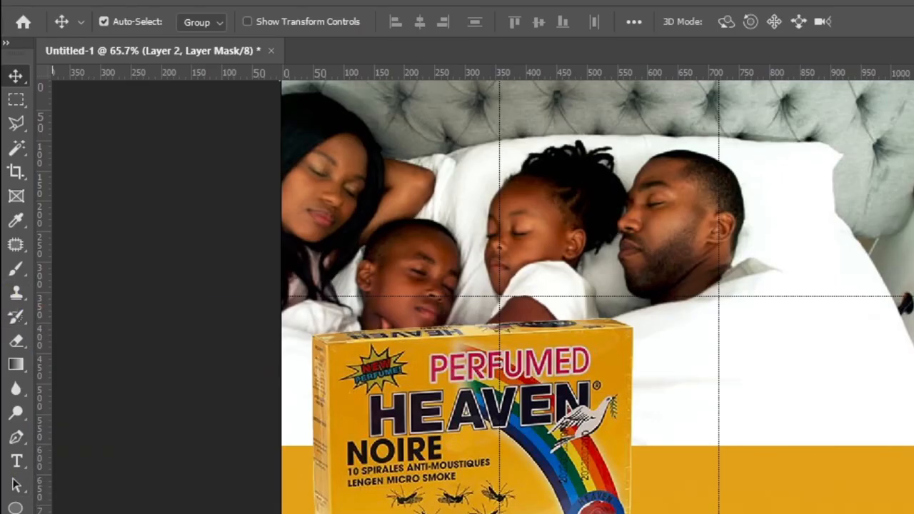
- On a new layer clipped to the family photo, brush golden yellow at 52% opacity over the photo's lower edge to blend it into the background
key(ctrl+shift+alt+n)
click(16, 269)
drag(871, 455, 792, 416)
click(403, 20)
text(52)
key(Return)
drag(438, 284, 532, 294)
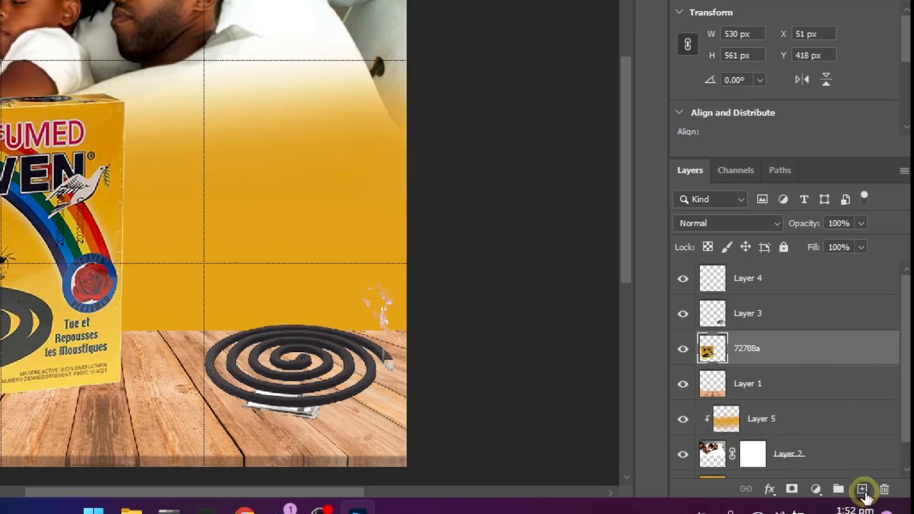
- Create a new layer and place it directly below the product box layer, above the wooden floor
click(882, 481)
drag(824, 391, 824, 400)
drag(775, 366, 775, 402)
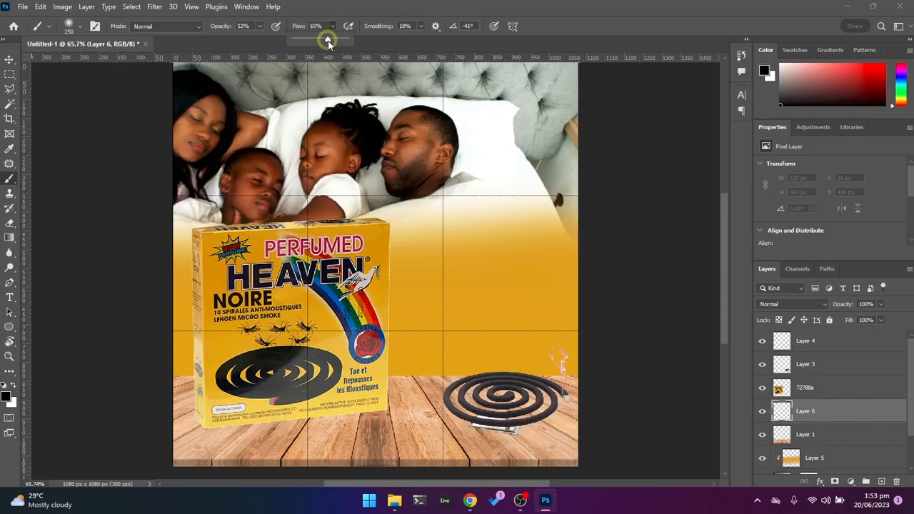
- Paint a soft black shadow along the box's bottom edge with an 80 px brush at 59% opacity and 63% flow
click(260, 26)
drag(263, 43, 264, 42)
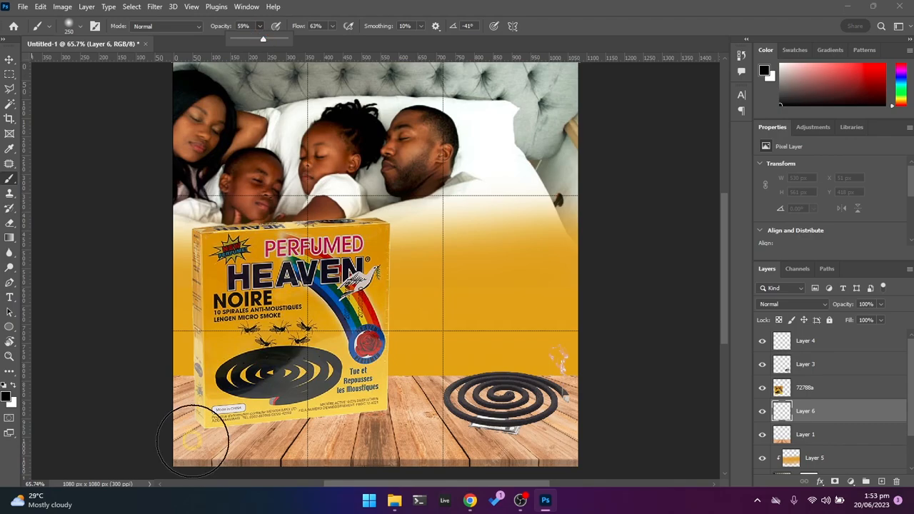
key(bracketleft)
key(bracketleft)
key(bracketleft)
key(bracketleft)
key(bracketleft)
key(bracketleft)
key(bracketleft)
drag(194, 426, 389, 412)
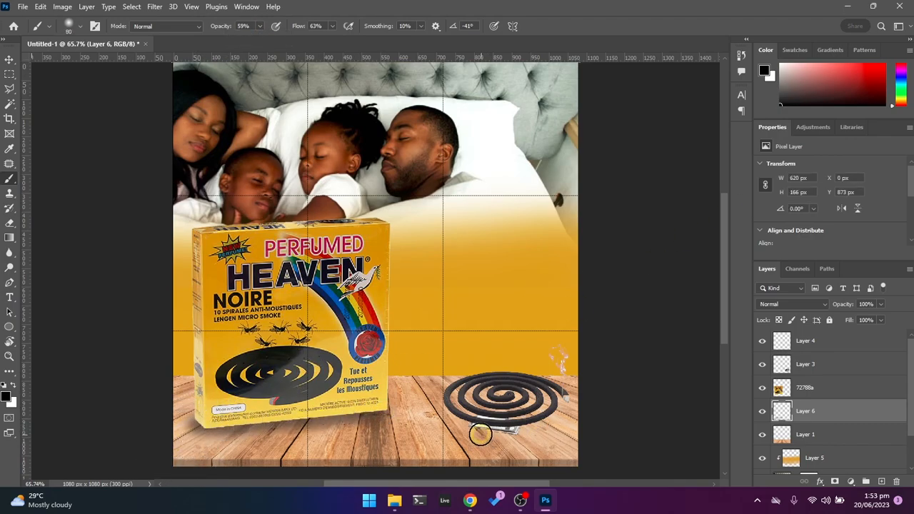
- Create a new layer directly below the mosquito coil's layer and paint a soft black shadow under the coil with the 80 px brush
key(v)
click(543, 426)
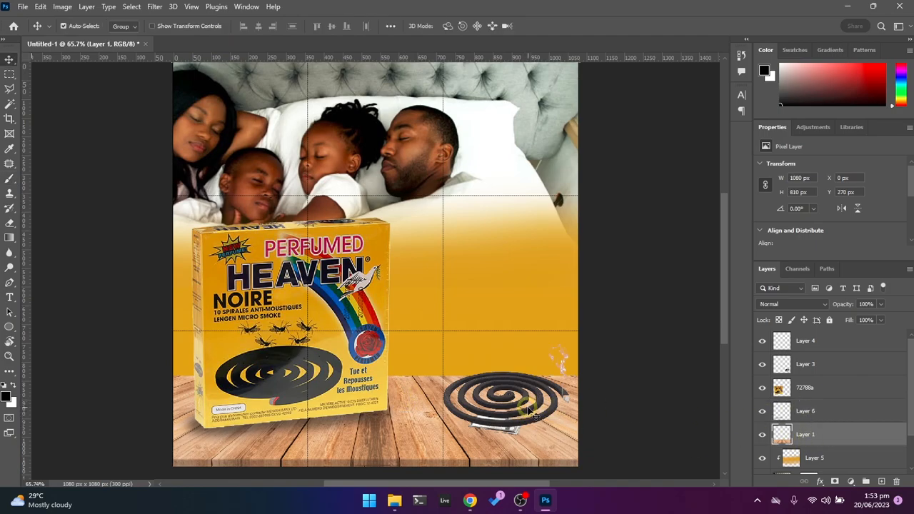
click(528, 410)
click(880, 482)
drag(811, 364, 819, 393)
key(b)
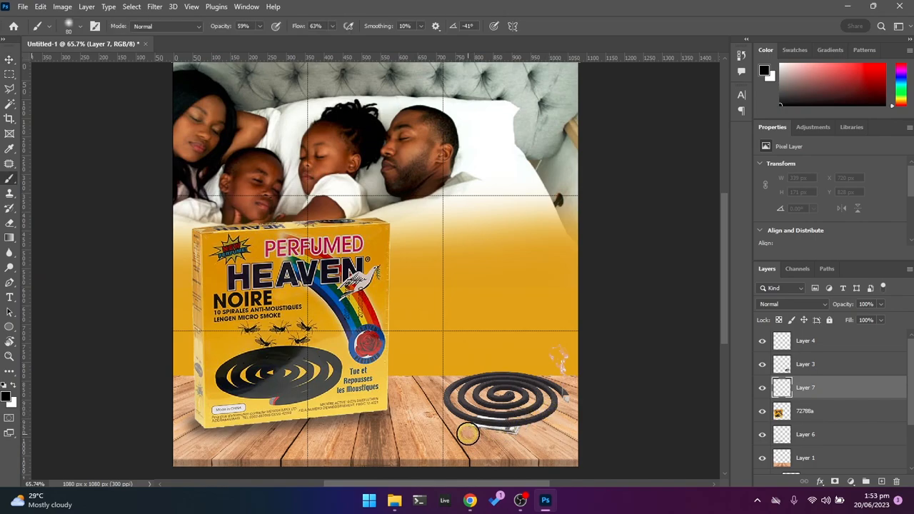
drag(469, 427, 524, 430)
key(ctrl+z)
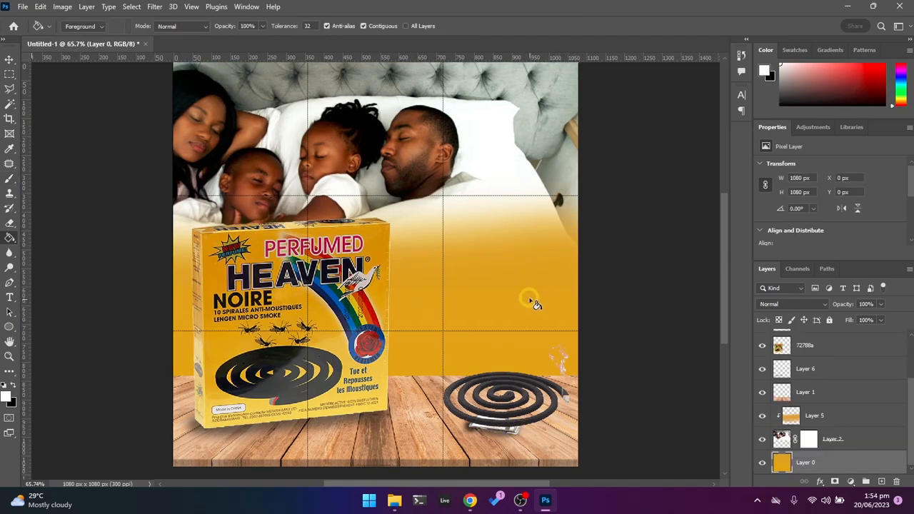
- Fill the background Layer 0 with white and remove the golden Layer 5 clipped to the family photo
click(525, 300)
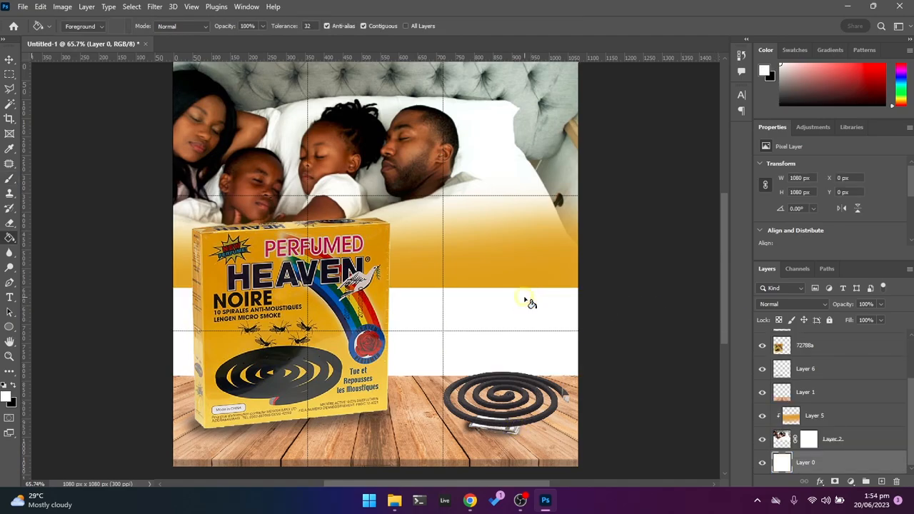
click(845, 415)
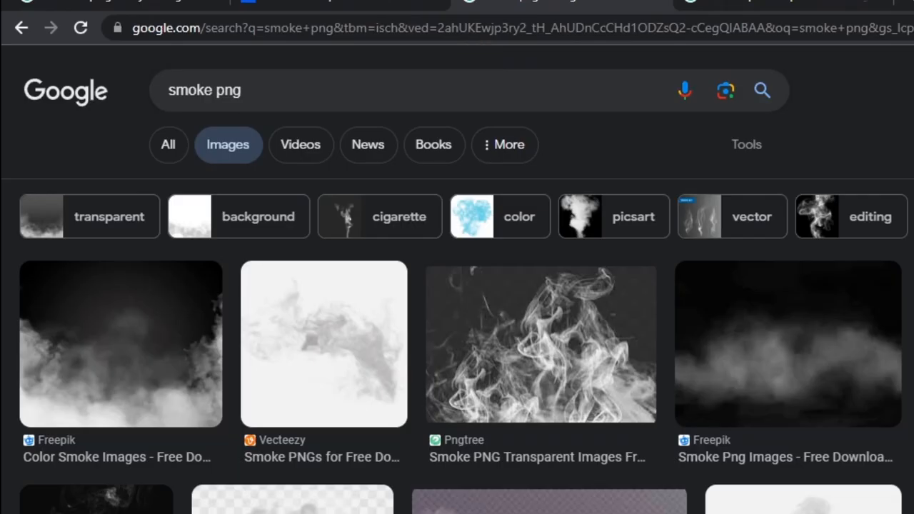
- Switch to the browser and search Google Images for "mosquitos png"
triple_click(171, 68)
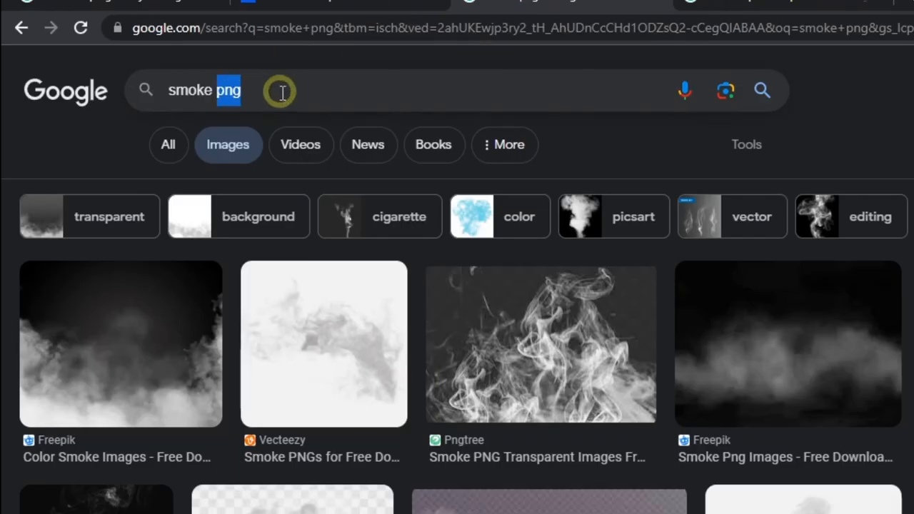
text(mosquit)
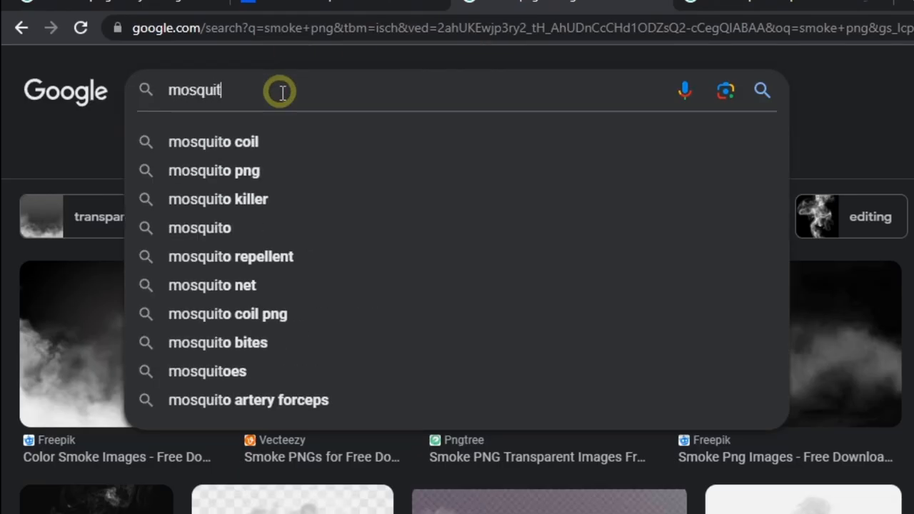
text(os png)
key(Return)
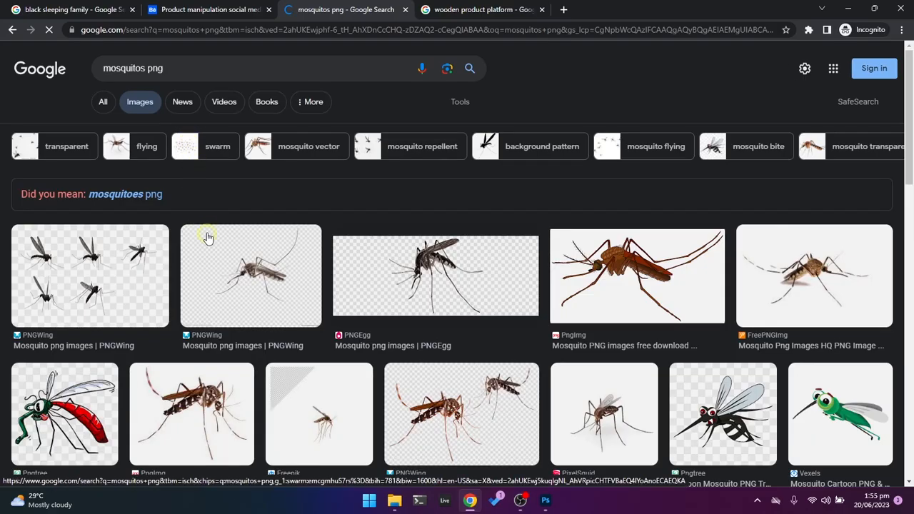
- Copy the PNGWing image of five mosquitoes and paste it into the ad in Photoshop
click(96, 255)
right_click(710, 163)
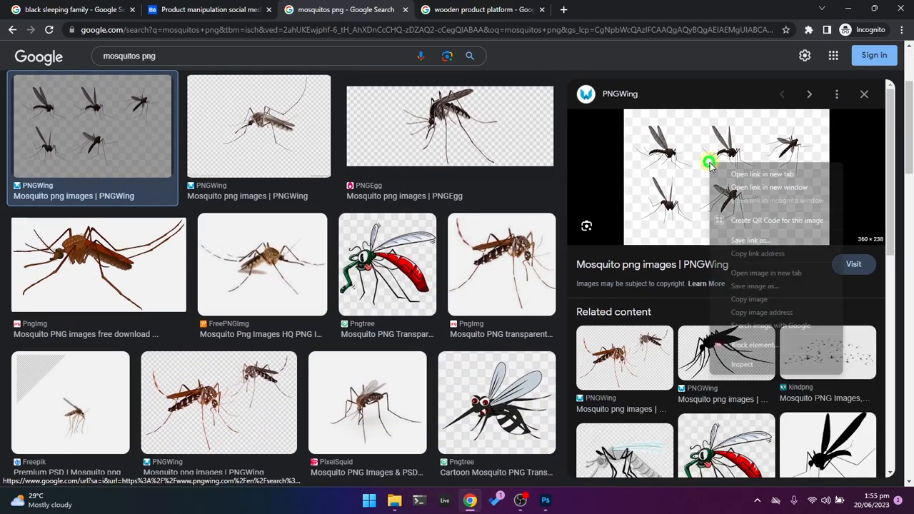
click(758, 299)
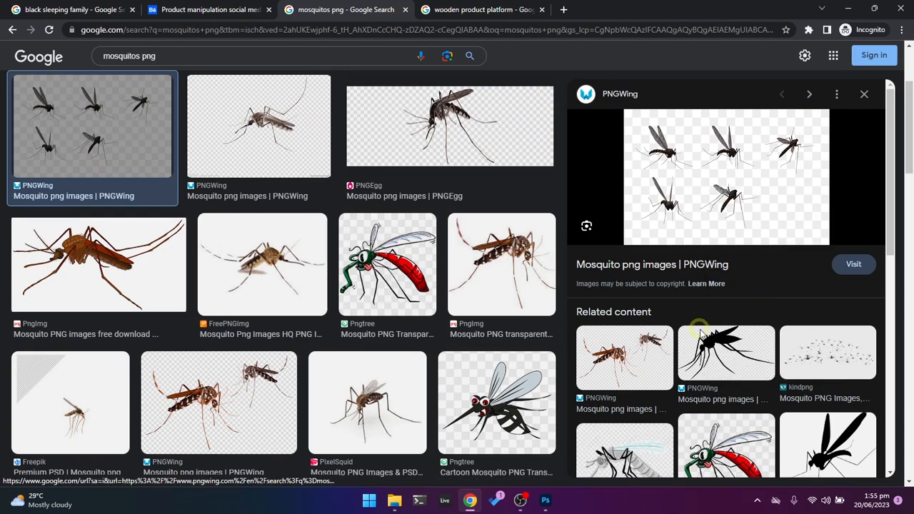
click(546, 501)
key(ctrl+v)
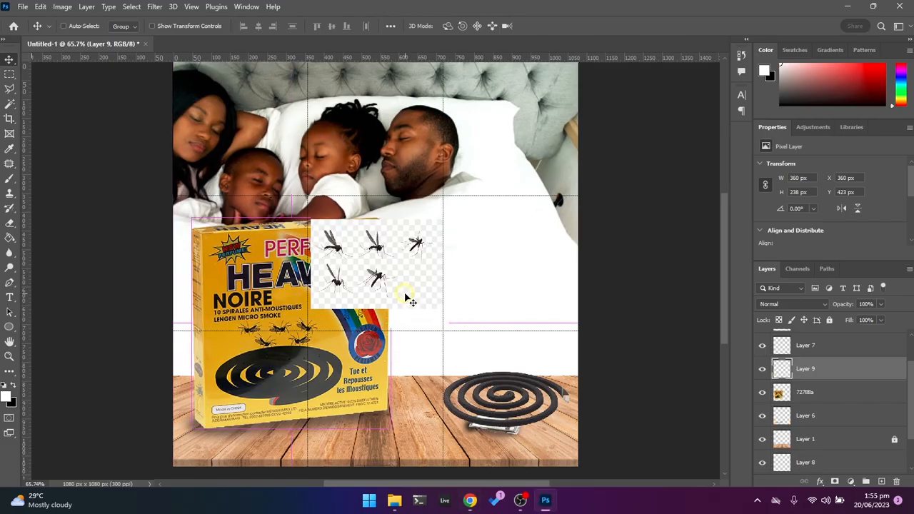
- Move the mosquito image onto the wooden floor, remove its checkered background and place it at the floor's front edge below the box
drag(397, 257, 410, 369)
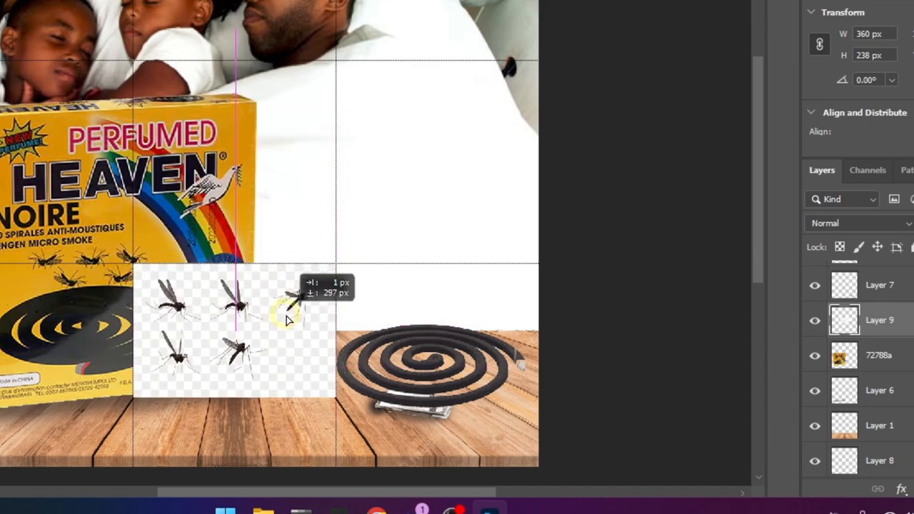
drag(286, 320, 285, 311)
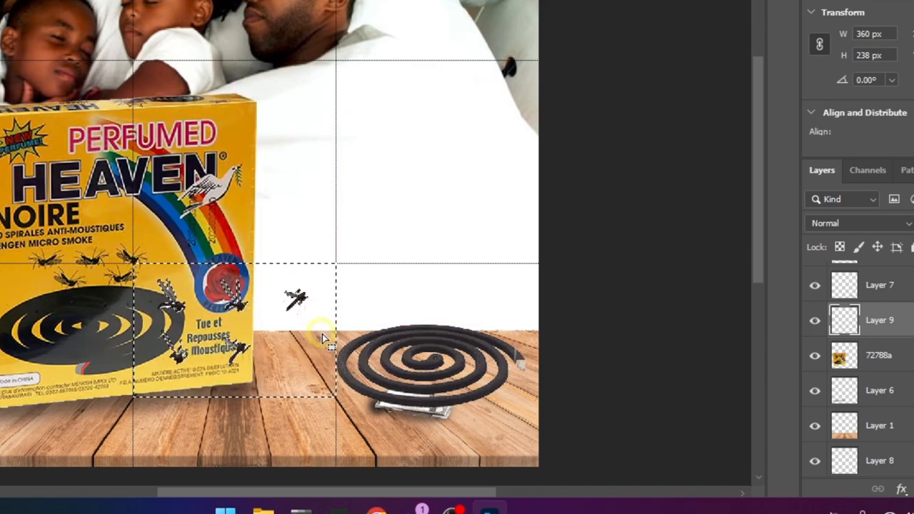
drag(322, 336, 404, 343)
drag(281, 350, 130, 408)
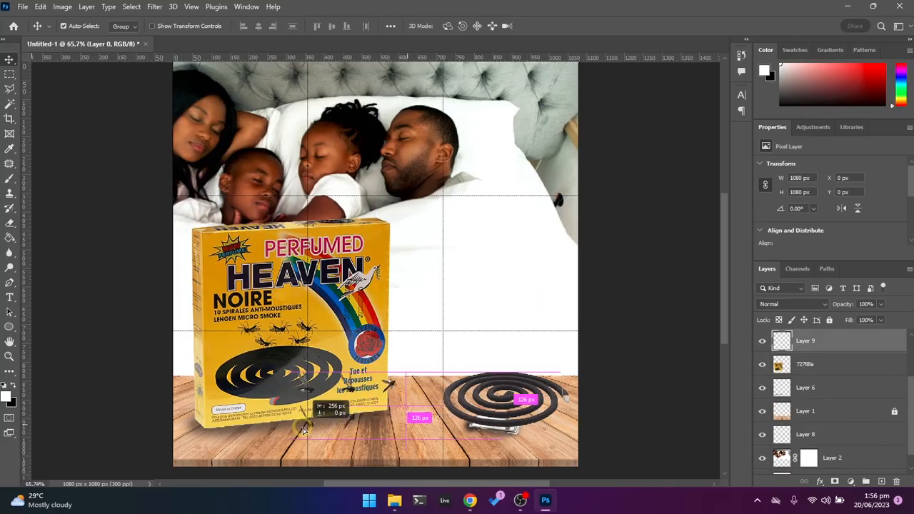
drag(303, 431, 310, 451)
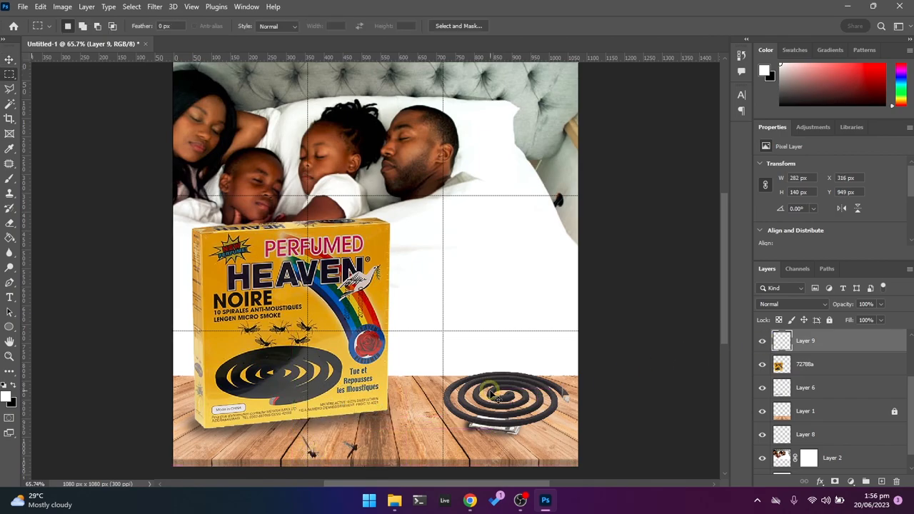
- Paste the cut mosquitoes as another layer and move them onto the floor between the box and the coil
key(ctrl+v)
key(v)
mouse_move(414, 265)
mouse_down()
mouse_move(461, 435)
mouse_move(451, 415)
mouse_up()
- Cut the two mosquitoes between the box and the coil, paste them in front of the box and delete that pasted layer
key(m)
mouse_move(353, 397)
mouse_down()
mouse_move(379, 426)
mouse_move(426, 436)
mouse_up()
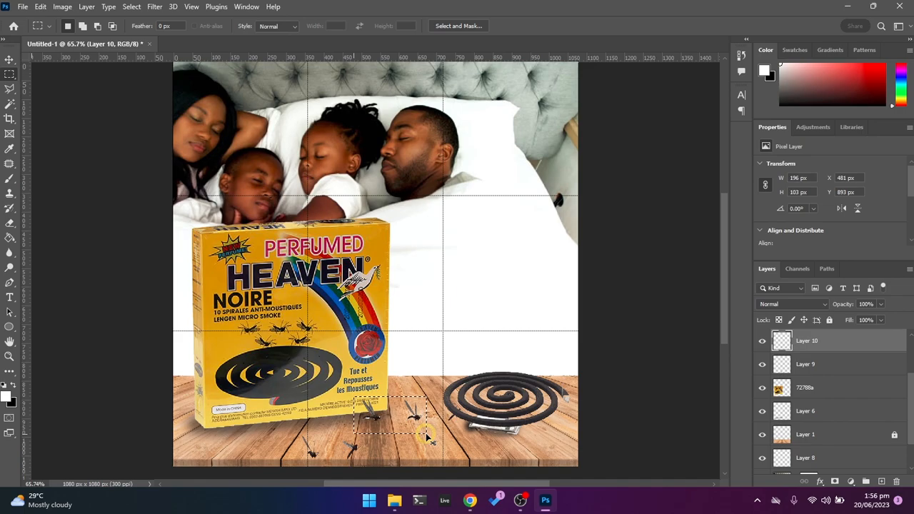
key(ctrl+x)
key(ctrl+v)
key(v)
drag(405, 266, 256, 440)
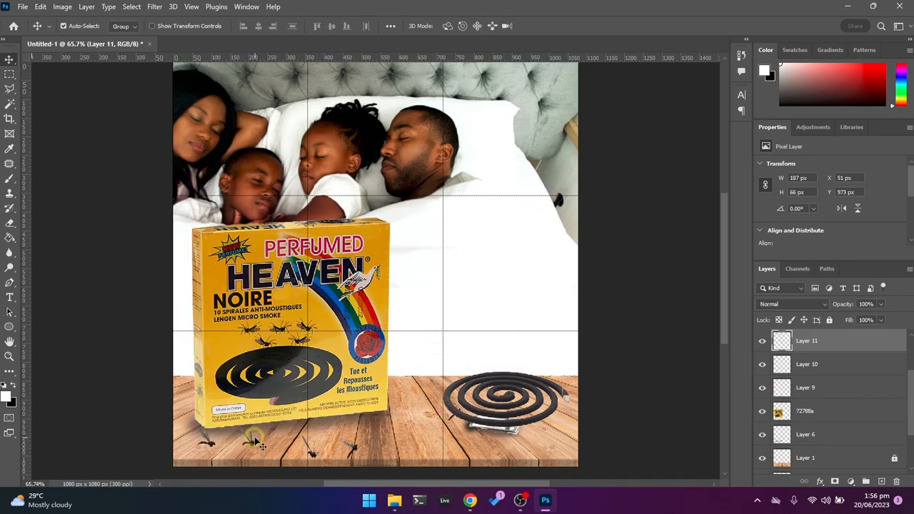
key(Delete)
- Duplicate the single mosquito to several spots on the floor around the box, flipping one copy for variation
drag(451, 420, 415, 405)
key(ctrl+z)
alt+drag(414, 405, 241, 434)
key(ctrl+t)
right_click(430, 431)
click(463, 413)
key(Return)
alt+drag(411, 402, 184, 392)
- Duplicate a mosquito to the floor's front edge, flip it vertically, and send a further copy at the coil to the back of the layer stack
click(313, 451)
click(208, 427)
alt+drag(428, 431, 464, 448)
key(ctrl+t)
right_click(465, 447)
click(509, 436)
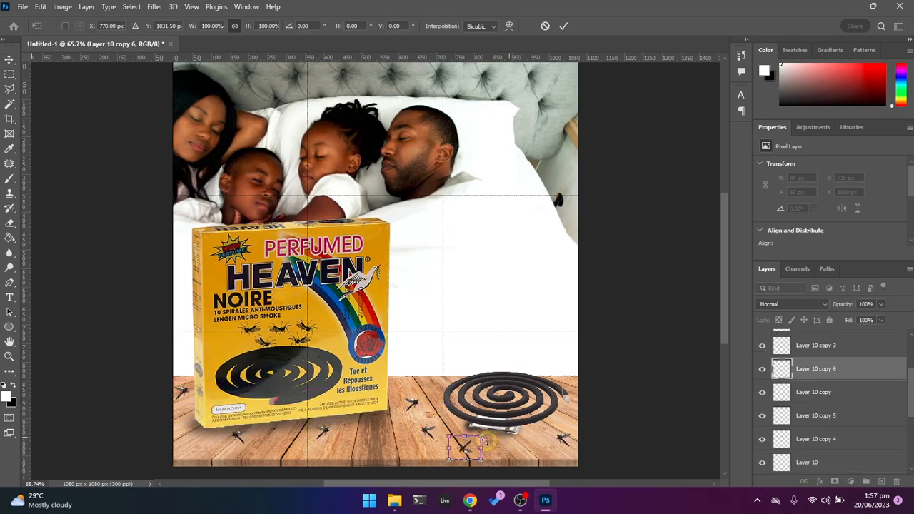
key(Return)
alt+drag(472, 450, 502, 385)
key(ctrl+shift+bracketleft)
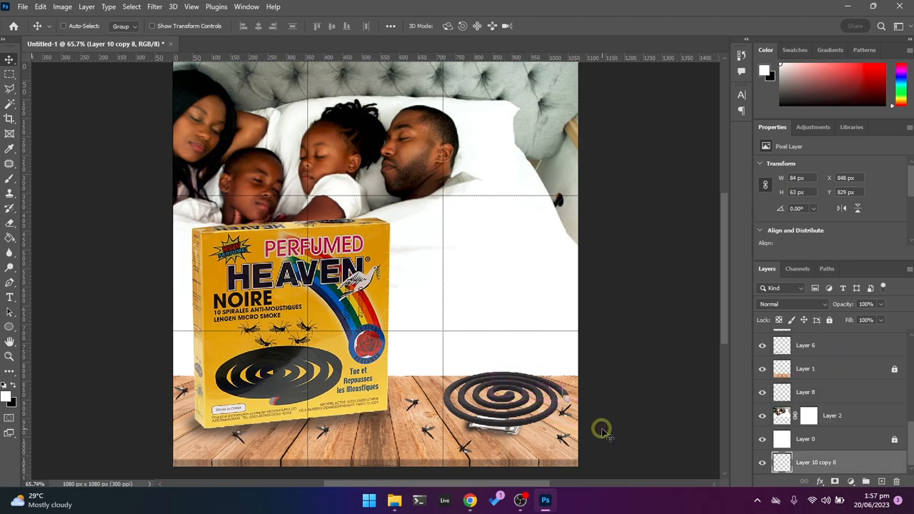
- Start a Camera Raw edit of the wooden floor with exposure +0.40, contrast +47, highlights +36, shadows -50, whites -25, blacks -46, texture +22, clarity +30
click(429, 384)
click(154, 7)
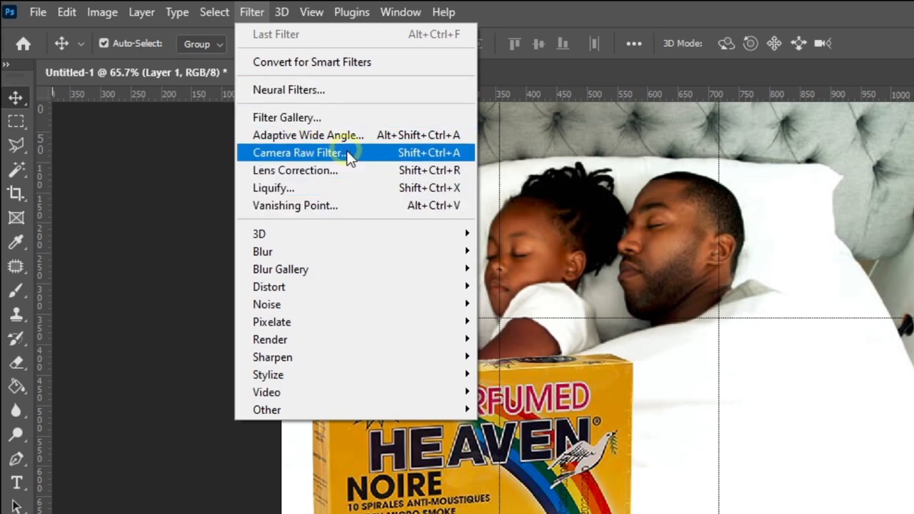
click(348, 153)
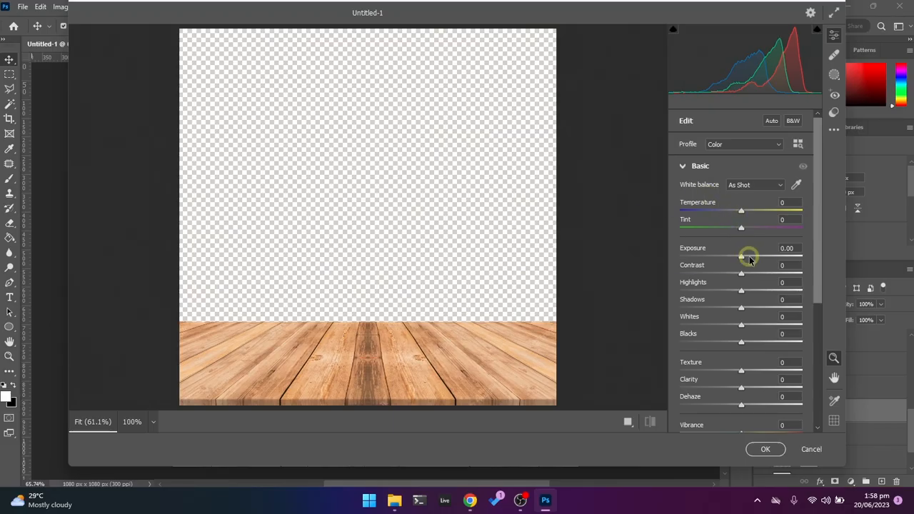
drag(745, 260, 747, 257)
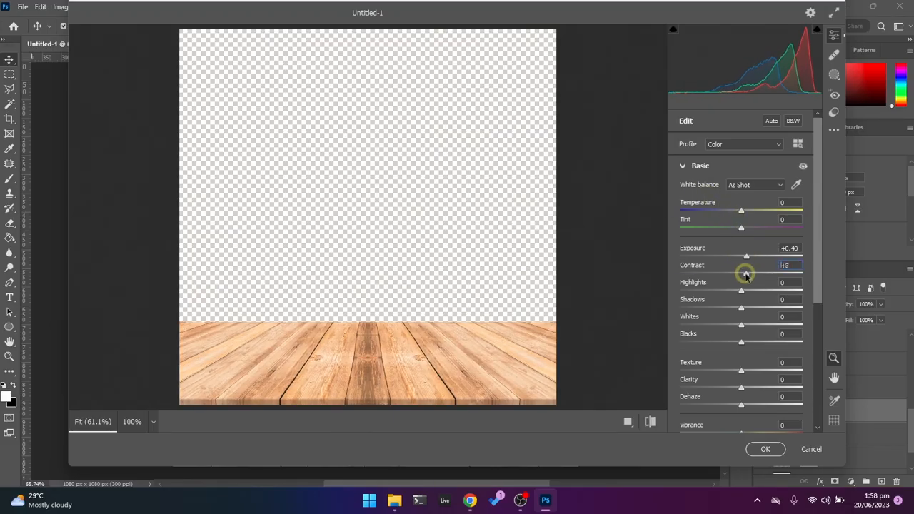
drag(745, 293, 774, 281)
drag(743, 307, 712, 309)
drag(751, 332, 720, 338)
drag(741, 373, 761, 389)
- Add grain of 23, set temperature to +4 and exposure to +0.50, and apply the Camera Raw edit to the floor
scroll(775, 416, down, 5)
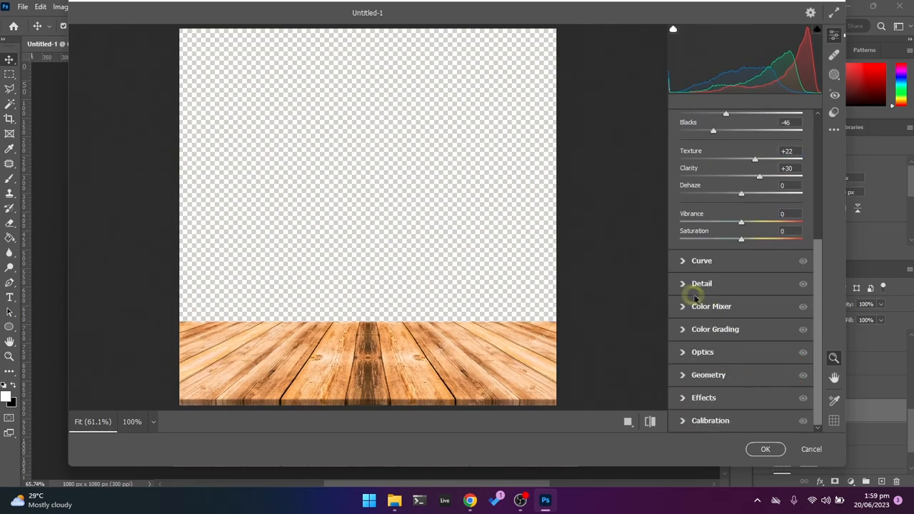
click(683, 400)
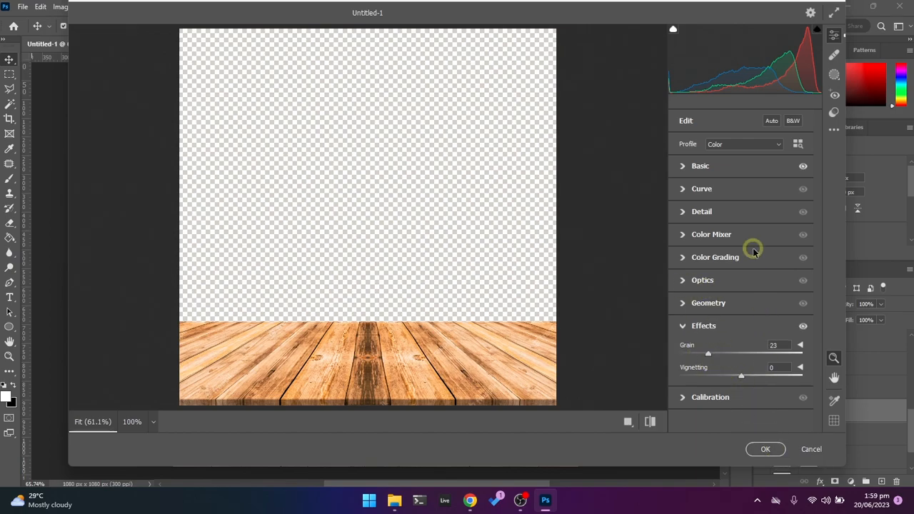
click(685, 167)
drag(744, 177, 748, 178)
drag(744, 222, 745, 222)
scroll(757, 256, up, 1)
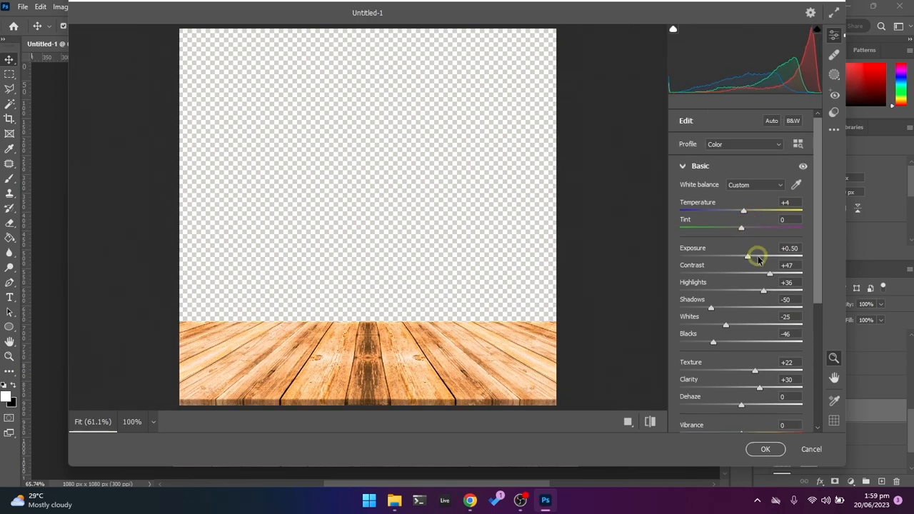
click(766, 455)
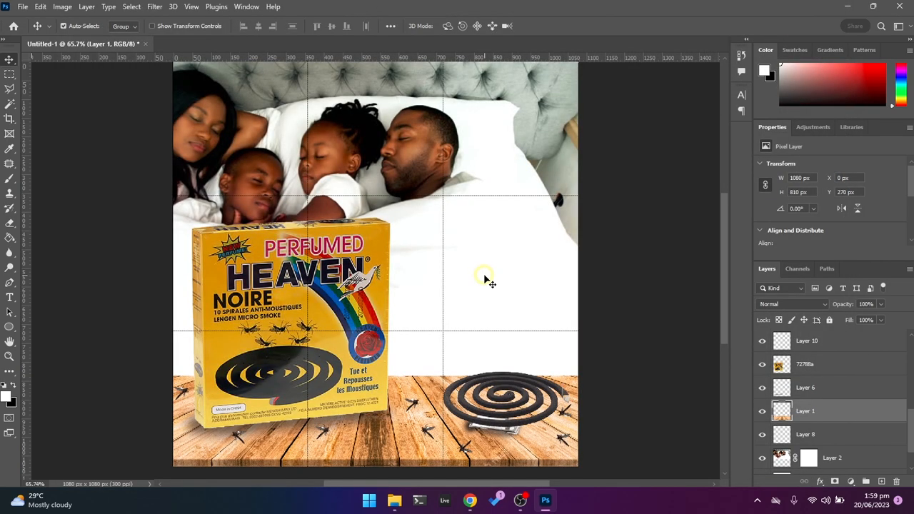
- Fill the empty Layer 11 above the family photo with white and add a layer mask to it
key(g)
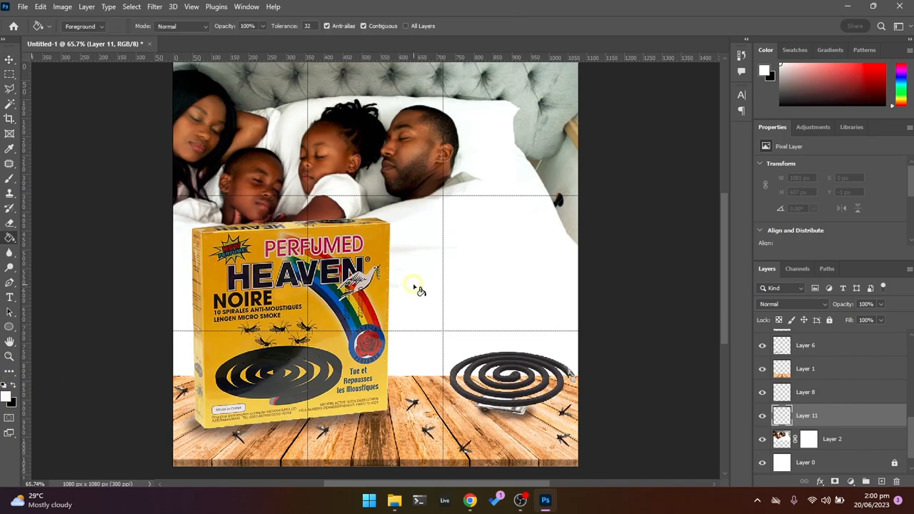
click(419, 286)
key(b)
key(bracketright)
key(bracketright)
key(bracketright)
key(bracketright)
key(bracketright)
key(bracketright)
key(bracketright)
key(bracketright)
key(bracketright)
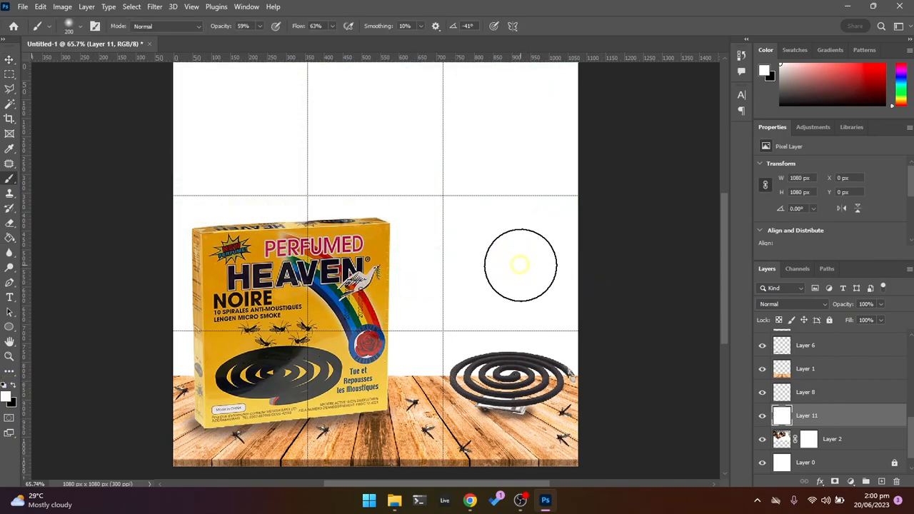
click(836, 483)
- Paint black on Layer 11's mask with a 500 px brush at 22% opacity to softly reveal the sleeping family
key(x)
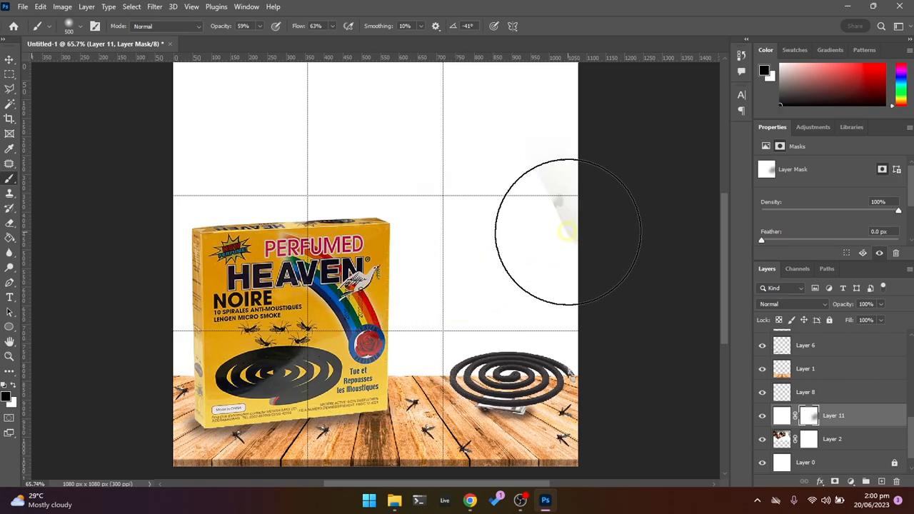
key(ctrl+z)
click(200, 27)
click(220, 27)
mouse_move(227, 28)
mouse_down()
mouse_move(183, 204)
mouse_move(272, 224)
mouse_move(368, 122)
mouse_move(387, 286)
mouse_move(392, 107)
mouse_move(425, 153)
mouse_move(262, 103)
mouse_move(199, 211)
mouse_move(388, 142)
mouse_up()
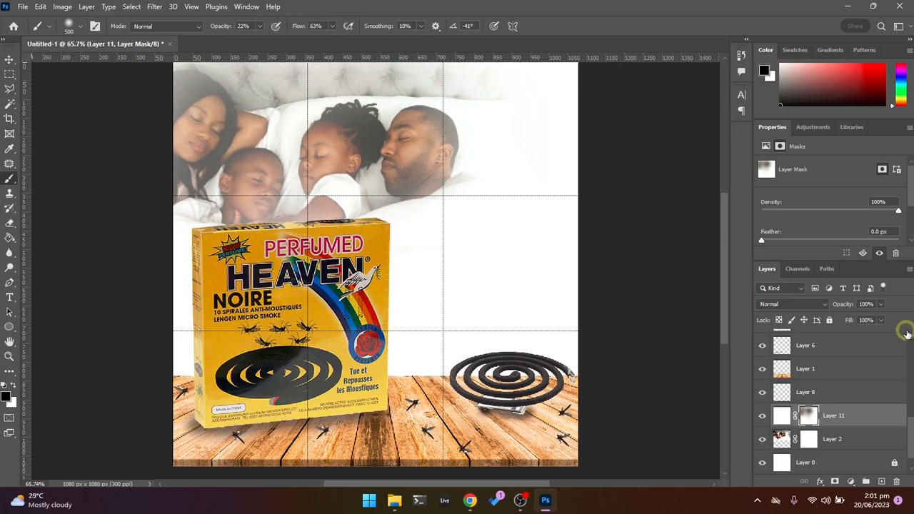
- Apply a Gaussian Blur with a radius of 2.8 pixels to the sleeping family photo on Layer 2
click(851, 441)
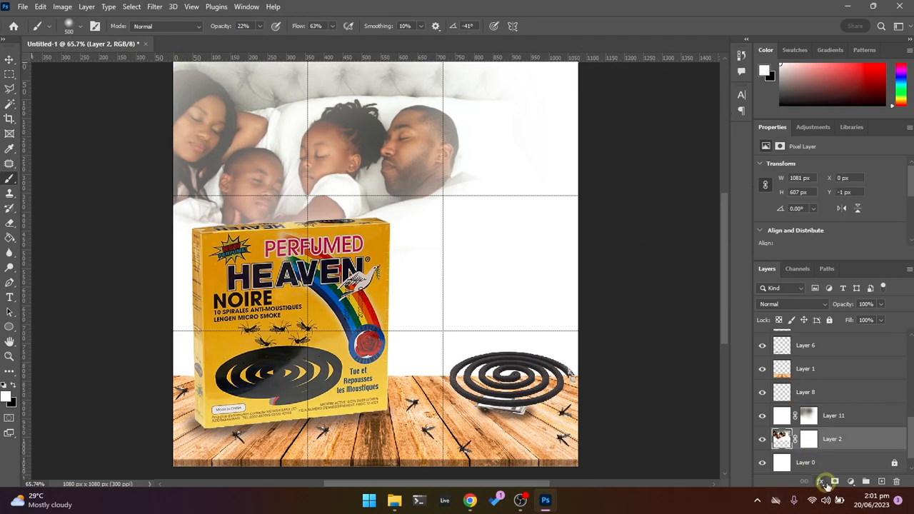
click(155, 6)
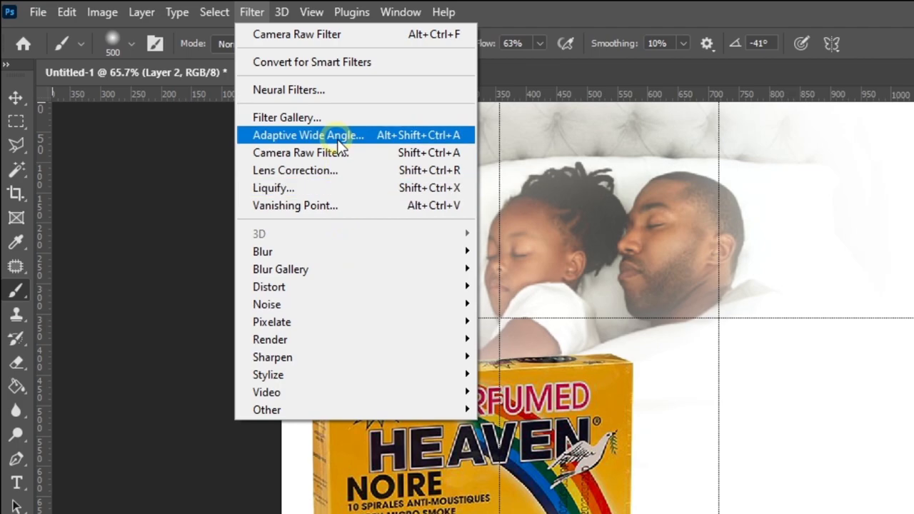
click(562, 318)
drag(661, 269, 628, 270)
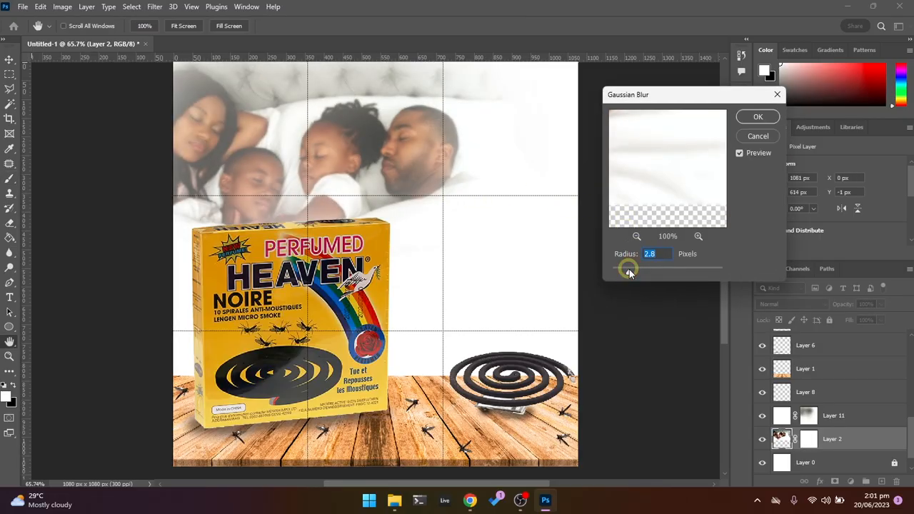
click(756, 117)
- Recolour Layer 11 from white to yellow-orange with the Gradient tool, keeping the family revealed through its mask
key(b)
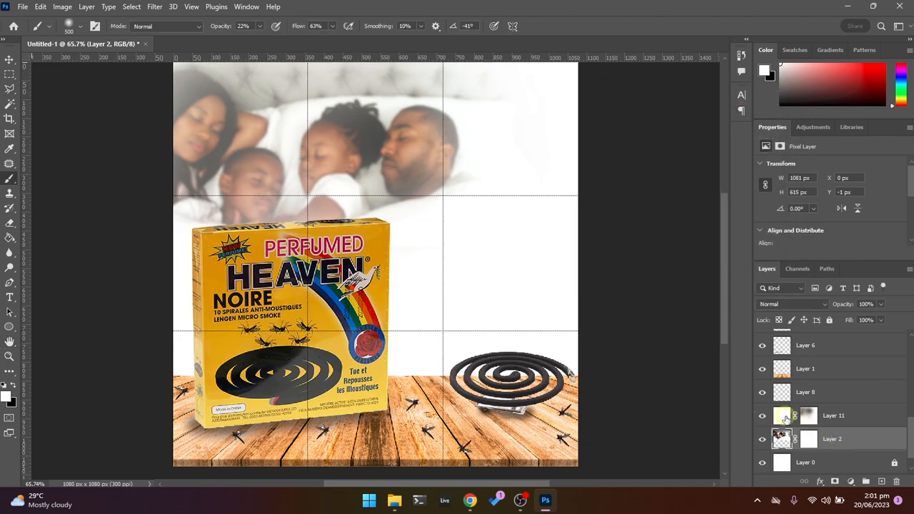
click(785, 418)
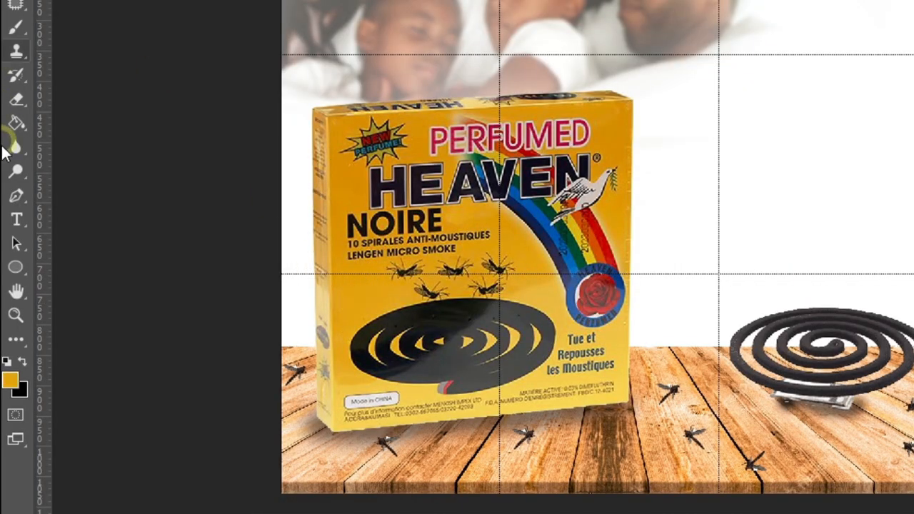
click(16, 220)
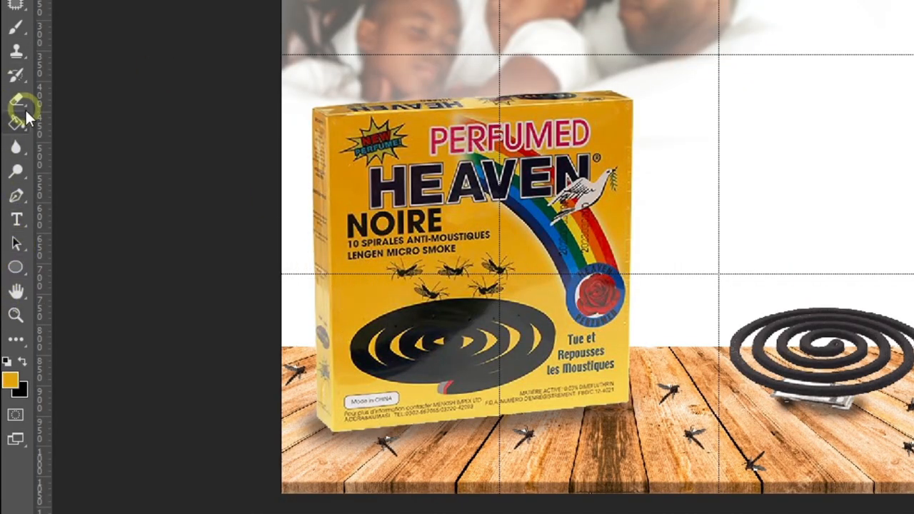
drag(19, 120, 94, 119)
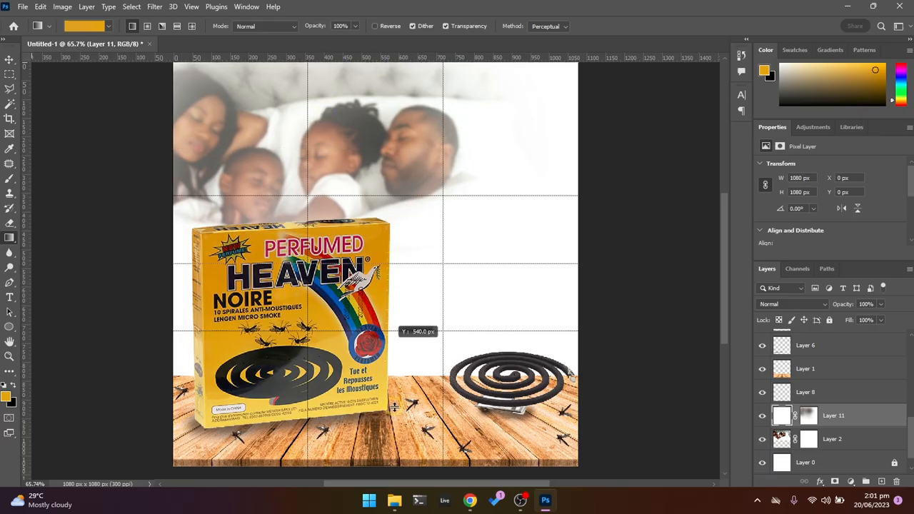
drag(394, 407, 397, 480)
drag(132, 254, 701, 252)
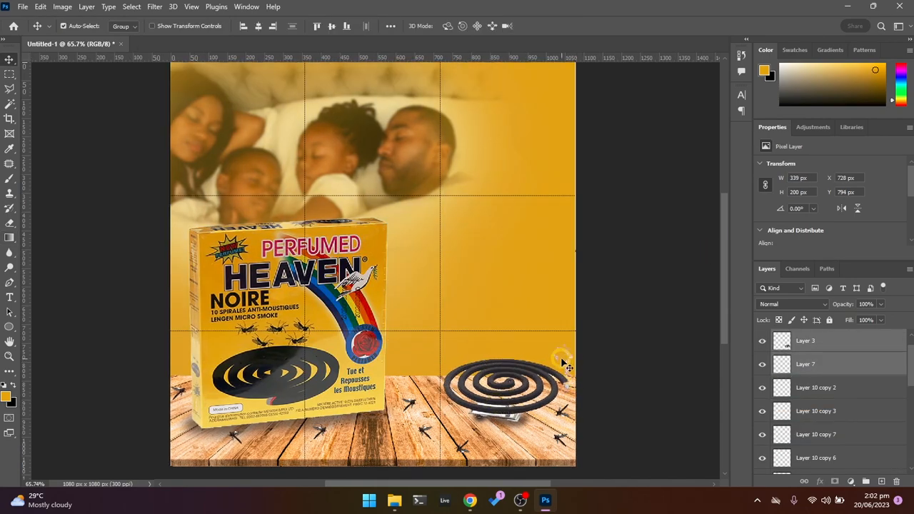
- Shift the coil and its stand slightly to the left and place the smoke at the coil's burning tip
click(566, 364)
click(568, 367)
key(ctrl+t)
mouse_move(564, 345)
mouse_down()
mouse_move(565, 314)
mouse_move(562, 342)
mouse_move(577, 354)
mouse_move(563, 348)
mouse_up()
key(Return)
click(499, 410)
shift+click(498, 412)
key(shift+Left)
click(565, 347)
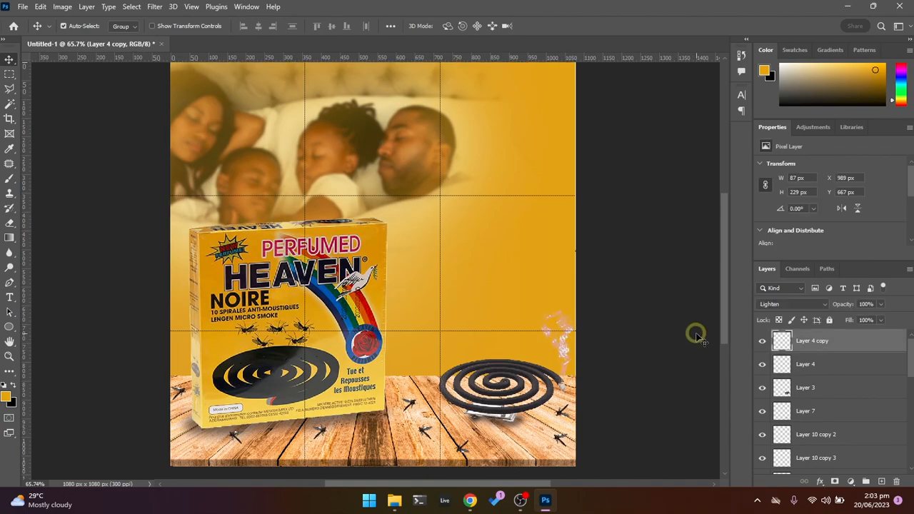
- In the Camera Raw filter for the box layer, set Contrast +21, Highlights +15, Shadows +38, Whites +3 and Blacks -21
click(292, 322)
key(b)
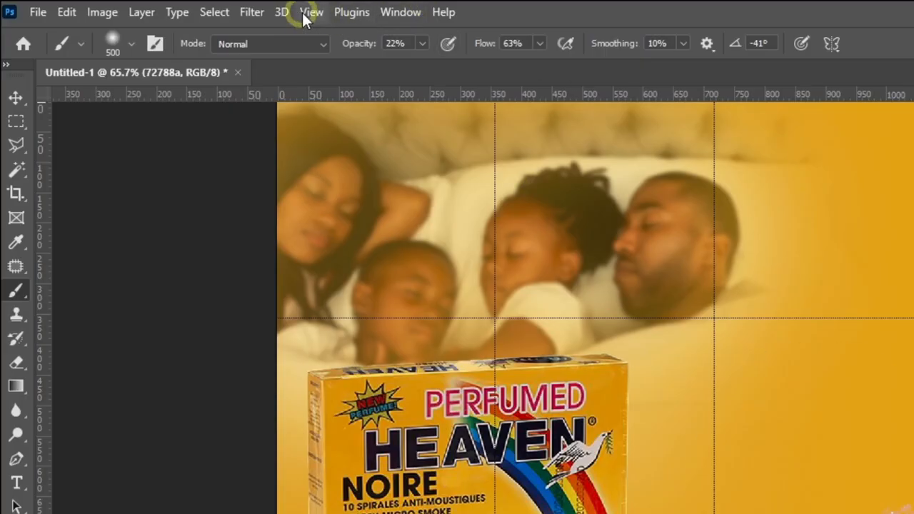
click(155, 7)
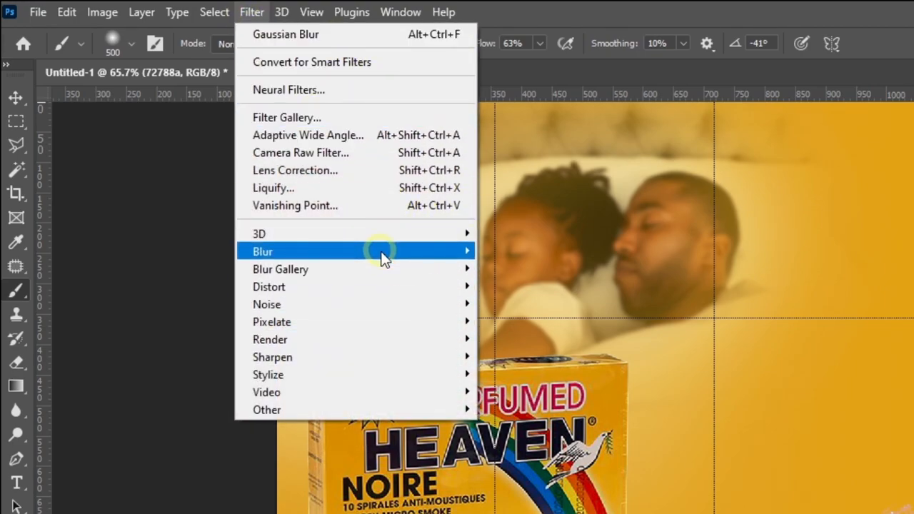
click(380, 151)
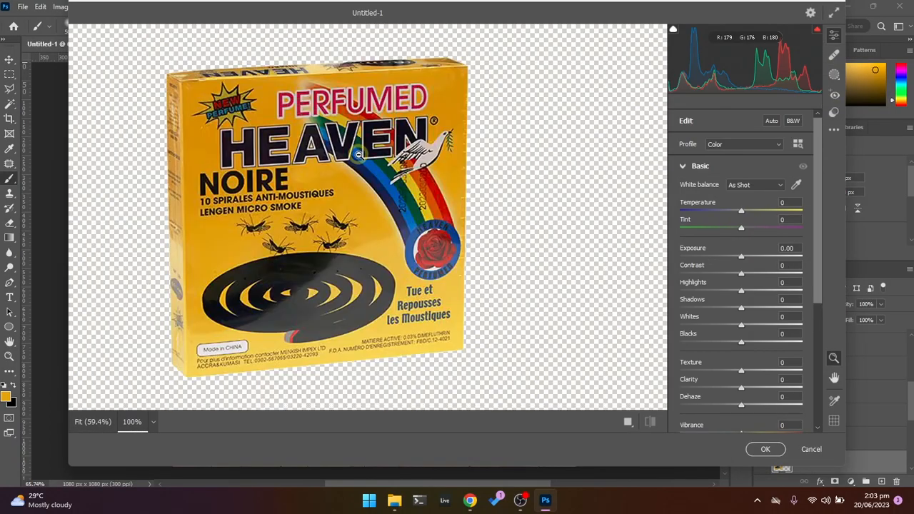
drag(751, 262, 730, 326)
double_click(774, 258)
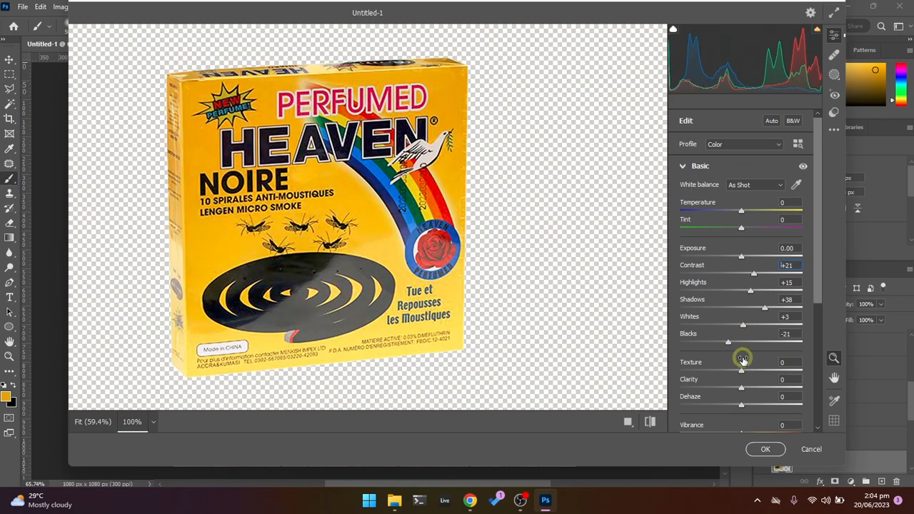
- Set Texture +29, Clarity -8 and Grain 9 for the box, and apply the Camera Raw edit
mouse_move(741, 374)
mouse_down()
mouse_move(759, 371)
mouse_move(728, 385)
mouse_move(738, 390)
mouse_up()
scroll(743, 389, down, 3)
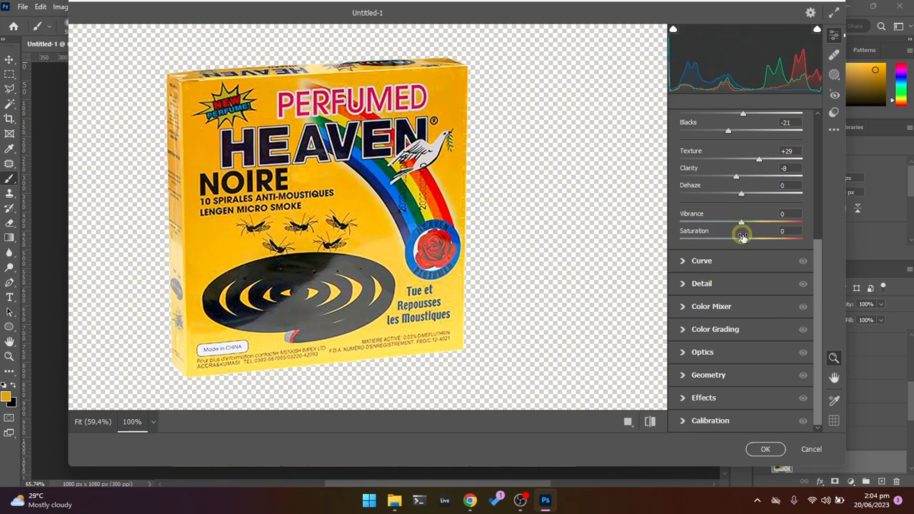
click(690, 398)
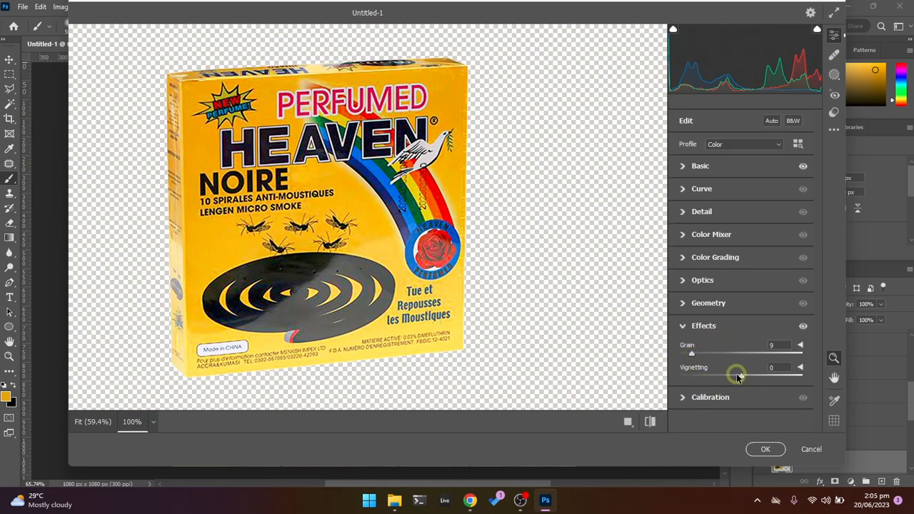
click(764, 448)
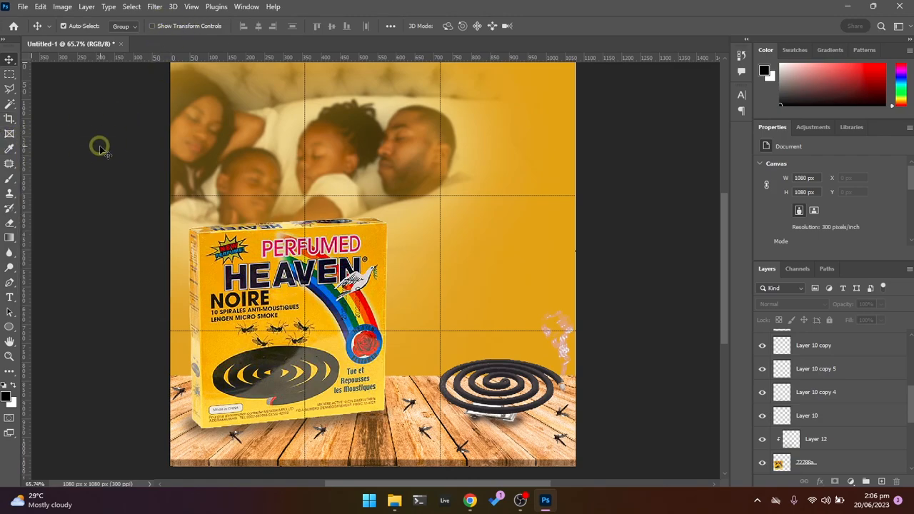
- Add the headline text "HEAVEN" over the family in white Akira Expanded Super Bold at 16 pt
key(t)
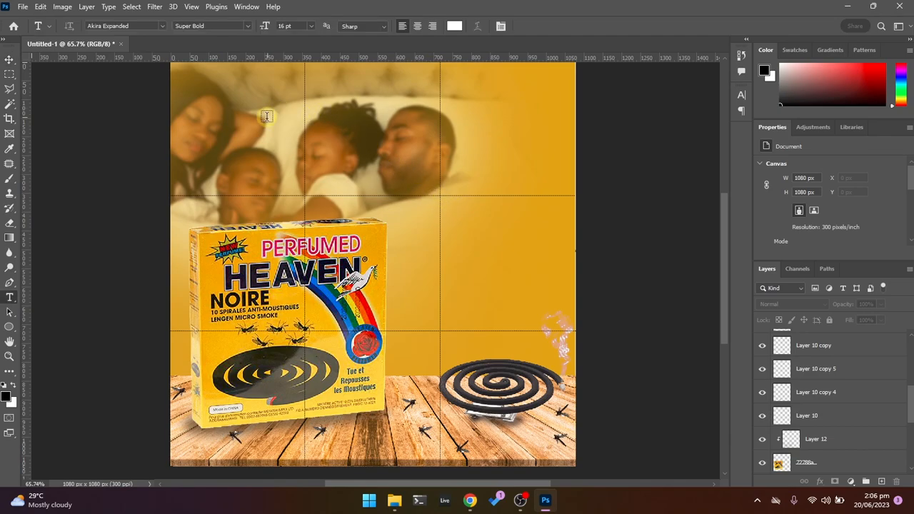
click(266, 119)
text(HEAVEN)
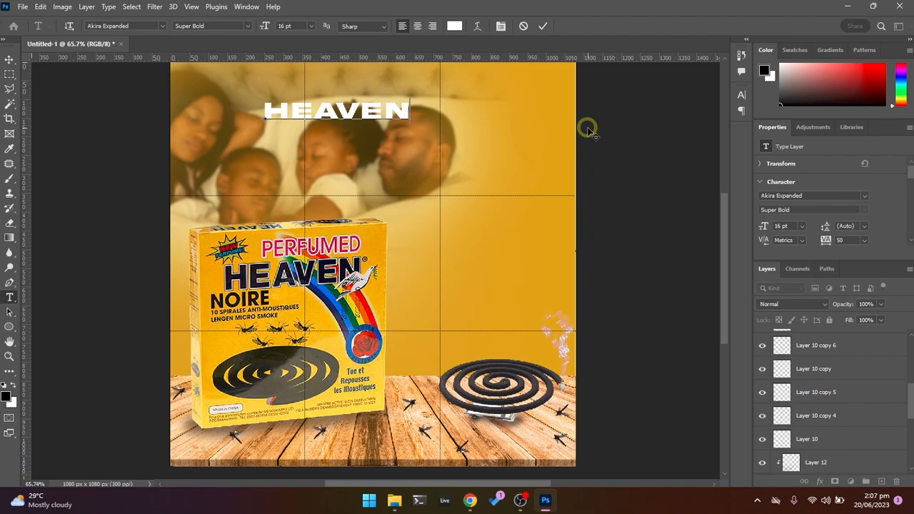
click(544, 26)
- Enlarge the HEAVEN headline to about 29.5 pt and move it about 70 px to the left
key(v)
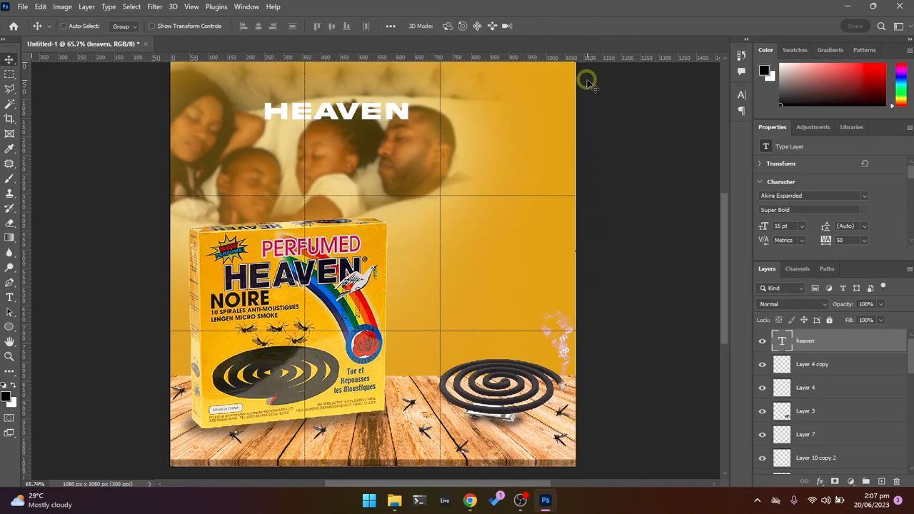
key(ctrl+t)
drag(409, 110, 532, 111)
key(Return)
drag(415, 107, 388, 106)
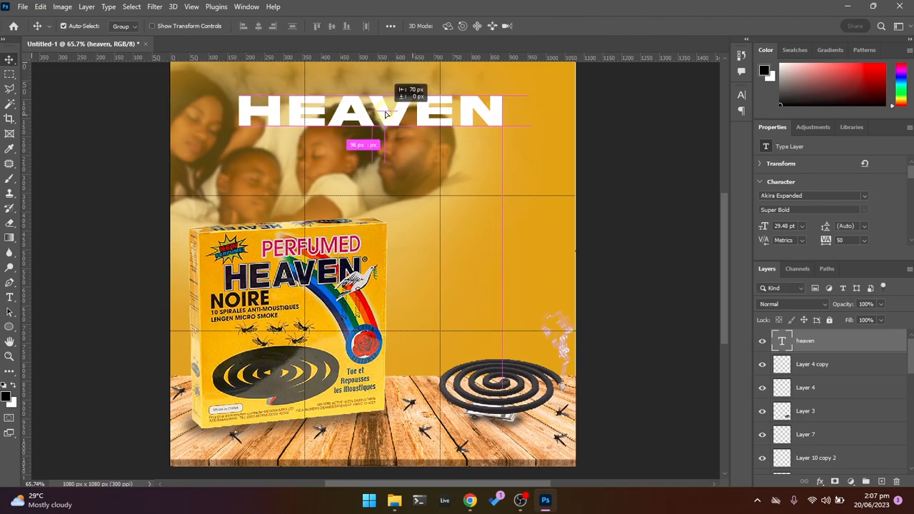
- Try navy, yellow, blue and pink sampled from the box as the HEAVEN headline's text colour
key(t)
scroll(890, 232, down, 1)
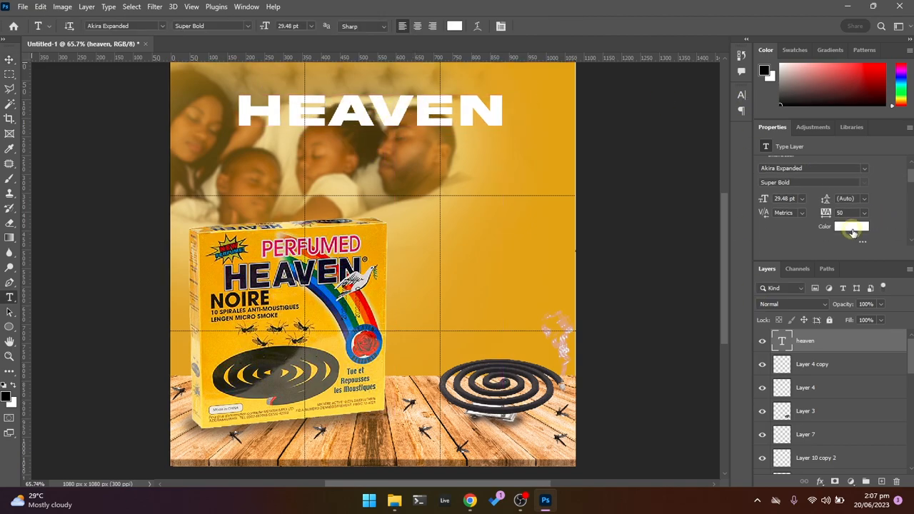
click(837, 226)
click(275, 280)
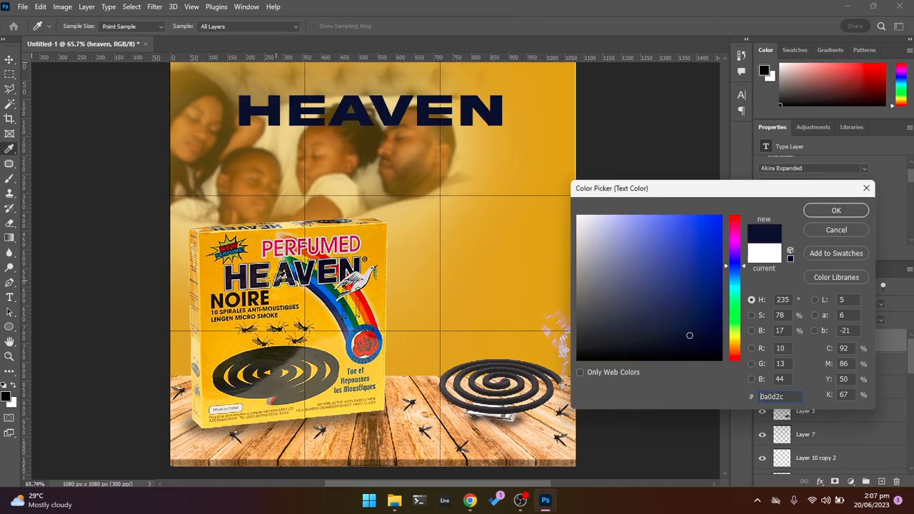
click(321, 304)
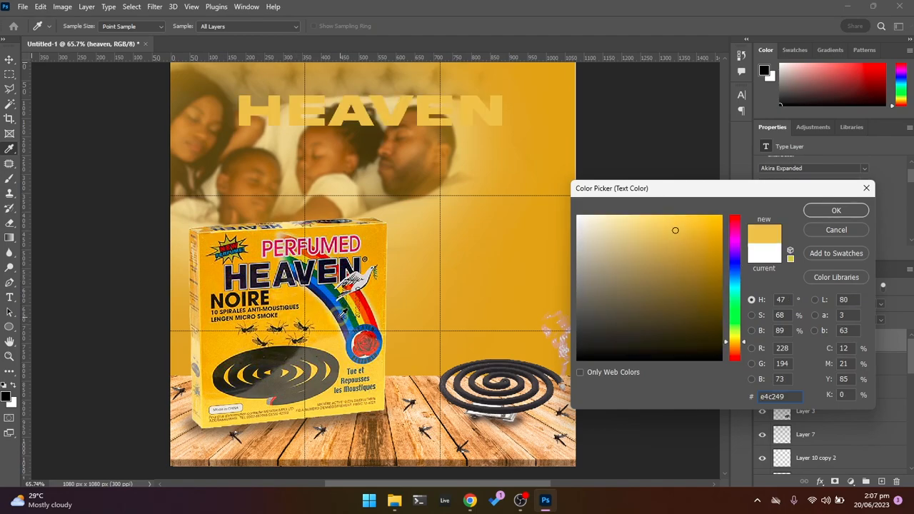
click(330, 323)
click(352, 333)
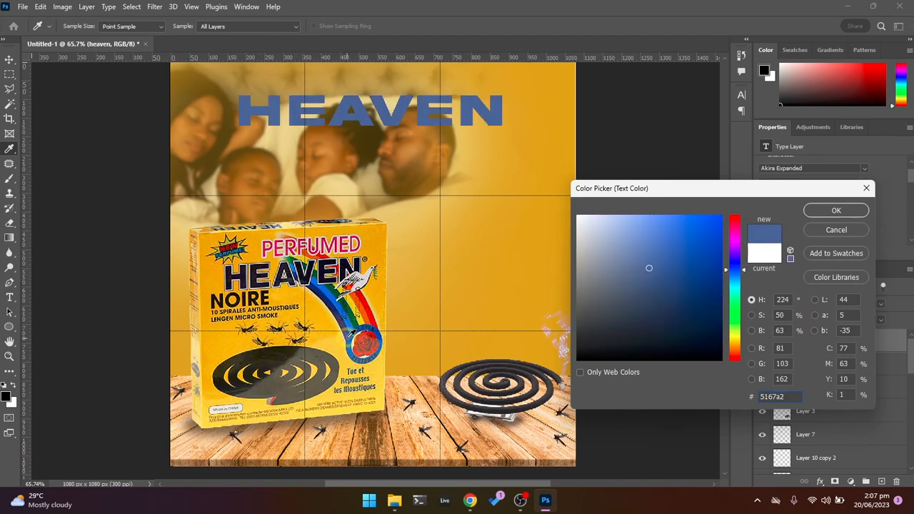
click(263, 251)
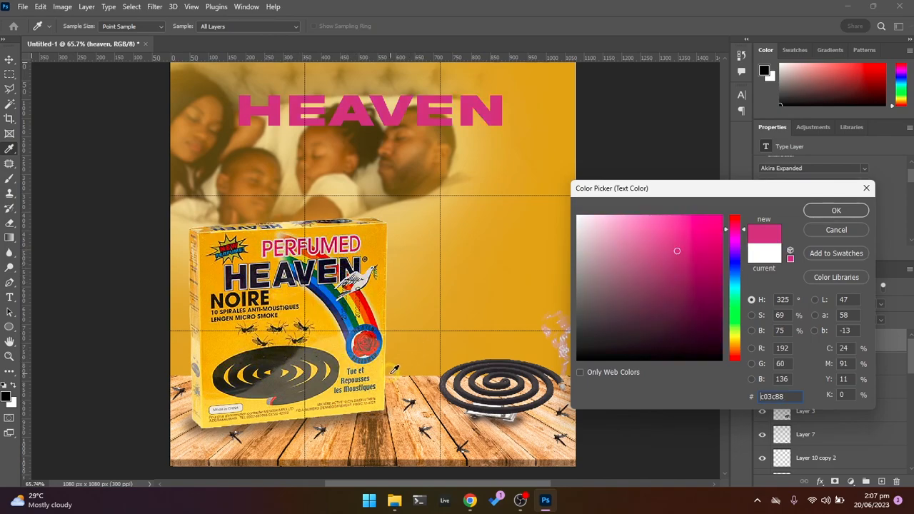
- Set the HEAVEN headline's text colour back to white (#ffffff)
drag(593, 240, 579, 216)
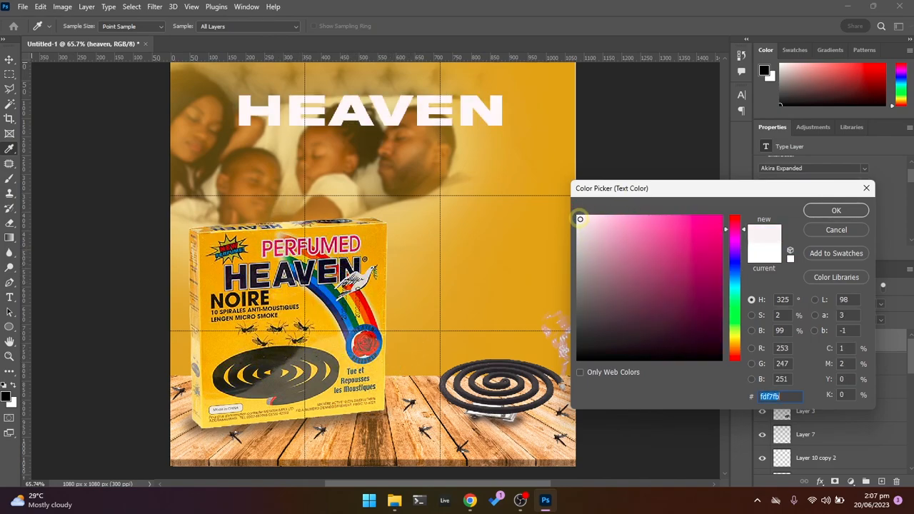
click(564, 207)
click(578, 216)
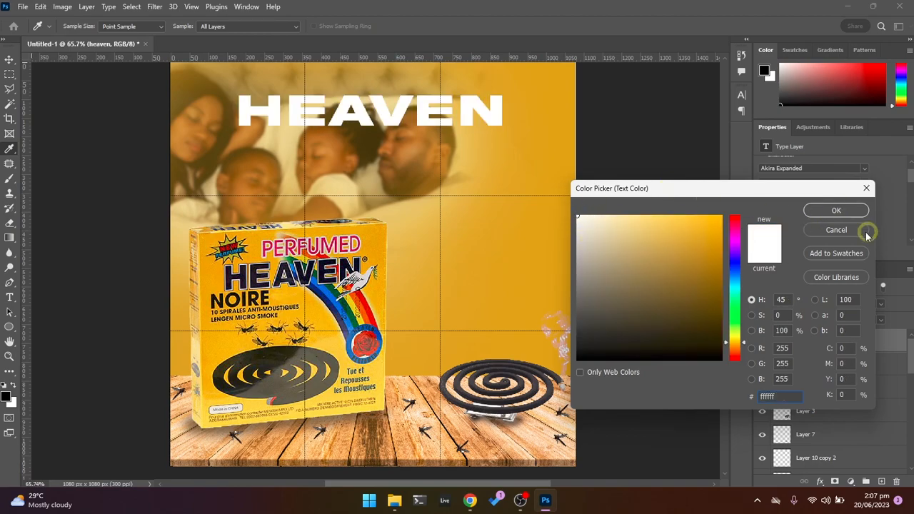
click(834, 211)
- Convert the HEAVEN text layer to a smart object and add a Bevel & Emboss effect to it
click(590, 268)
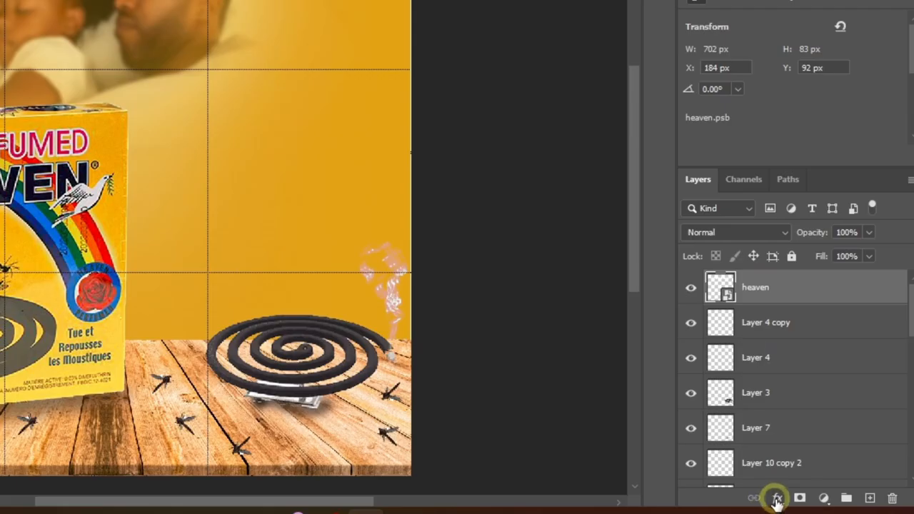
click(820, 482)
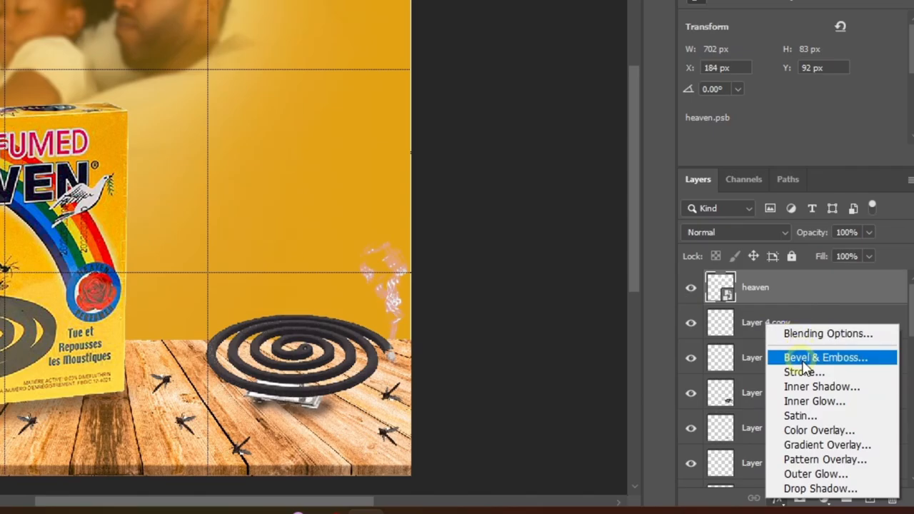
click(803, 359)
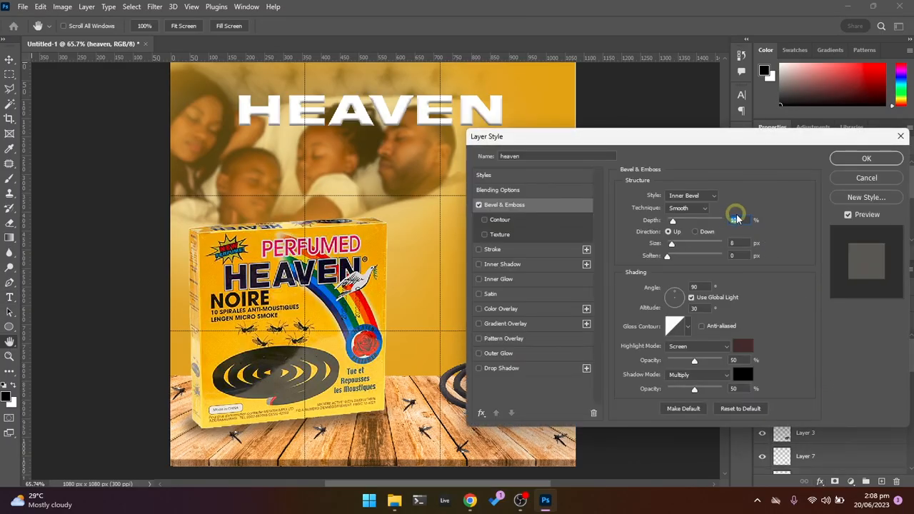
mouse_move(704, 141)
mouse_down()
mouse_move(594, 161)
mouse_move(698, 153)
mouse_up()
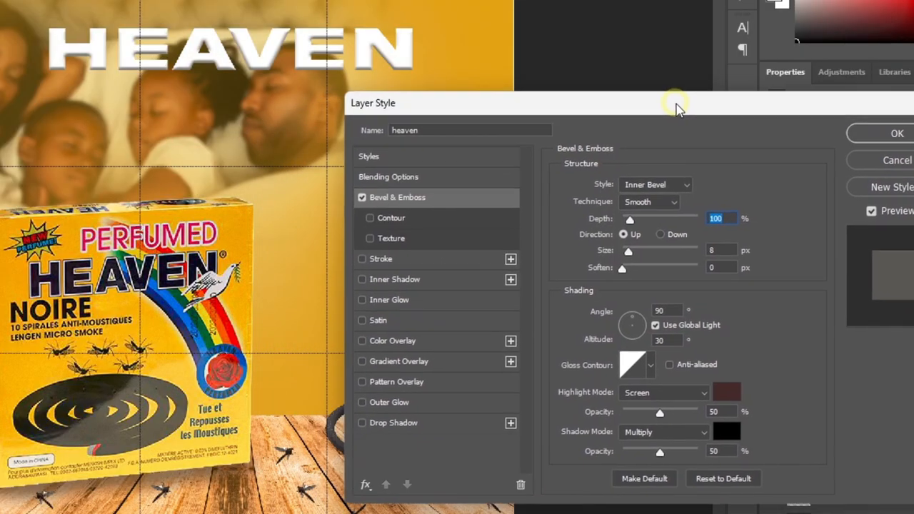
drag(677, 107, 682, 104)
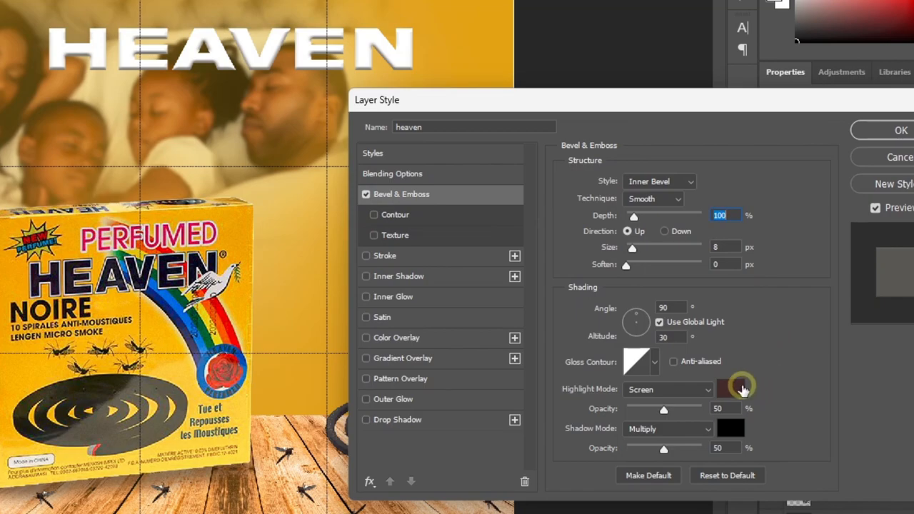
- Try the Outer Bevel, Pillow Emboss and Stroke Emboss styles on the headline and settle on Emboss
click(668, 181)
click(649, 195)
click(665, 199)
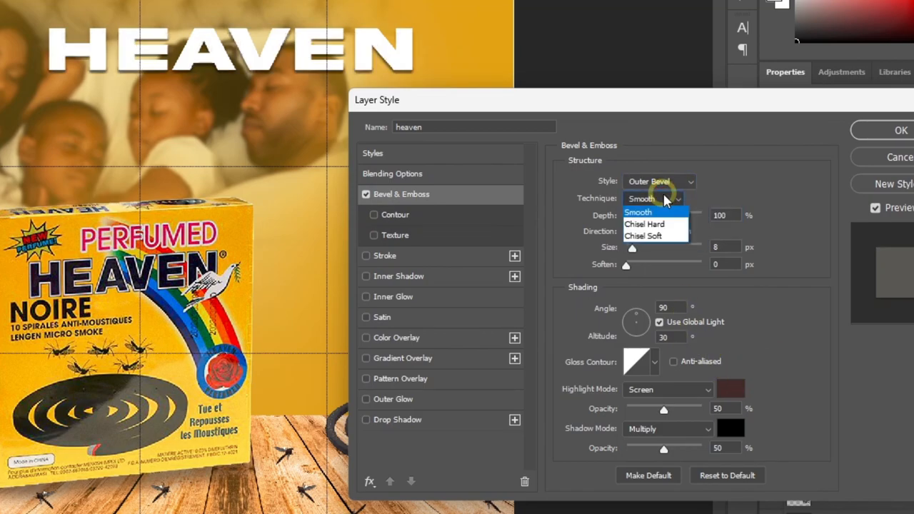
click(670, 182)
click(647, 218)
click(664, 181)
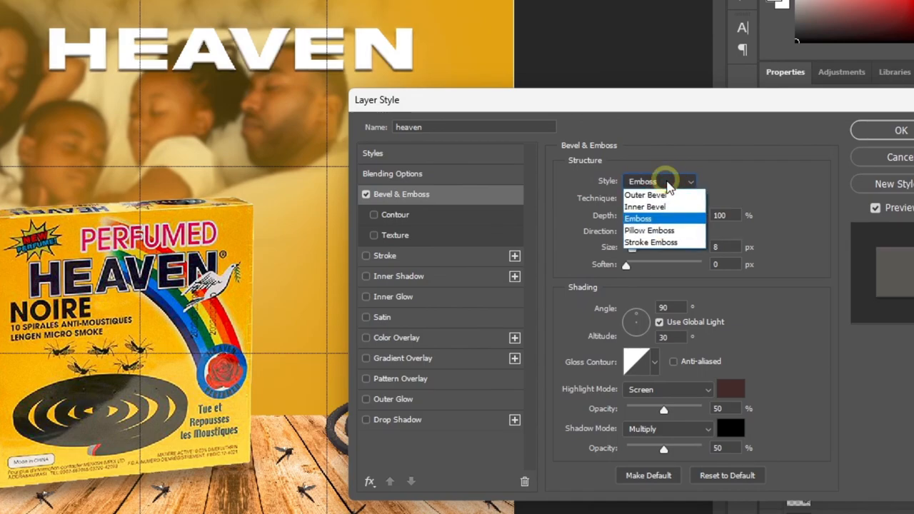
click(668, 230)
click(657, 181)
click(679, 243)
click(656, 181)
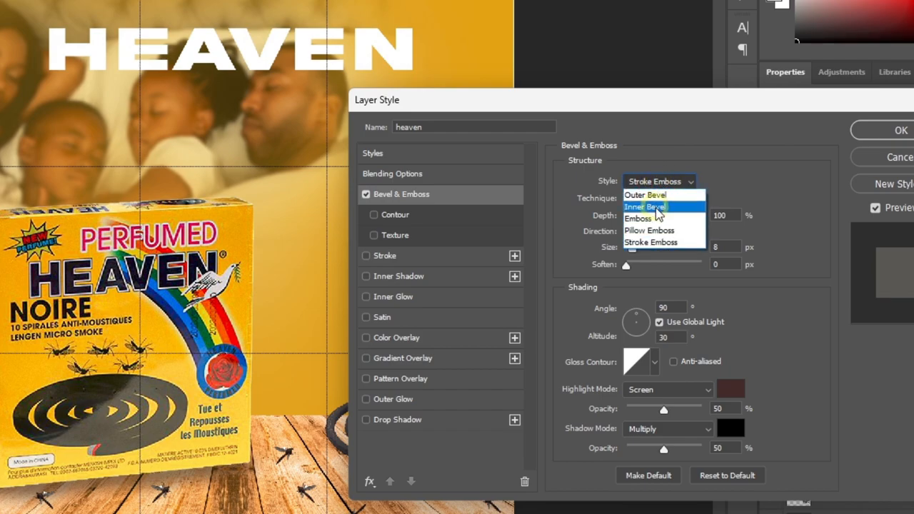
click(656, 218)
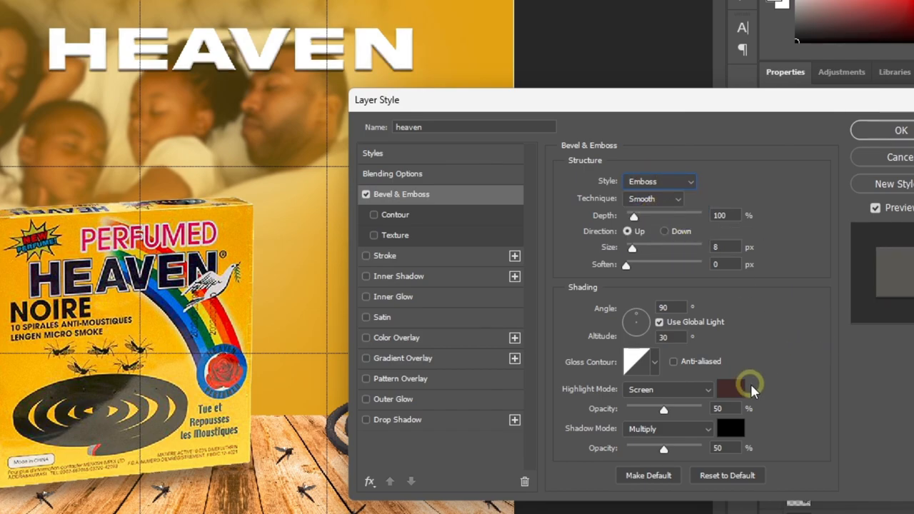
- Set the Bevel & Emboss highlight colour to yellow-orange (#eab716) sampled from the box
click(731, 389)
click(124, 306)
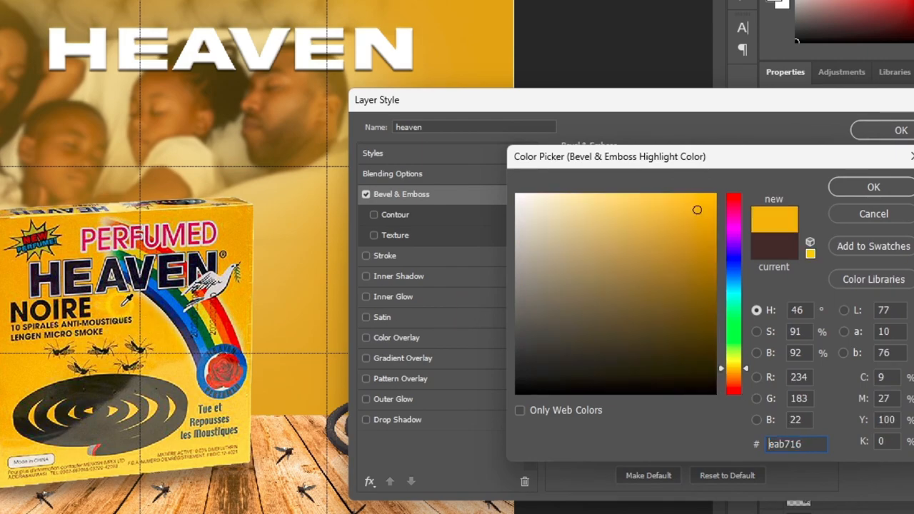
click(833, 199)
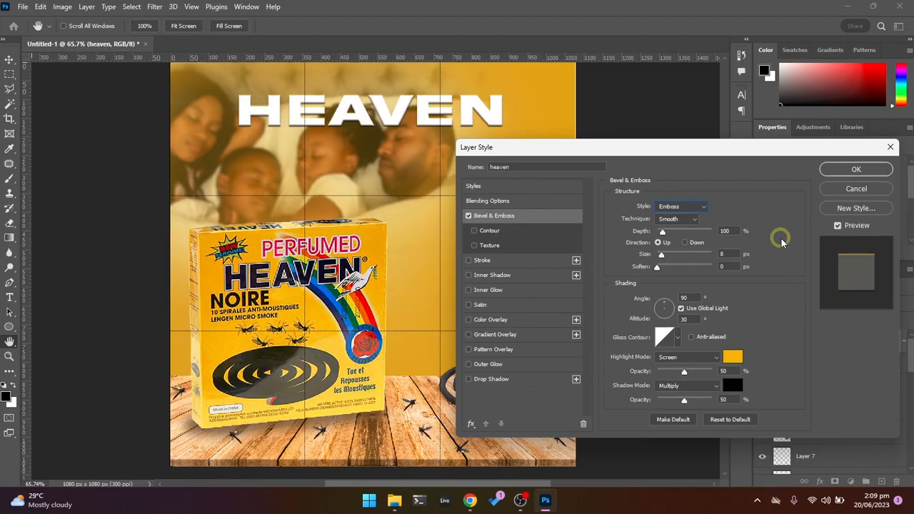
- Confirm the headline's emboss effect, centre HEAVEN horizontally on the canvas and raise it to about Y 53 px
click(895, 135)
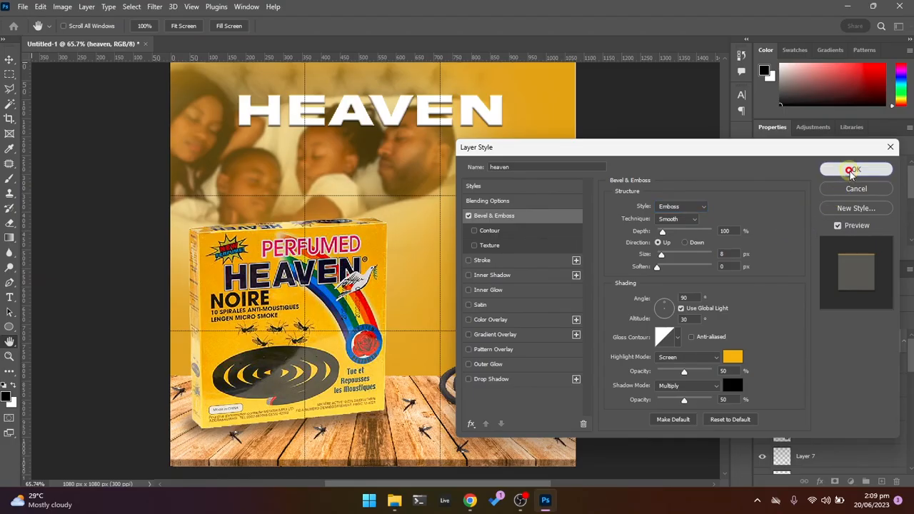
key(v)
drag(461, 111, 457, 100)
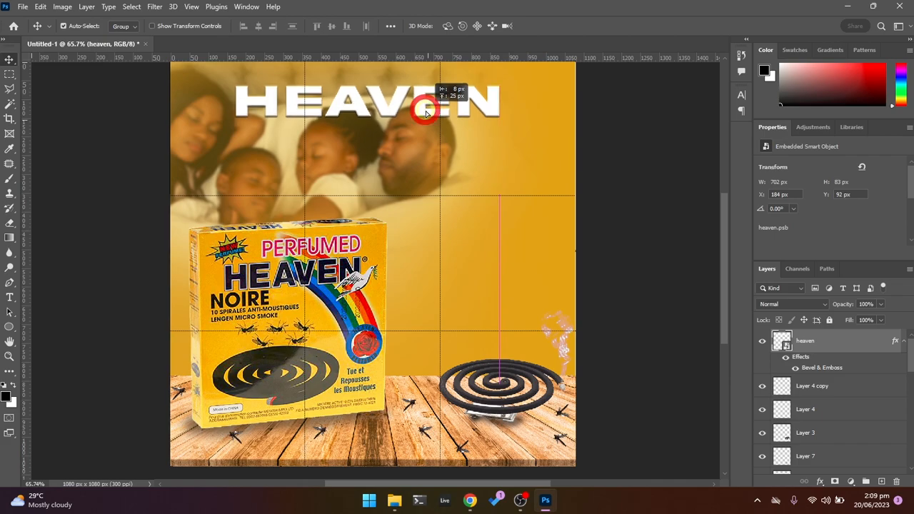
click(391, 26)
click(432, 131)
click(418, 141)
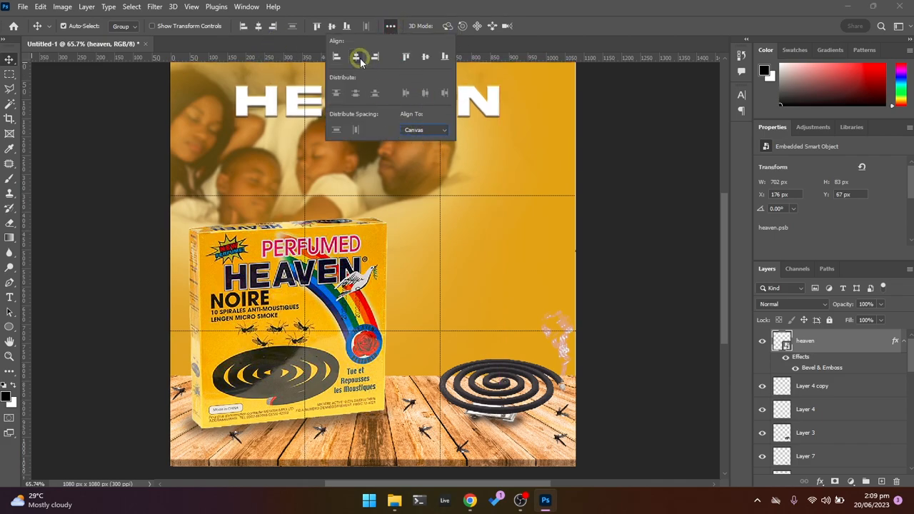
click(356, 56)
click(596, 175)
drag(433, 113, 429, 110)
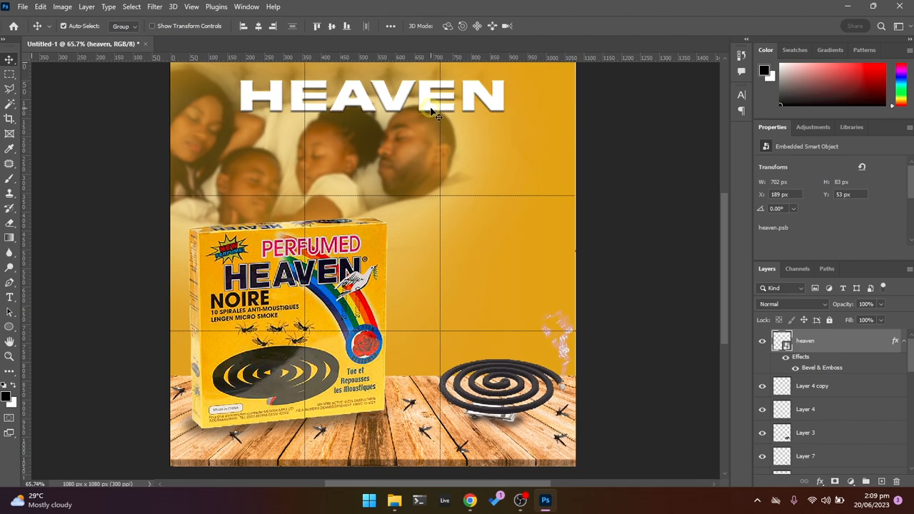
- Add a placeholder text layer beneath the HEAVEN headline and delete the duplicated headline layer
drag(429, 111, 430, 155)
key(t)
click(418, 145)
click(484, 157)
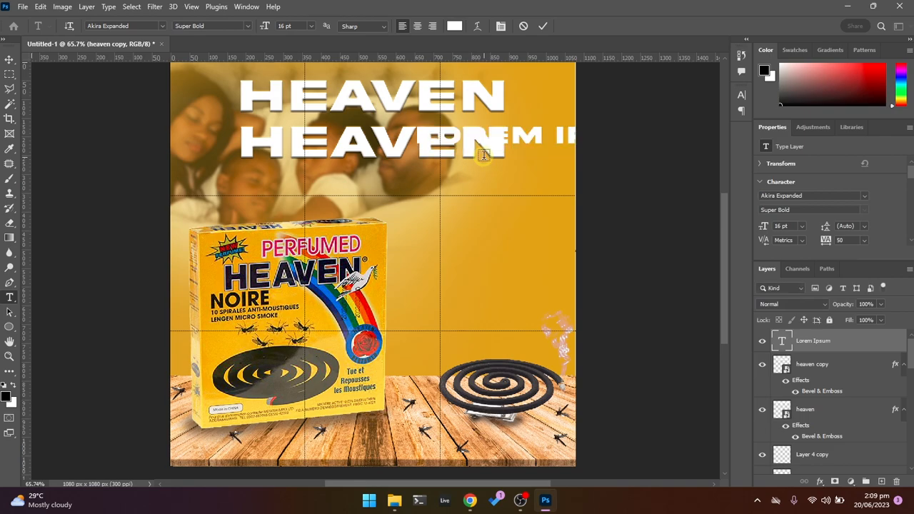
click(832, 367)
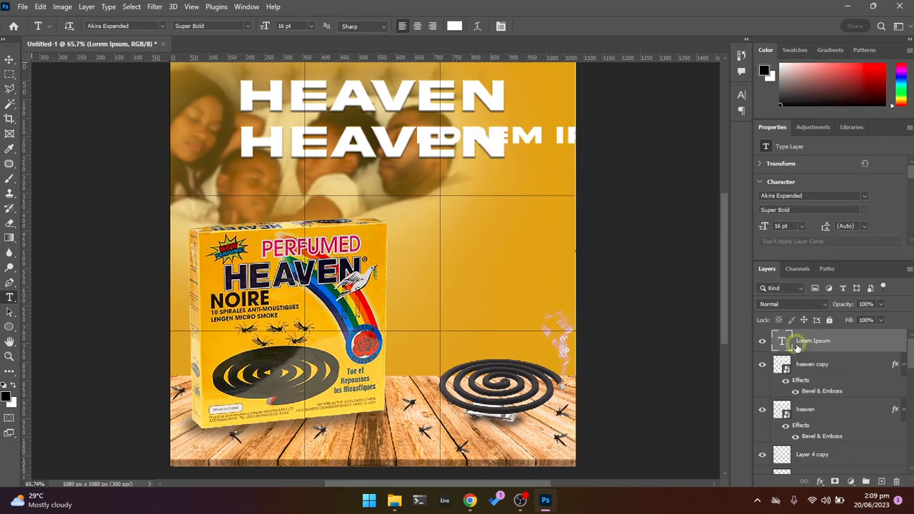
key(Delete)
- Replace the placeholder text with "mosquito coil" in white Akira Expanded Super Bold, 16 pt
click(464, 138)
key(ctrl+a)
text(mosq)
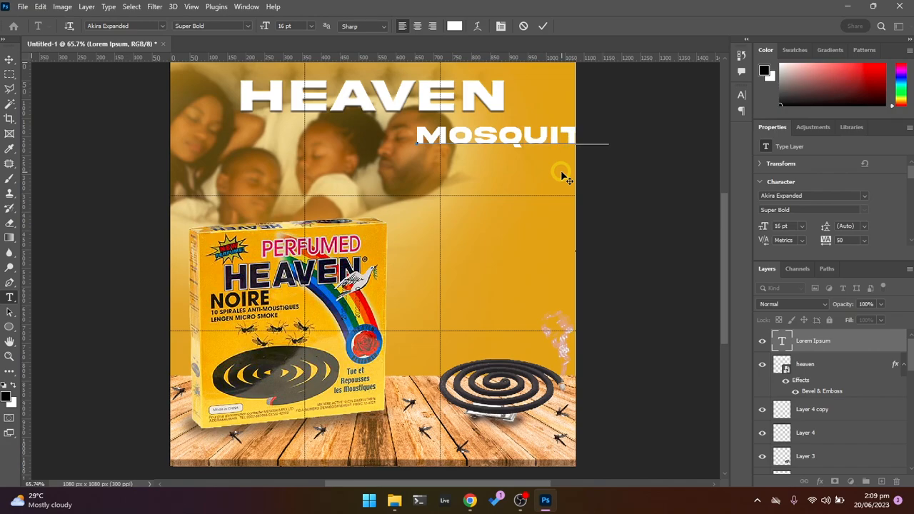
click(543, 26)
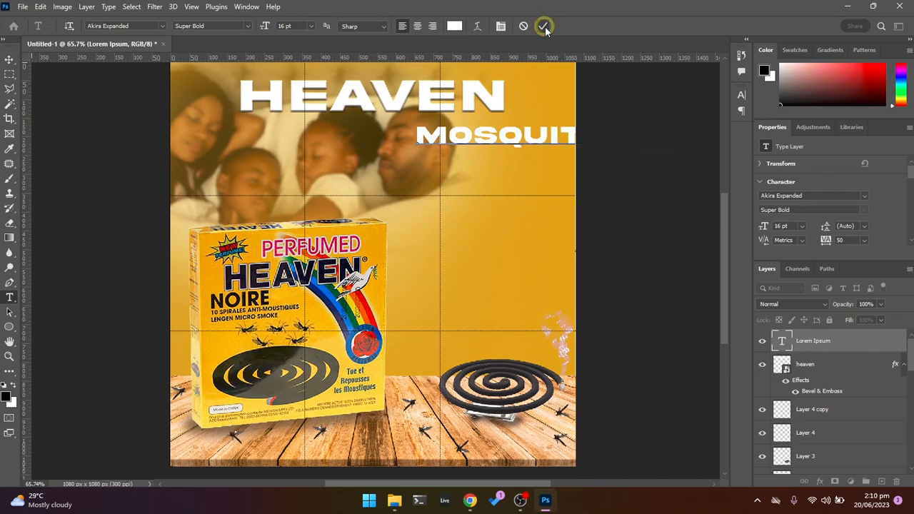
- Left-align the MOSQUITO COIL text beneath the headline and scale it down to 14.51 pt to match HEAVEN's width
key(v)
drag(539, 143, 322, 137)
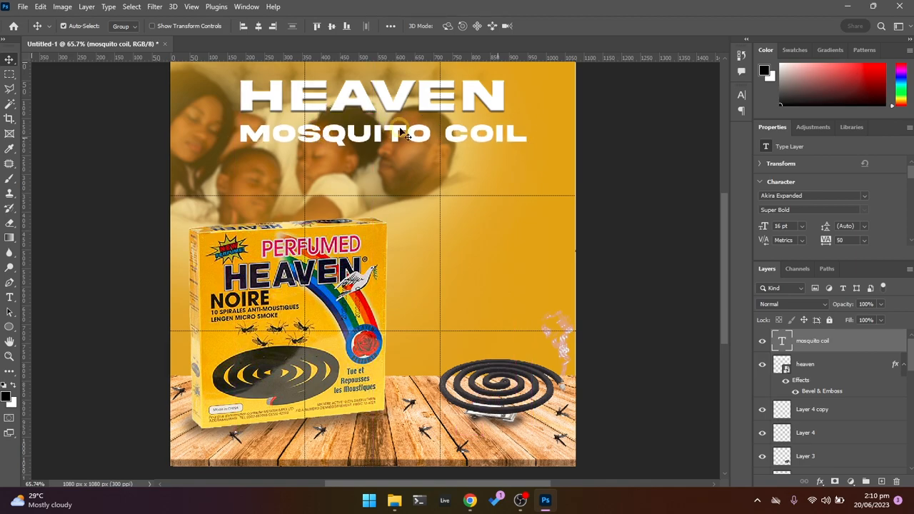
key(ctrl+t)
drag(524, 134, 505, 134)
key(Return)
key(t)
drag(412, 133, 250, 121)
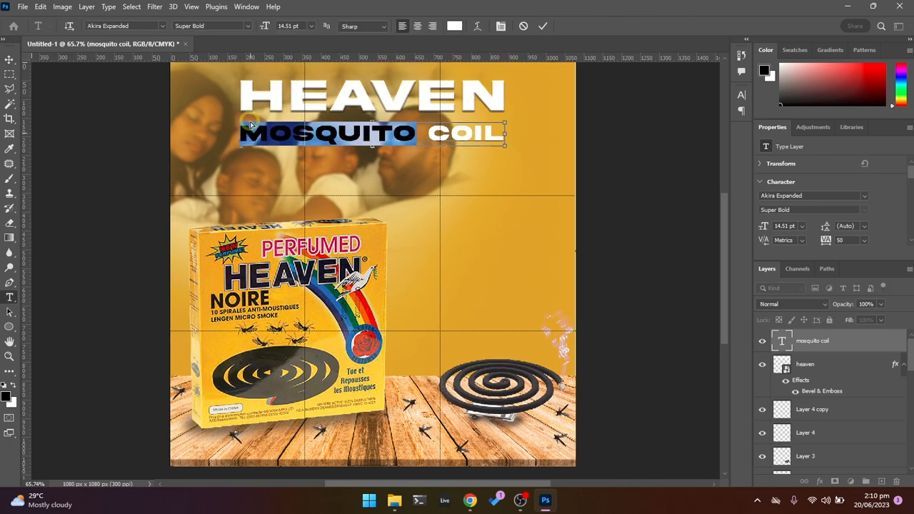
key(ctrl+v)
key(BackSpace)
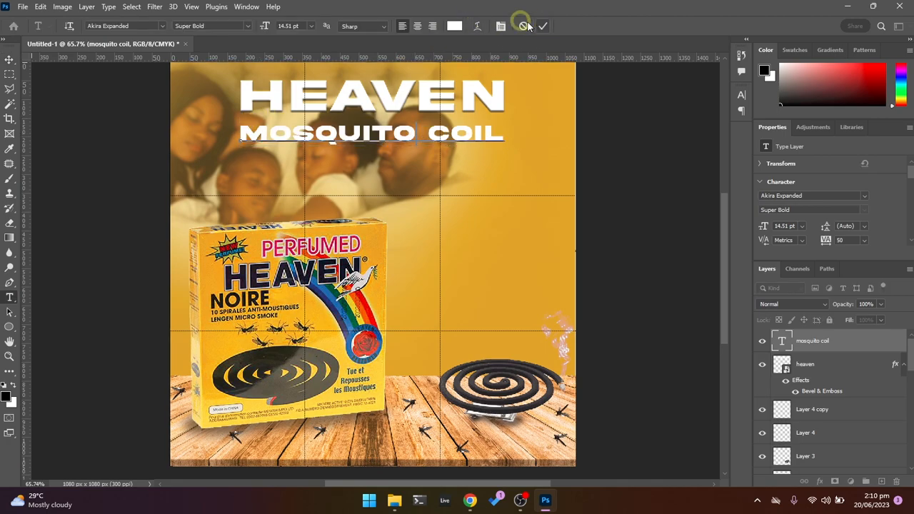
click(542, 26)
click(9, 61)
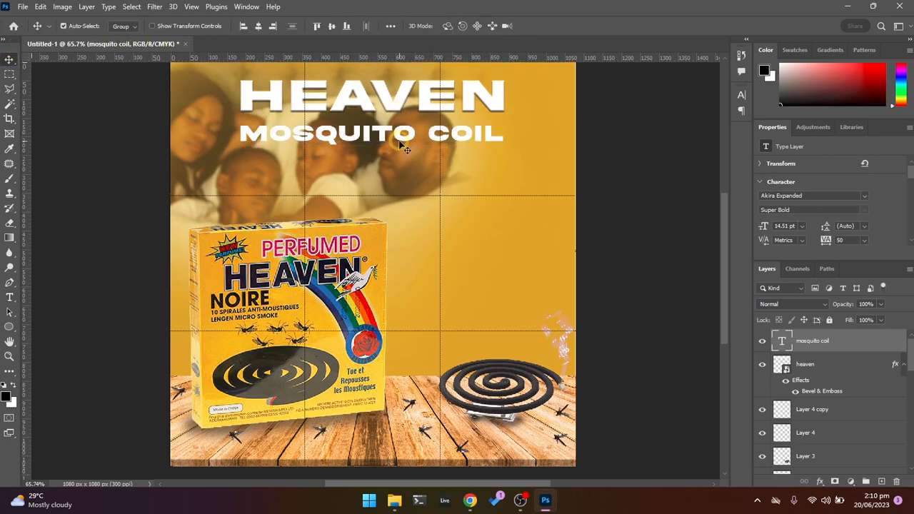
- Try several colours sampled from the box on the MOSQUITO COIL text and settle on yellow (#f8cd25)
scroll(882, 197, down, 3)
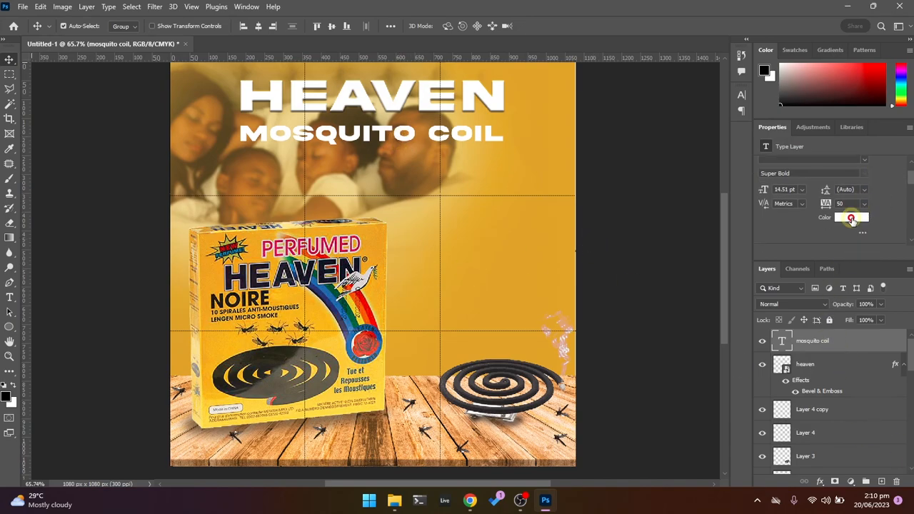
click(833, 212)
click(317, 309)
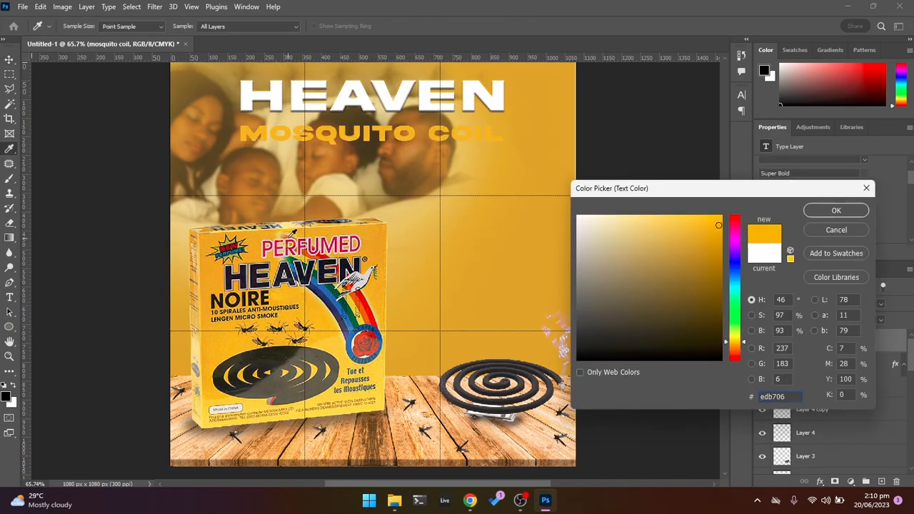
click(284, 246)
click(275, 280)
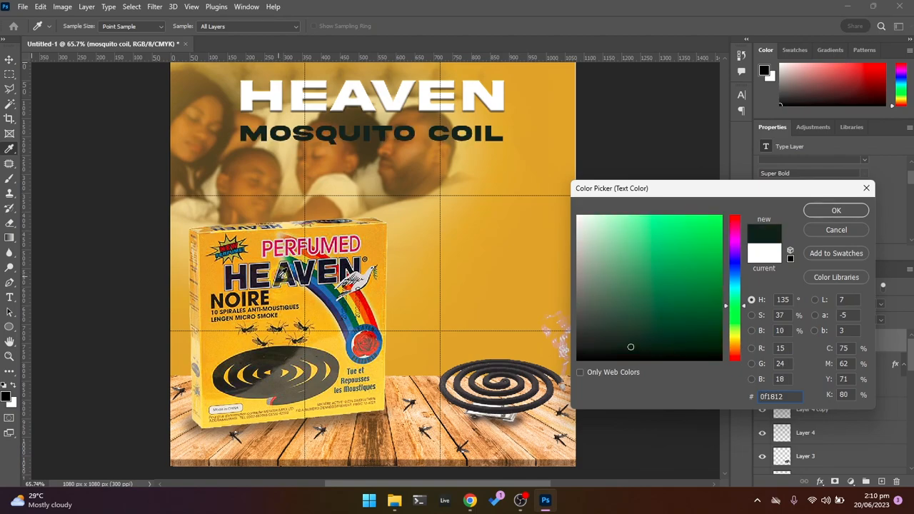
click(215, 258)
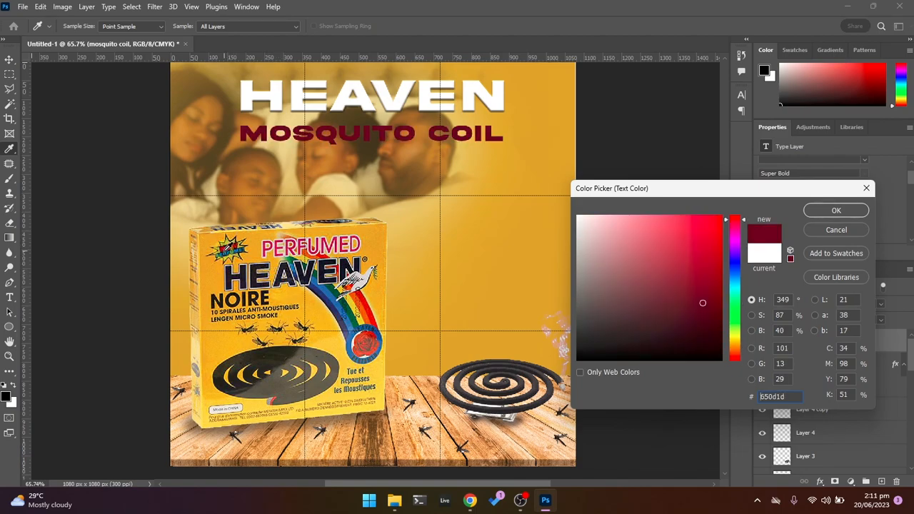
click(341, 355)
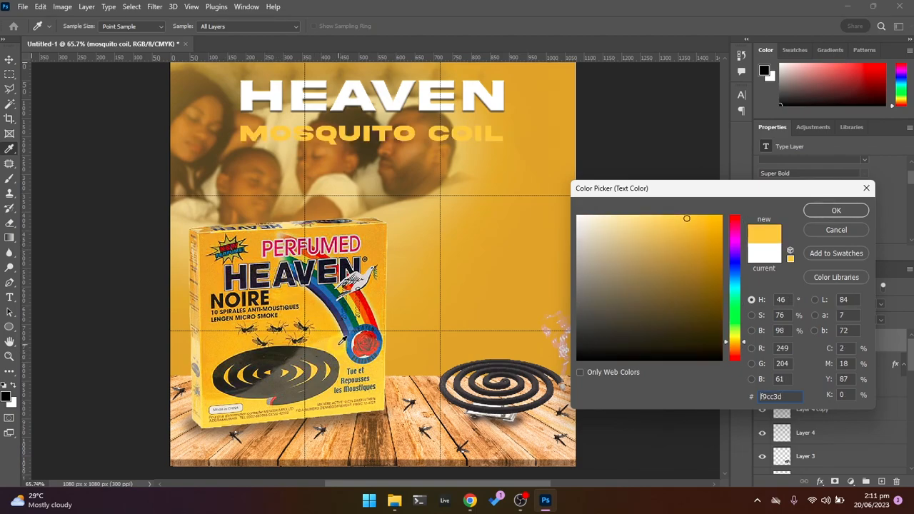
click(214, 281)
click(348, 358)
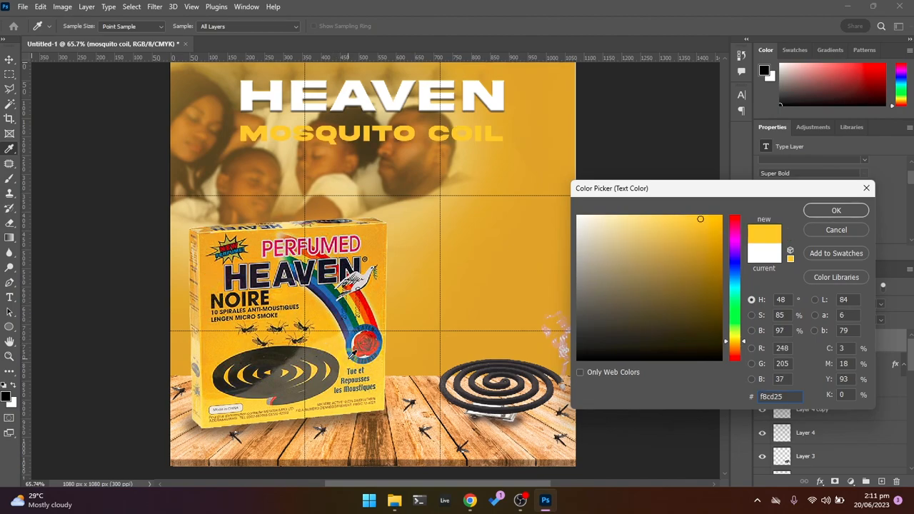
click(835, 211)
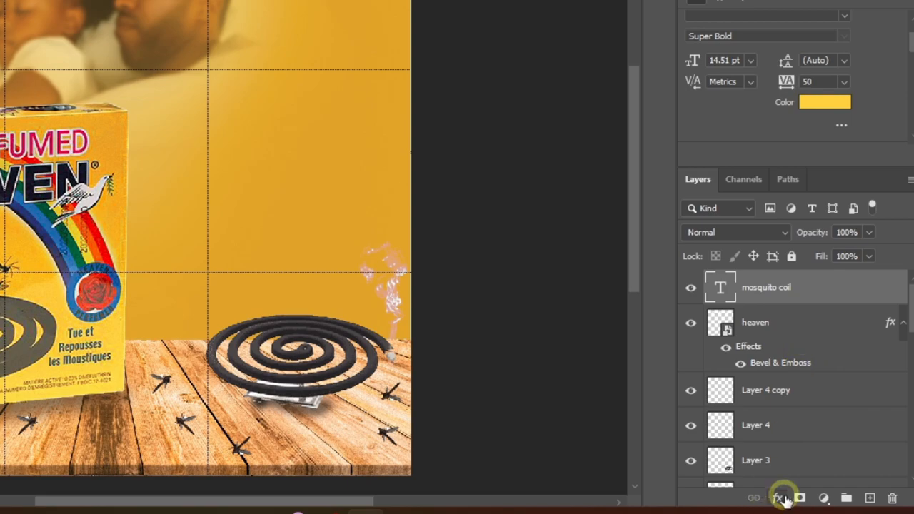
- Add a Bevel & Emboss effect in Emboss style to the MOSQUITO COIL text and pick a new highlight colour for it
click(820, 481)
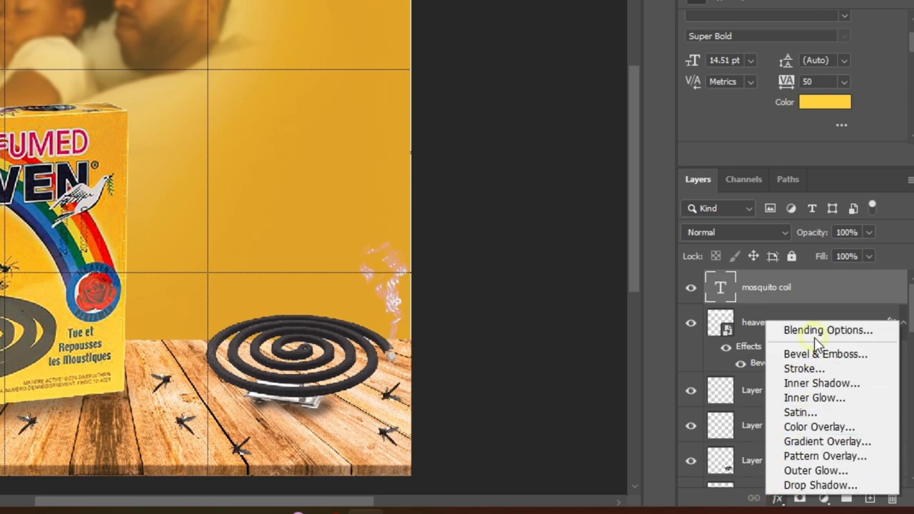
click(816, 354)
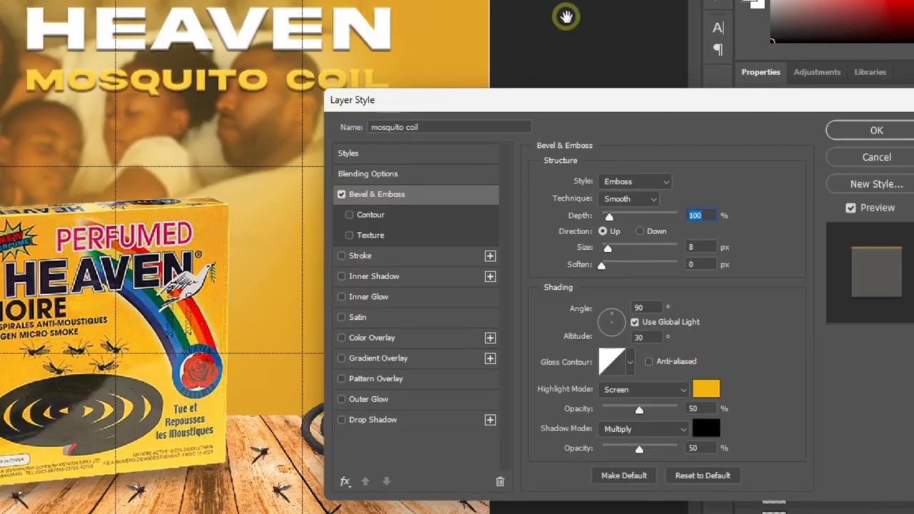
click(711, 390)
click(498, 381)
key(Return)
click(878, 131)
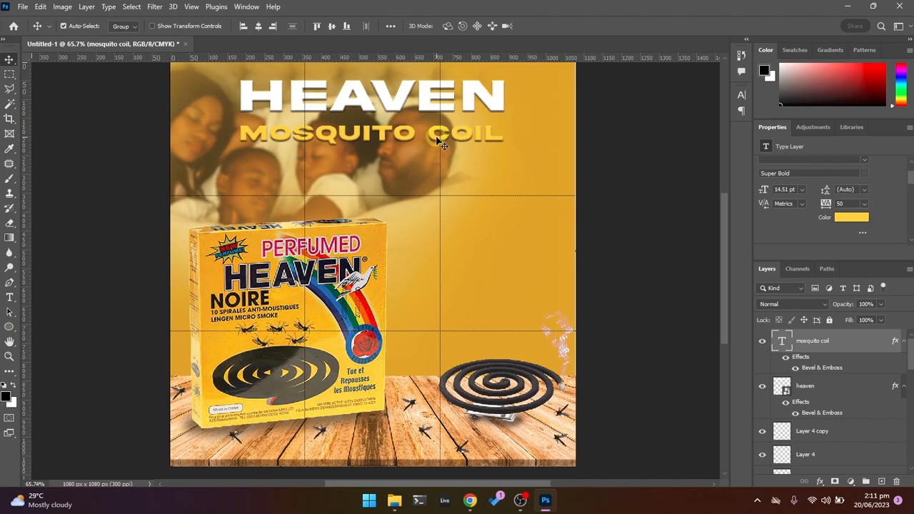
- Copy the red SHOP WHOLESALE! tag from top choco-Recovered.psd into the ad and stack it directly above Layer 11
scroll(528, 220, up, 1)
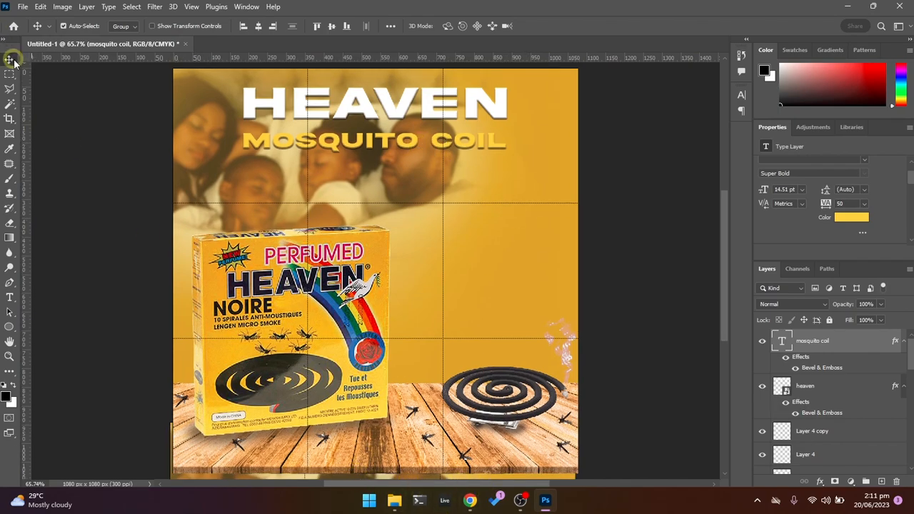
click(11, 32)
click(247, 415)
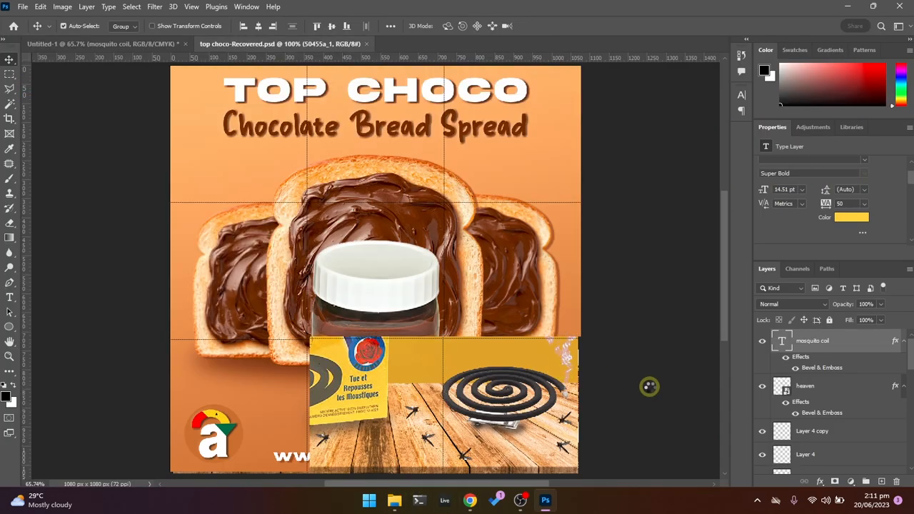
drag(511, 408, 454, 353)
key(ctrl+shift+[)
key(ctrl+])
key(ctrl+])
key(ctrl+])
key(ctrl+])
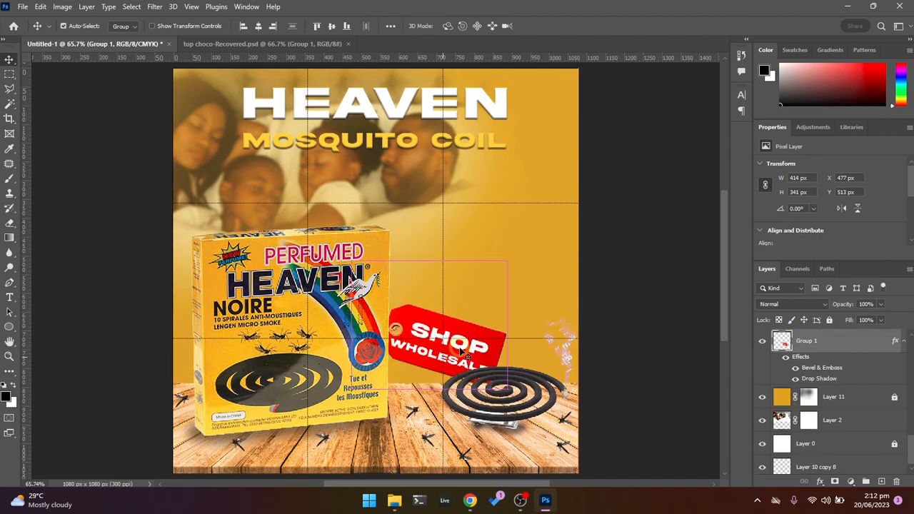
- Place the SHOP WHOLESALE! tag beside the box above the coil and rotate it about -8 degrees
drag(466, 344, 476, 314)
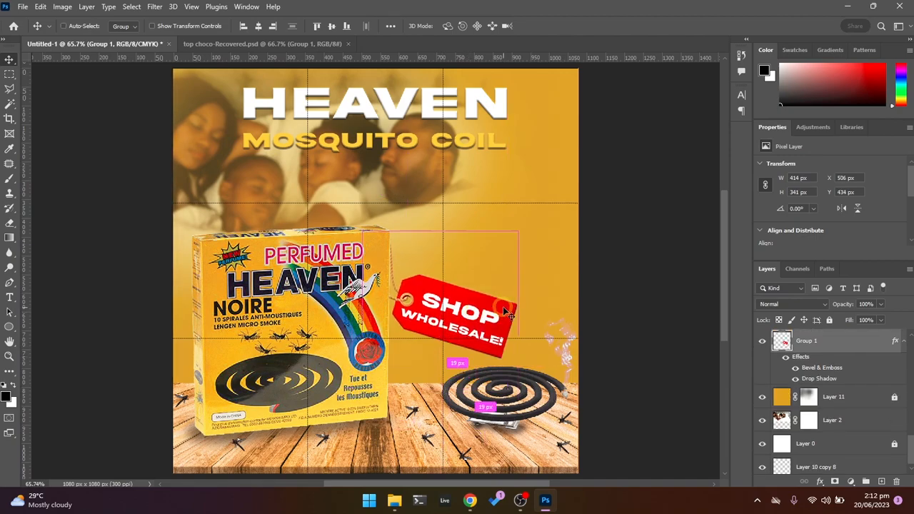
key(ctrl+t)
drag(546, 301, 526, 265)
drag(435, 303, 432, 293)
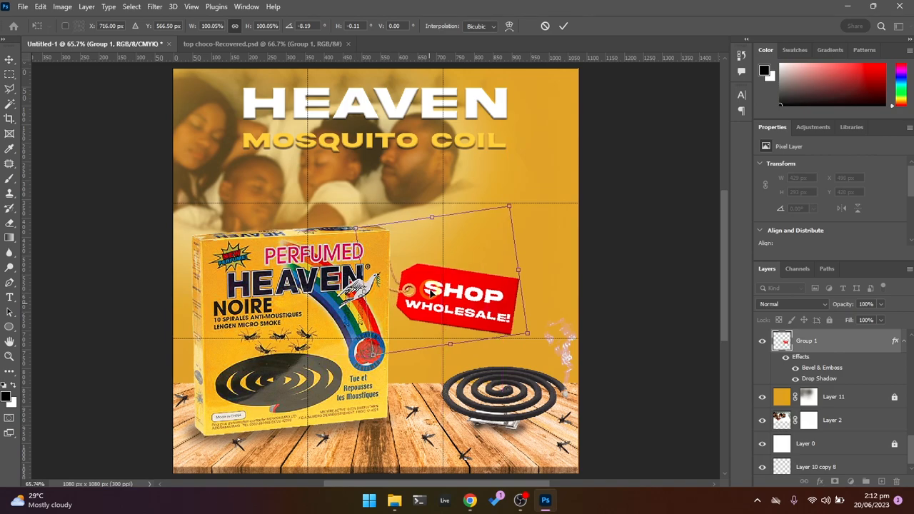
key(Return)
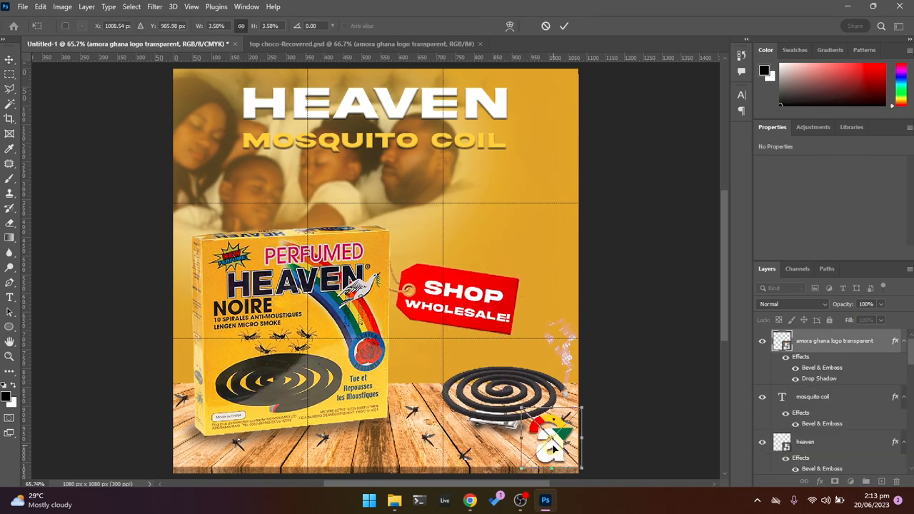
- Nudge the Amora Ghana logo slightly upward in the canvas's lower-right corner and commit its placement
key(Up)
key(Up)
key(Up)
key(Return)
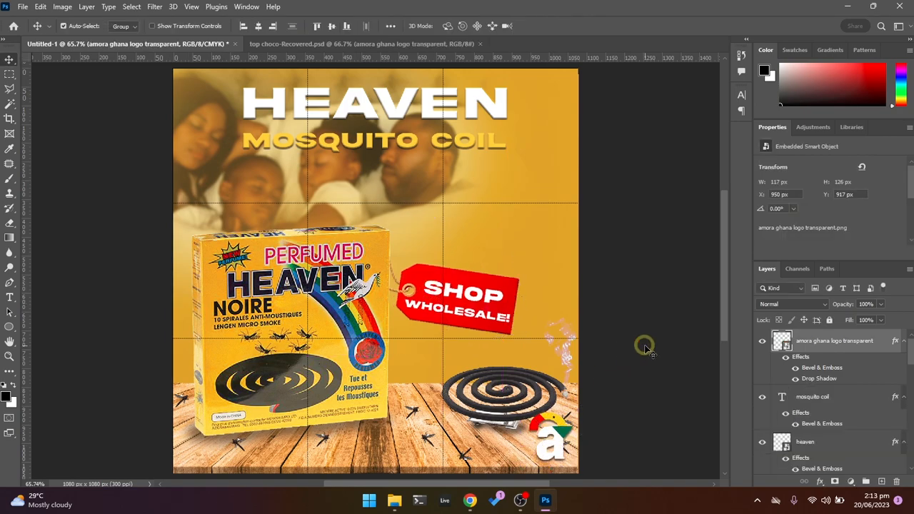
click(645, 348)
- Try to nudge the group of layers selected around the mosquito coil to the left
drag(445, 361, 497, 418)
key(Left)
key(Left)
key(Left)
key(Left)
key(Left)
key(Left)
key(Left)
key(Left)
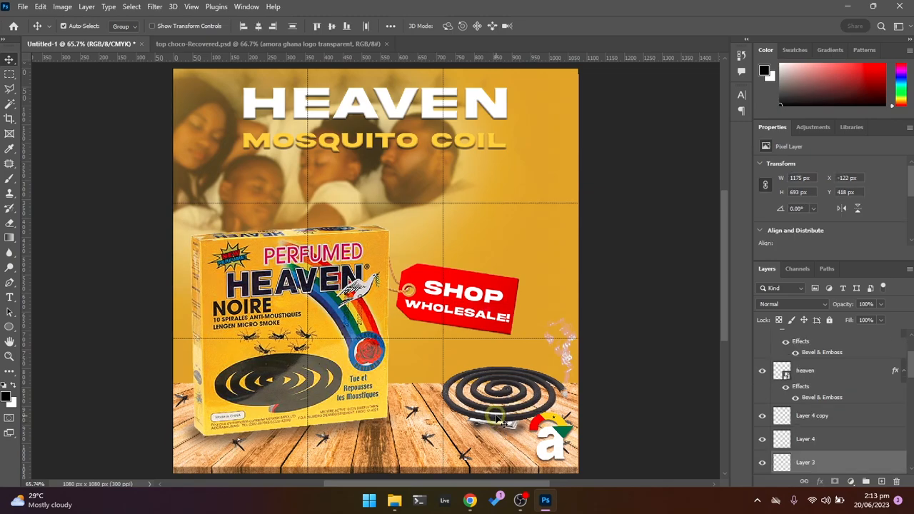
click(505, 371)
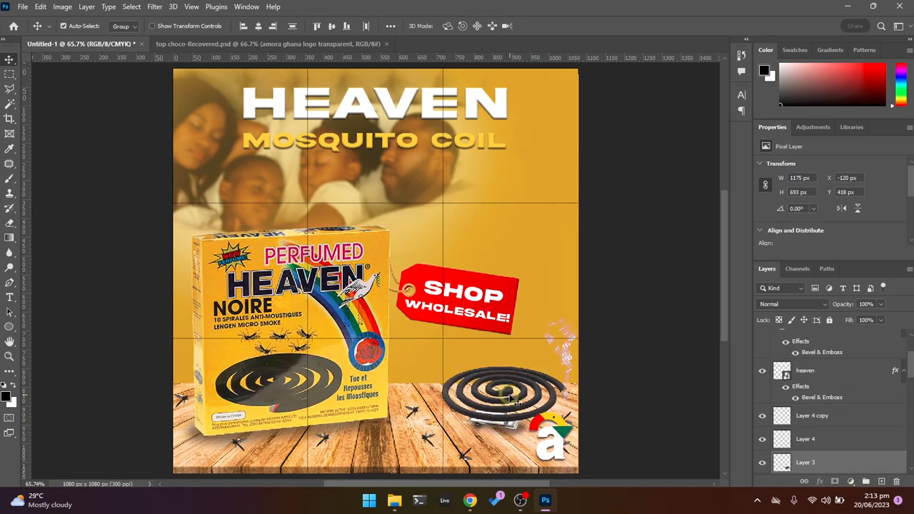
key(ctrl+z)
click(605, 191)
- Move the mosquito coil on Layer 3 about 30 px left, away from the logo
click(522, 398)
key(shift+Left)
key(shift+Left)
key(shift+Left)
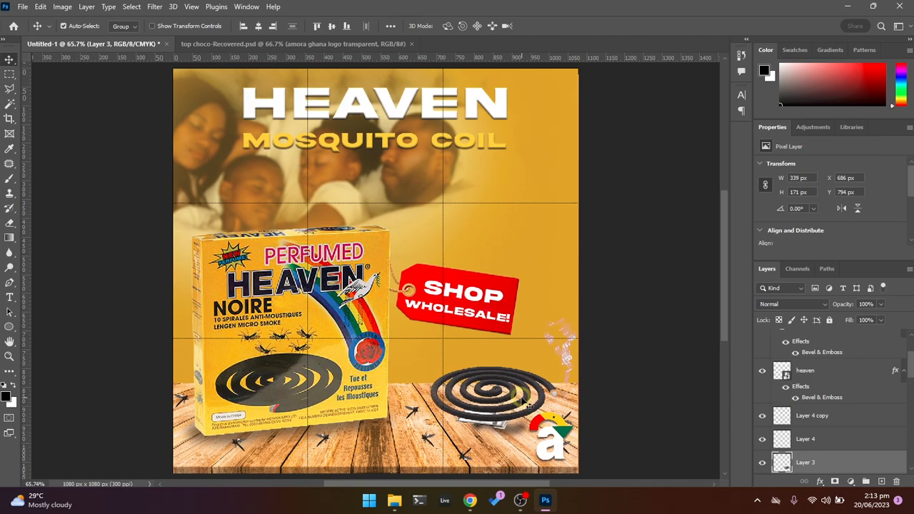
- Shift the coil's shadow layer and both smoke layers left to line up with the moved coil
click(524, 438)
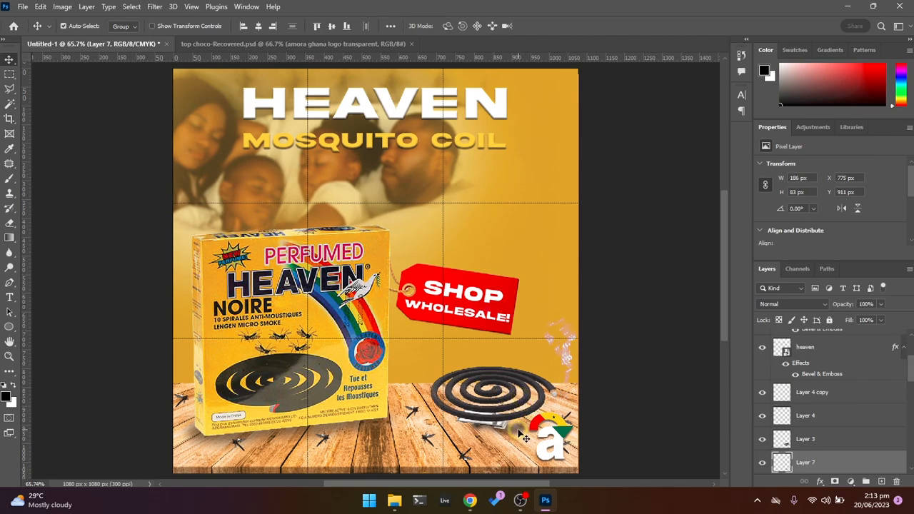
click(568, 364)
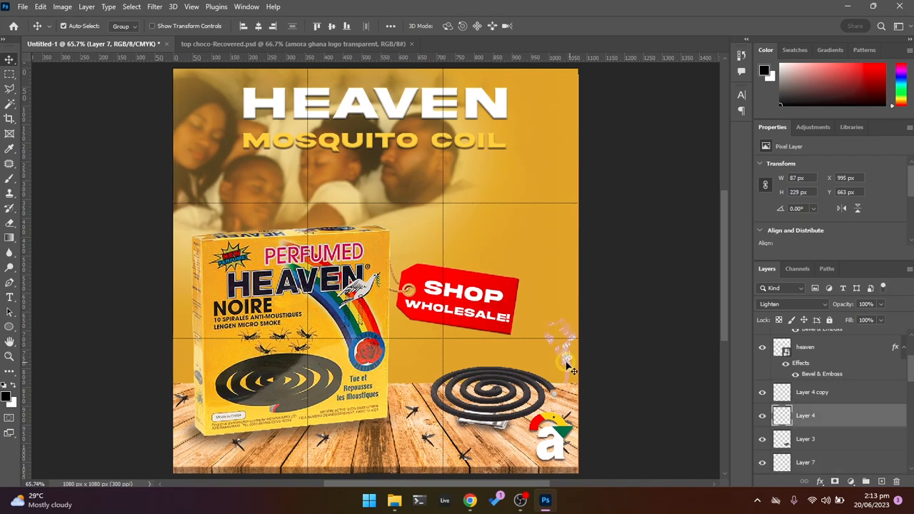
click(572, 359)
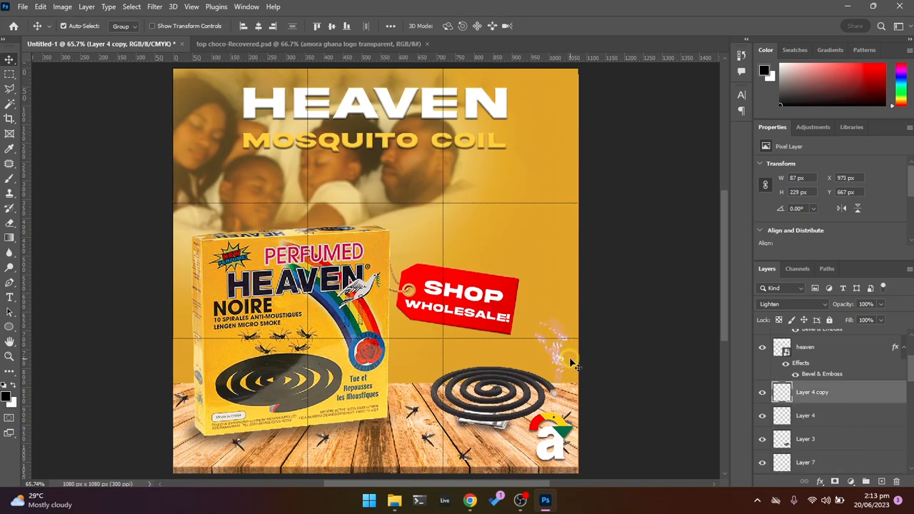
- Enlarge the smoke on Layer 4 copy upward to about 119 x 316 px
key(ctrl+t)
drag(555, 317, 553, 285)
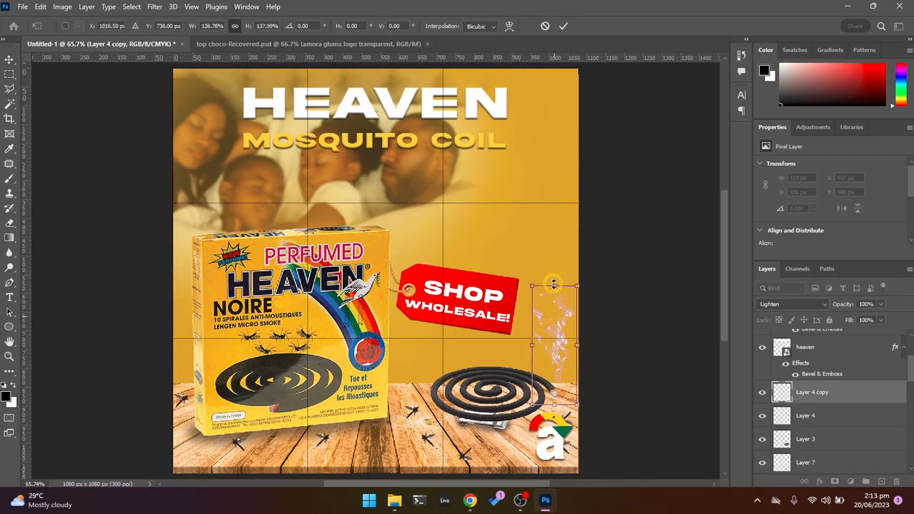
key(Return)
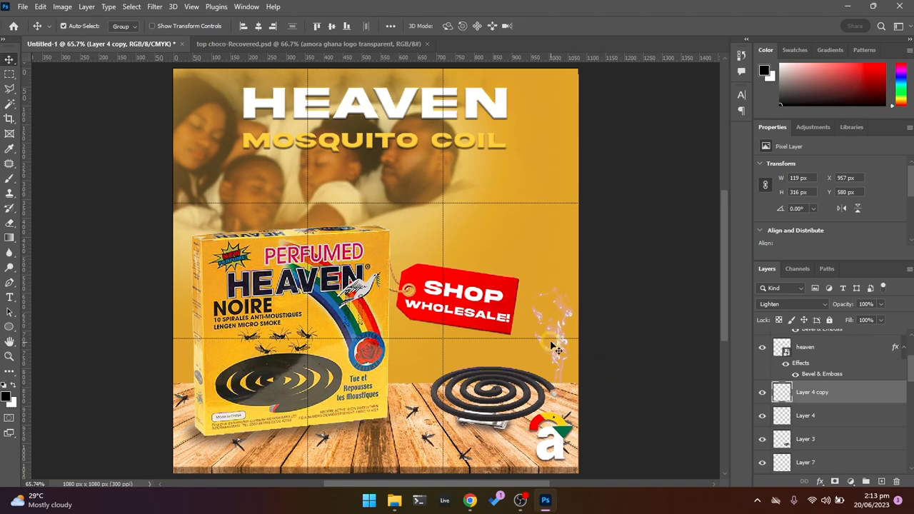
- Spread the mosquitoes around the coil, placing one beyond its right edge, and nudge the Amora Ghana logo slightly
drag(566, 417, 510, 438)
drag(570, 452, 505, 404)
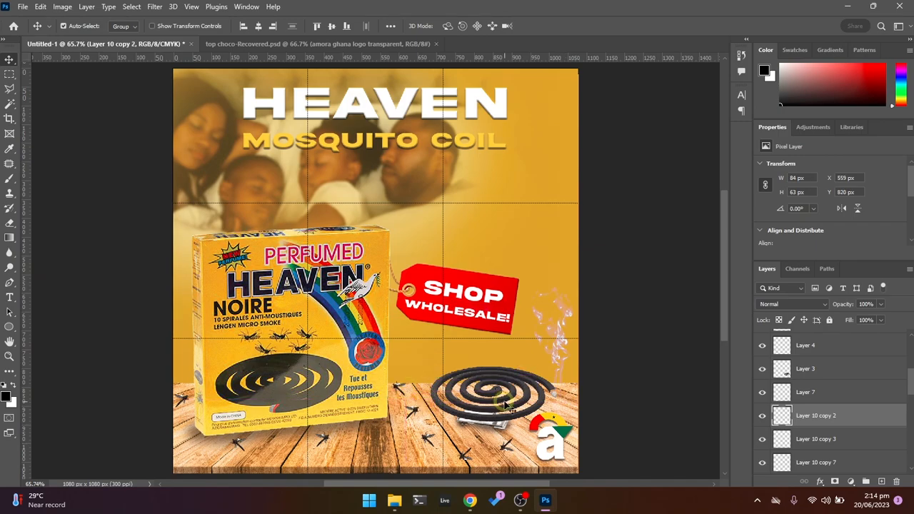
drag(401, 391, 570, 392)
mouse_move(407, 418)
mouse_down()
mouse_move(400, 393)
mouse_move(411, 385)
mouse_move(404, 400)
mouse_move(415, 426)
mouse_up()
drag(466, 457, 447, 453)
mouse_move(552, 453)
mouse_down()
mouse_move(568, 425)
mouse_move(565, 446)
mouse_up()
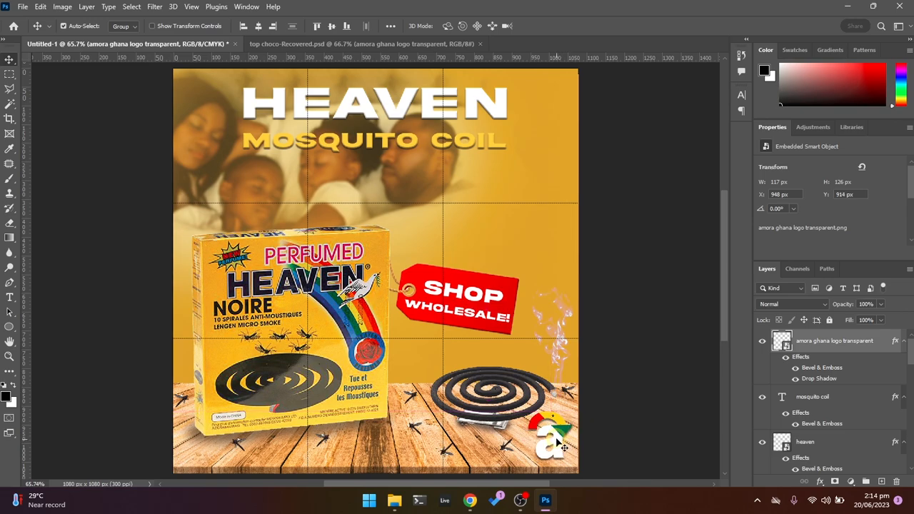
- Copy the orange-brown Ellipse 2 circle from top choco-Recovered.psd into the ad and place it behind the Amora Ghana logo
click(293, 43)
click(233, 449)
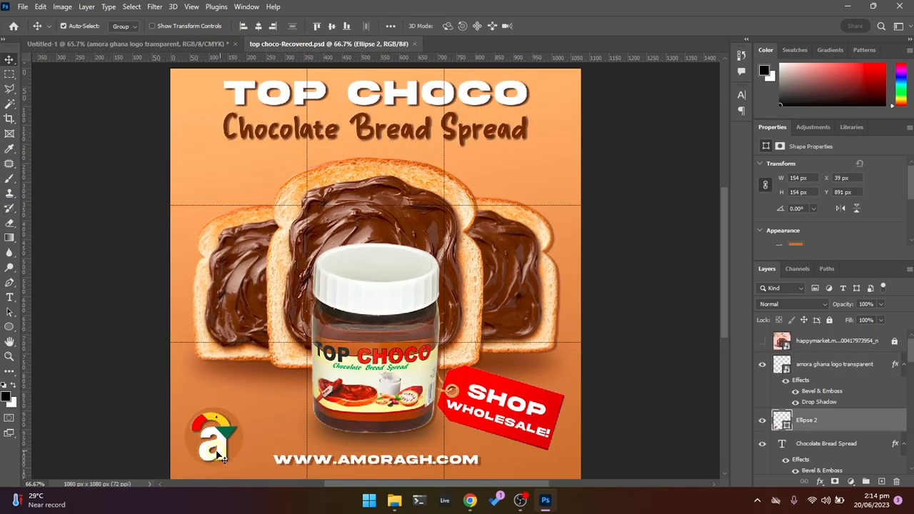
click(163, 43)
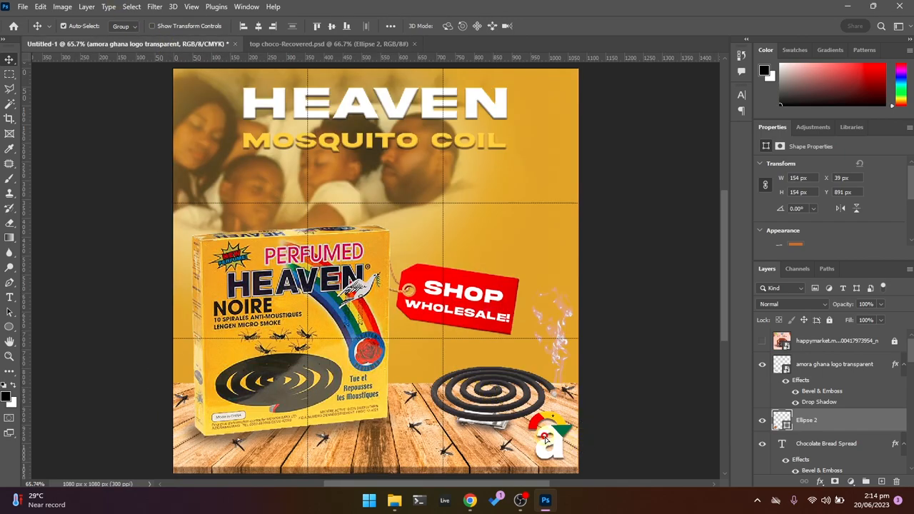
drag(547, 441, 561, 446)
key(ctrl+[)
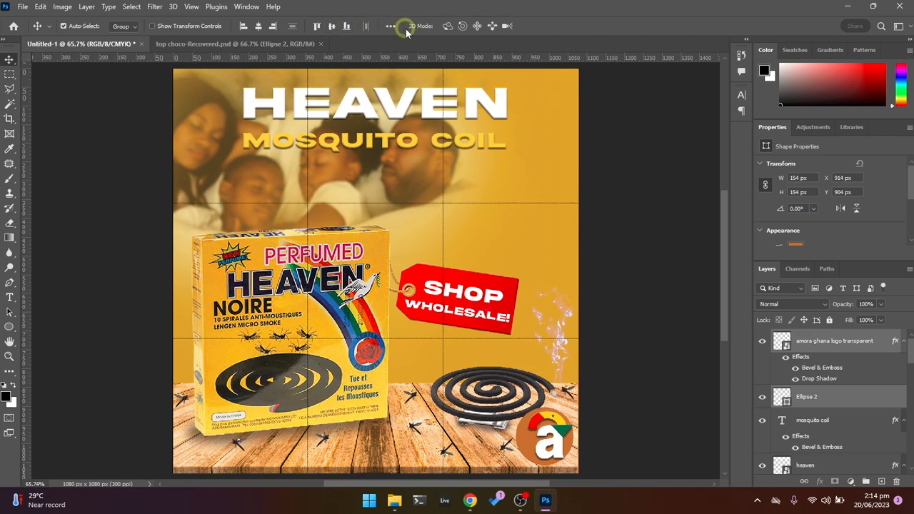
- Align the logo and its backing circle to each other by their horizontal and vertical centres
click(391, 27)
click(427, 141)
click(358, 57)
click(426, 57)
click(569, 37)
- Scale the logo and circle down together until the circle is about 111 px wide, keeping them in the lower-right canvas corner
key(ctrl+t)
drag(574, 437, 554, 447)
key(Return)
click(620, 415)
- Recolour the circle behind the logo to the pale gold #dfbe5a, sampled from the ad's background
click(812, 400)
double_click(786, 400)
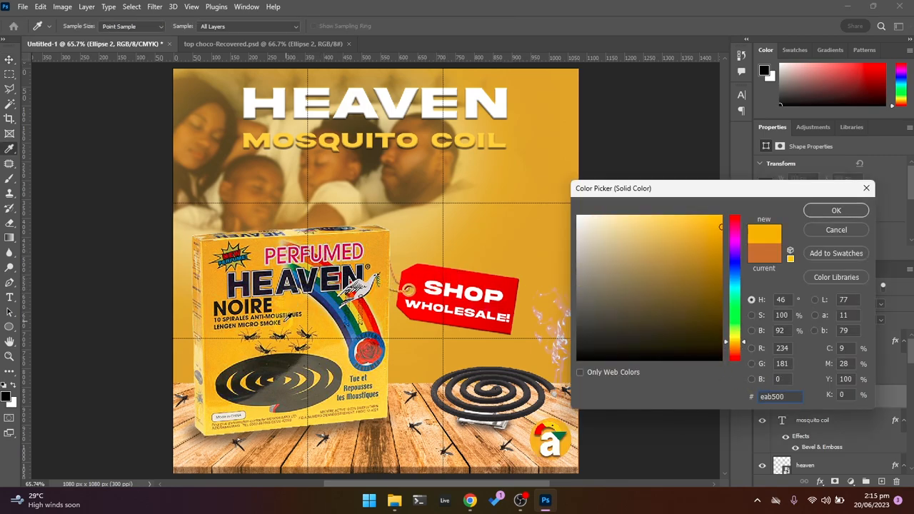
click(414, 280)
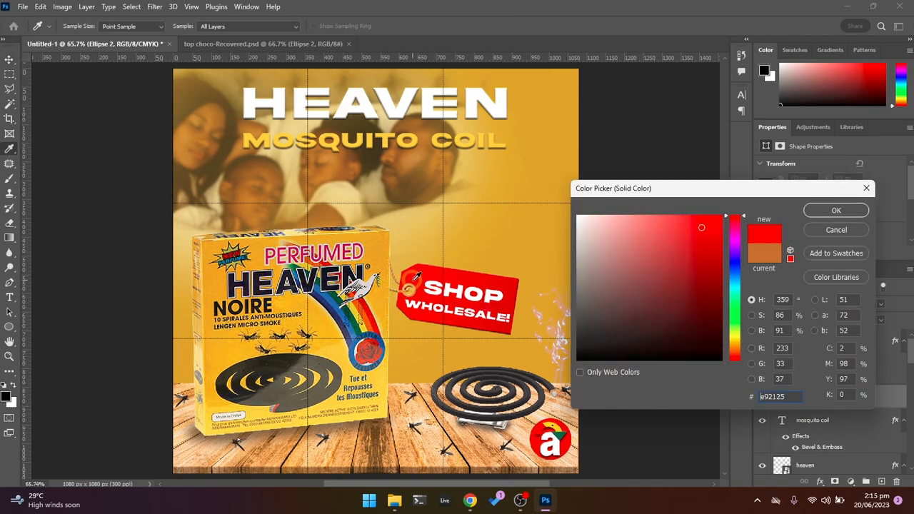
click(355, 426)
click(384, 438)
click(403, 349)
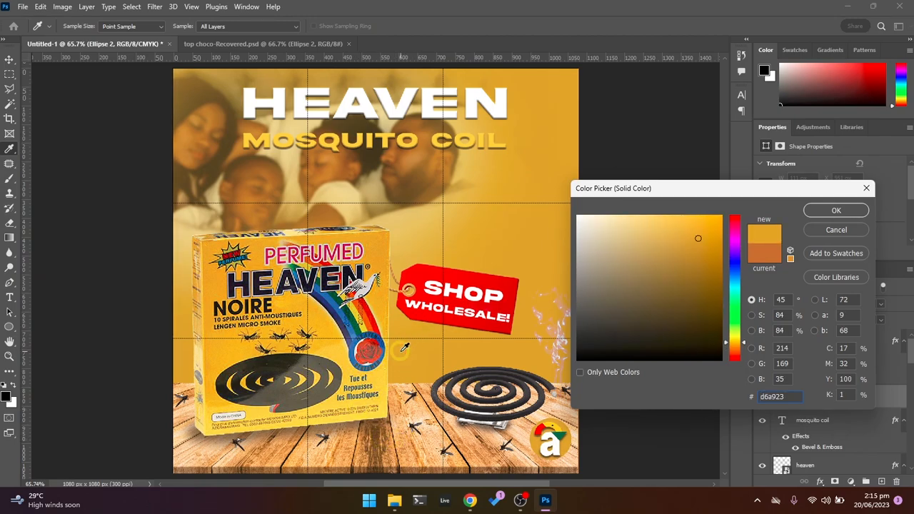
mouse_move(600, 247)
mouse_down()
mouse_move(592, 231)
mouse_move(583, 252)
mouse_up()
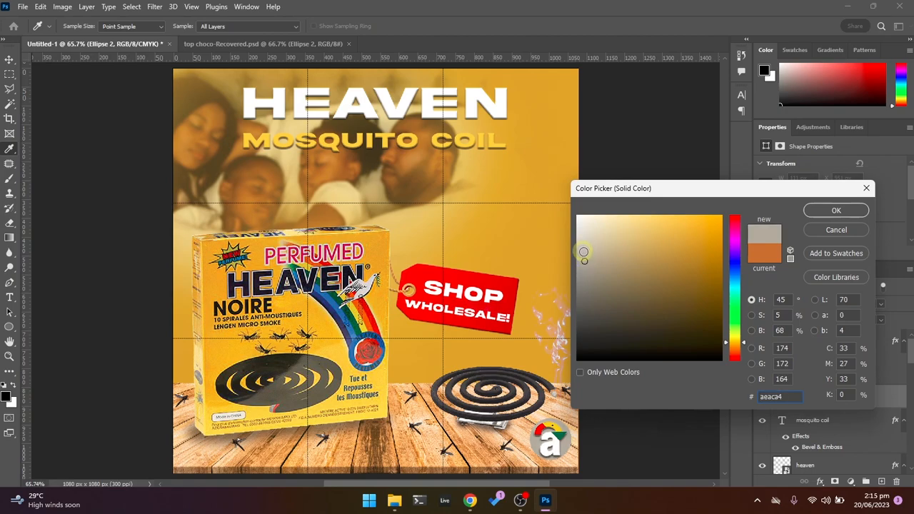
click(401, 246)
click(845, 213)
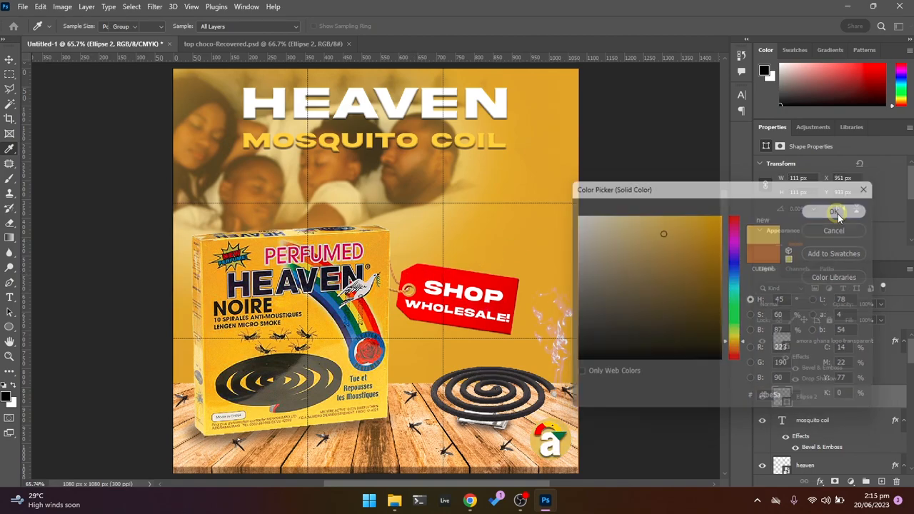
- Set the Ellipse 2 circle's opacity to 90% and its fill to 76%
drag(845, 304, 843, 321)
mouse_move(845, 305)
mouse_down()
mouse_move(836, 304)
mouse_move(845, 303)
mouse_up()
click(664, 291)
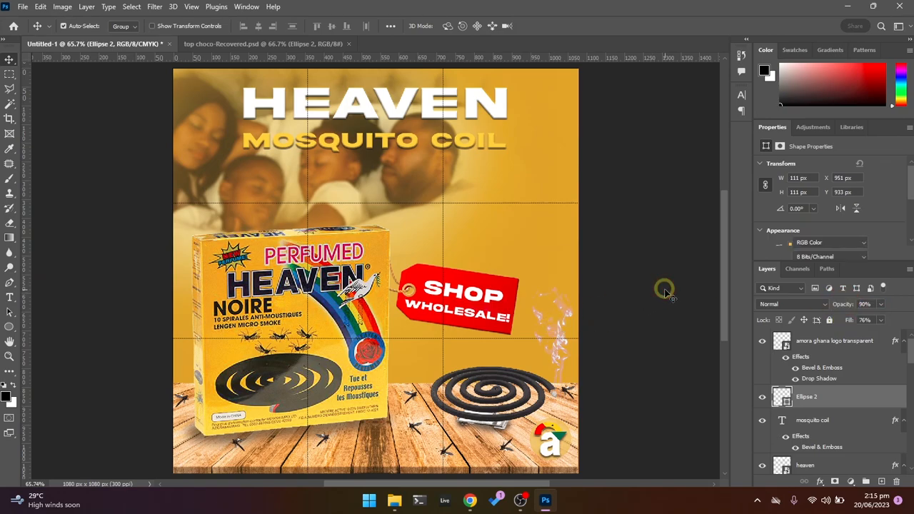
- Change the Bevel & Emboss style of the SHOP WHOLESALE! tag on Group 1 to Emboss
click(467, 309)
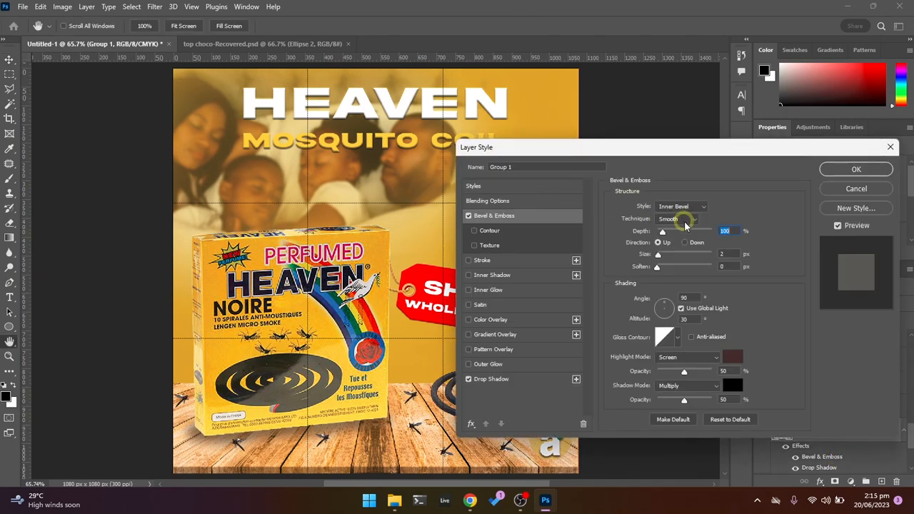
click(683, 206)
click(673, 234)
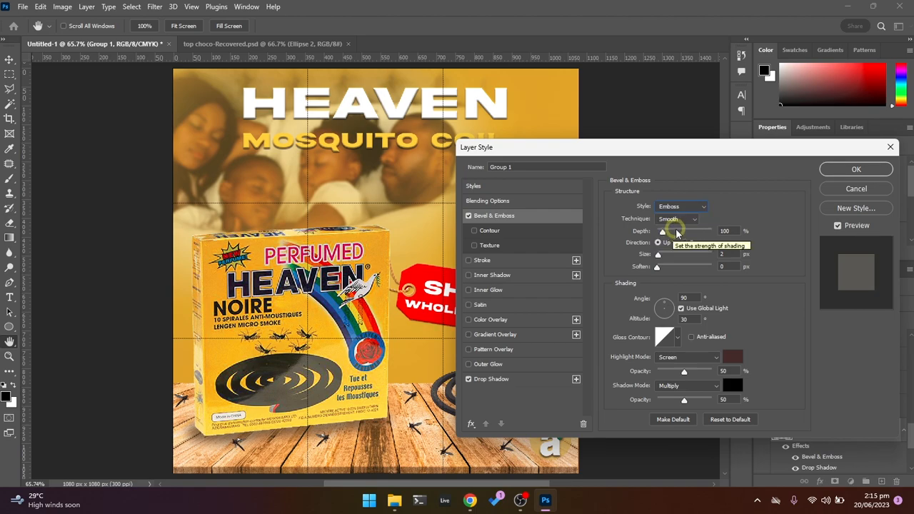
click(832, 171)
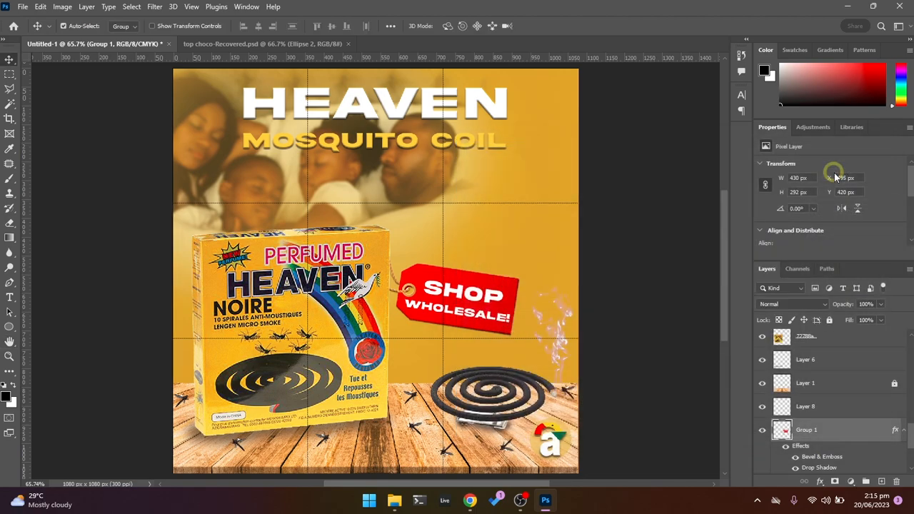
- Try a Bevel & Emboss effect with different bevel styles on the mosquito coil box layer 72788a
click(268, 279)
click(821, 481)
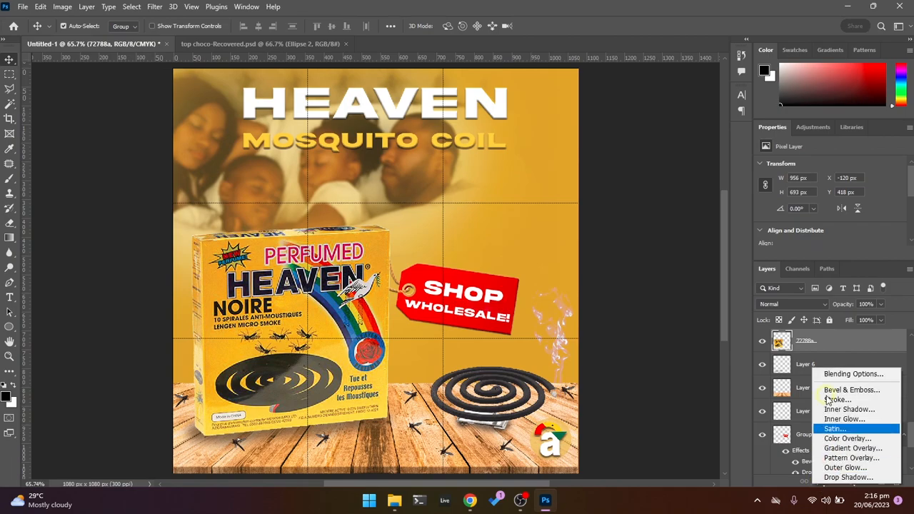
click(836, 374)
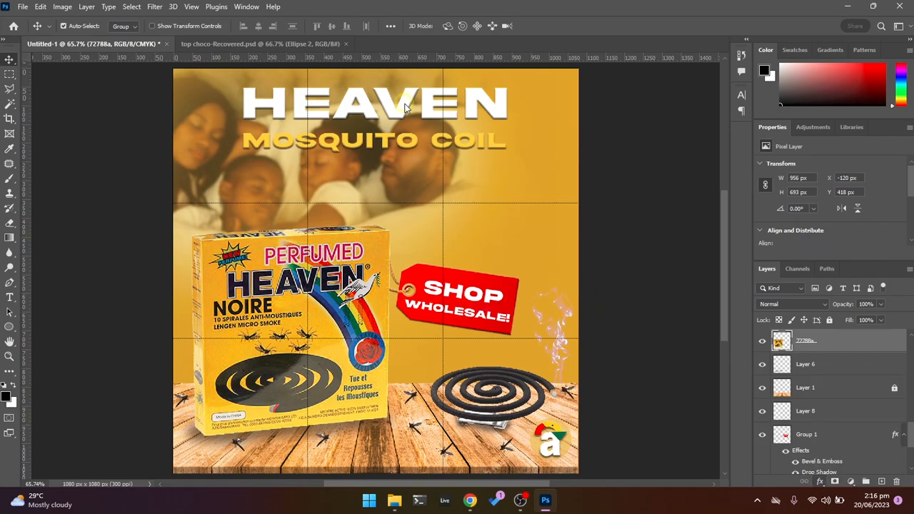
click(469, 216)
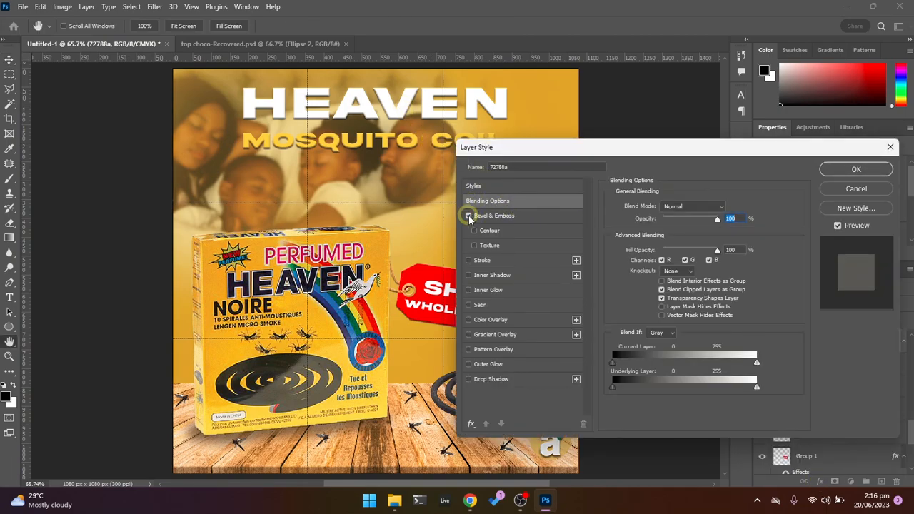
click(542, 215)
click(689, 207)
click(689, 207)
click(689, 208)
click(677, 224)
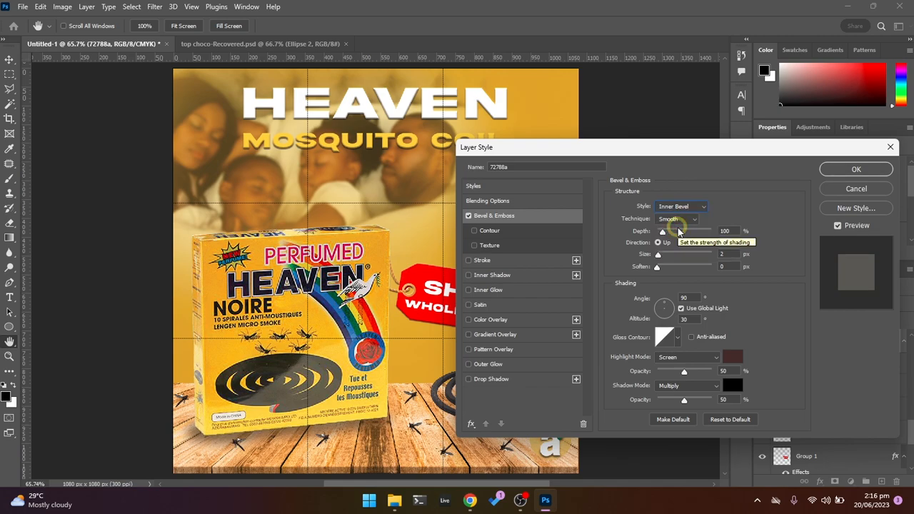
click(843, 190)
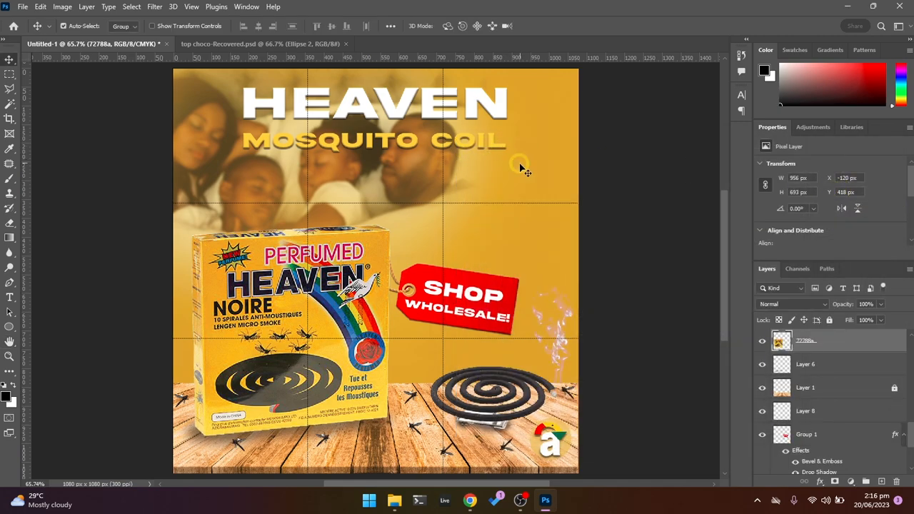
- Move the MOSQUITO COIL subtitle up closer to the HEAVEN headline and lock the family photo on Layer 2
drag(413, 146, 412, 140)
click(534, 134)
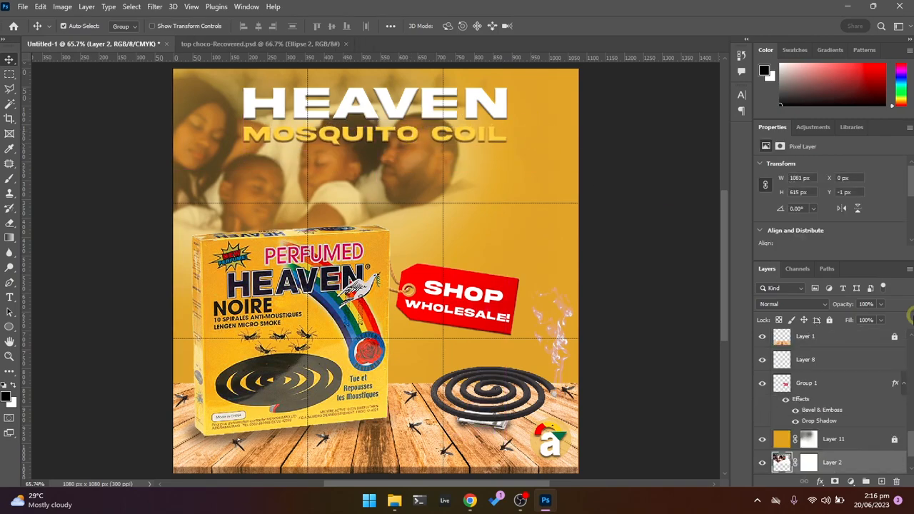
click(830, 320)
- Nudge the HEAVEN headline and MOSQUITO COIL subtitle slightly up toward the canvas's upper edge
click(245, 93)
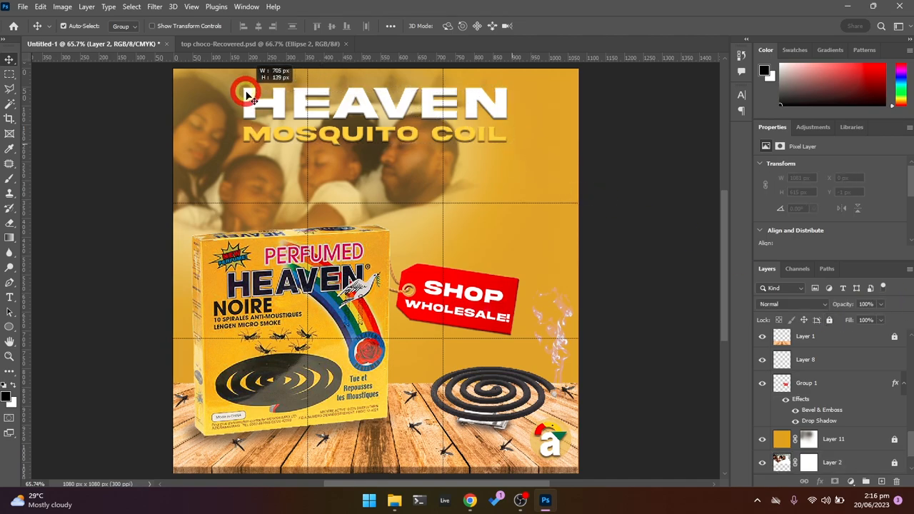
click(349, 115)
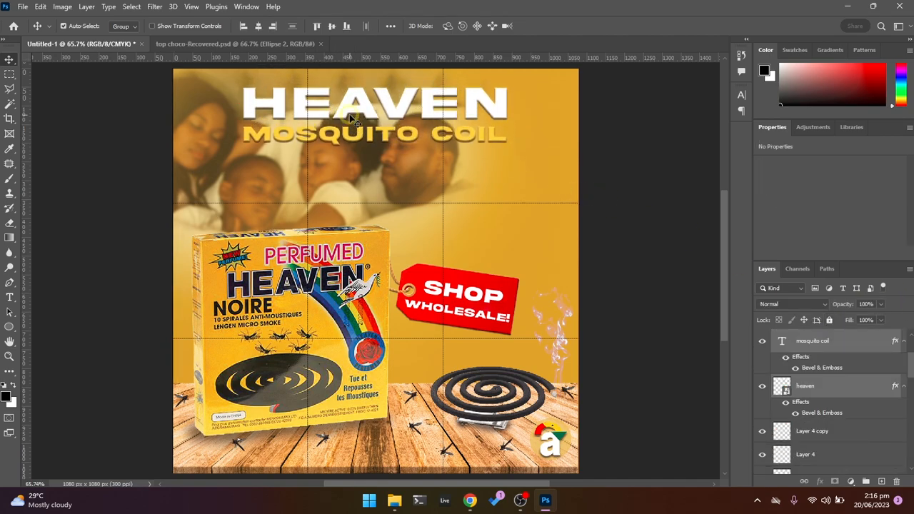
click(439, 137)
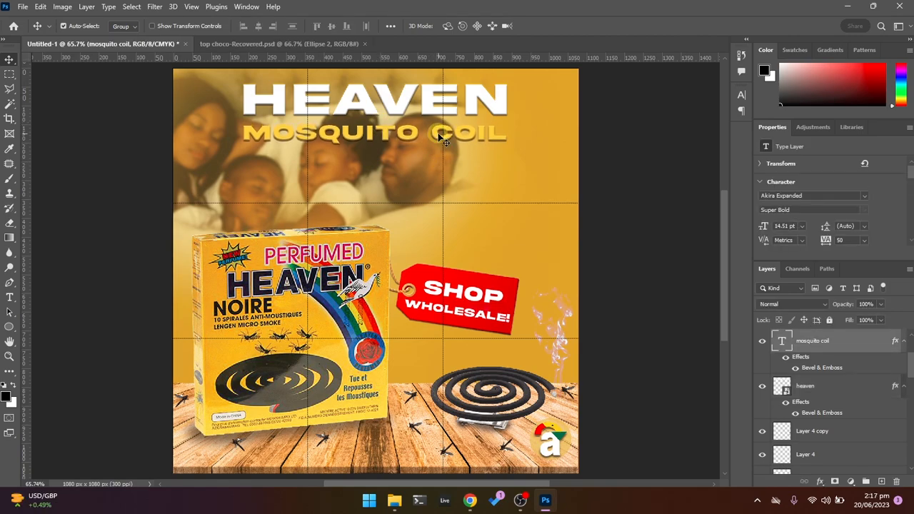
- Save the document as heaven coil in Photoshop format in the 06_2023 folder
key(ctrl+s)
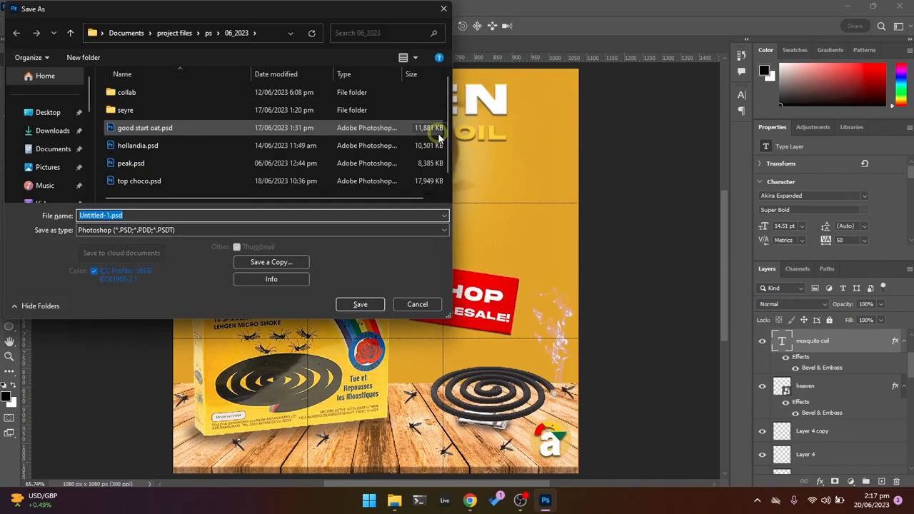
text(heaven coil)
key(Return)
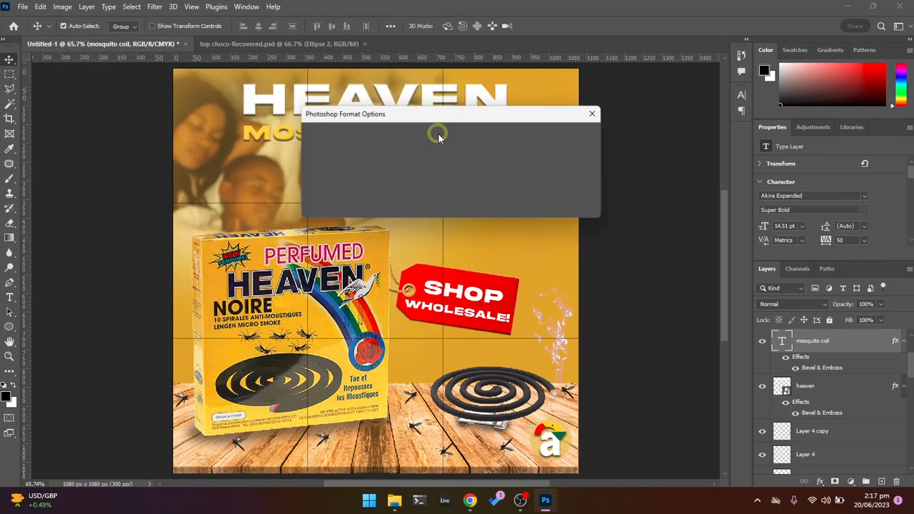
click(589, 129)
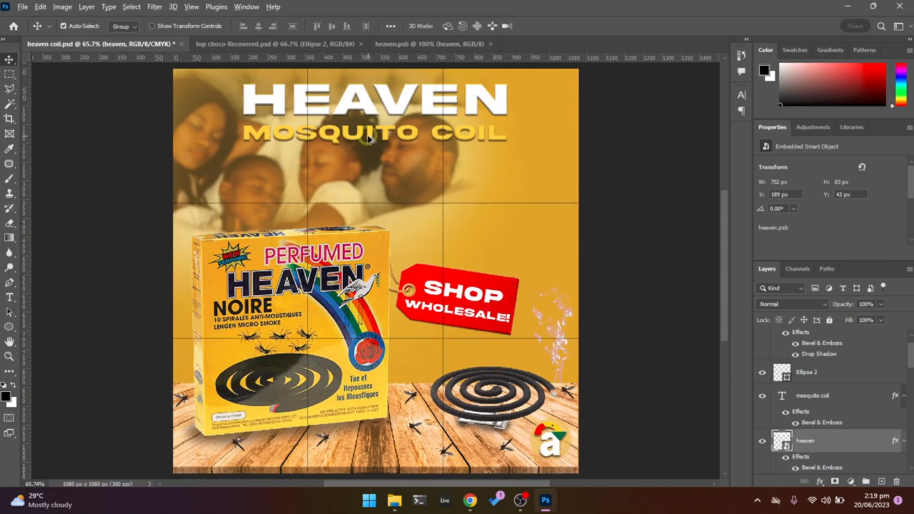
alt+drag(371, 139, 371, 179)
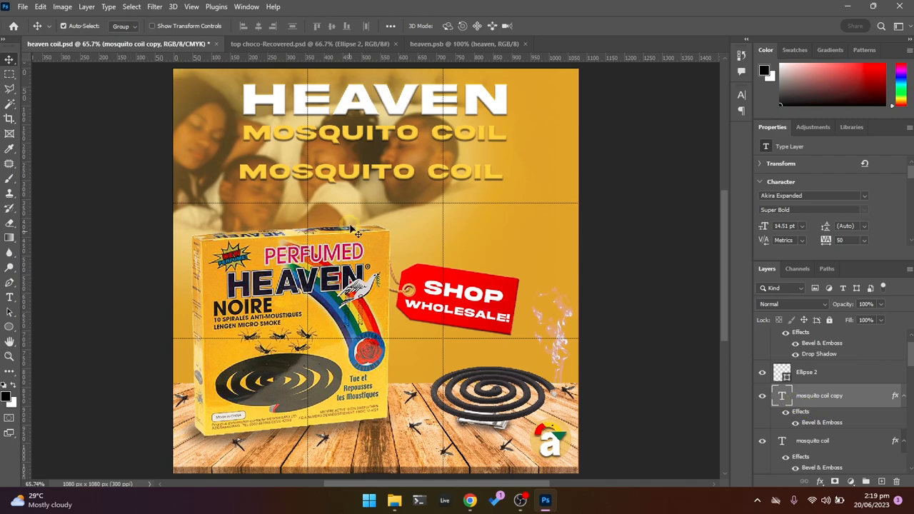
double_click(411, 178)
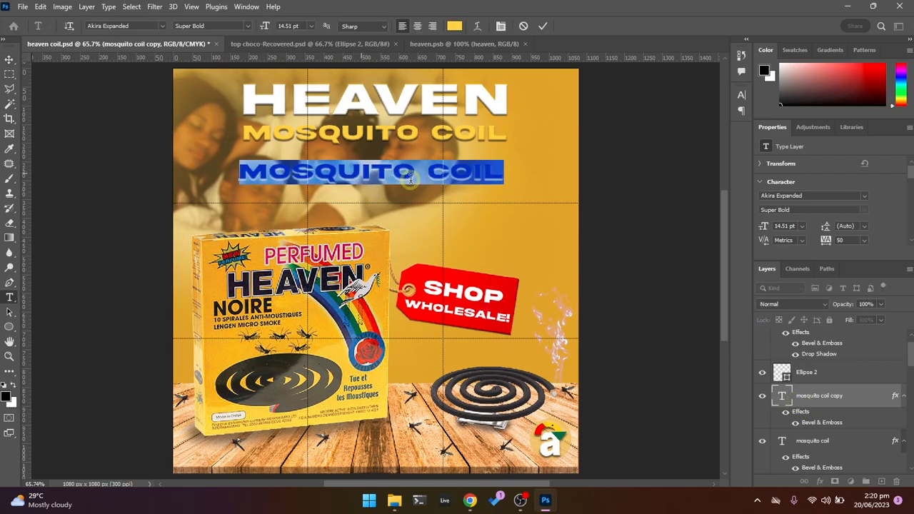
text(www.amoragh.co)
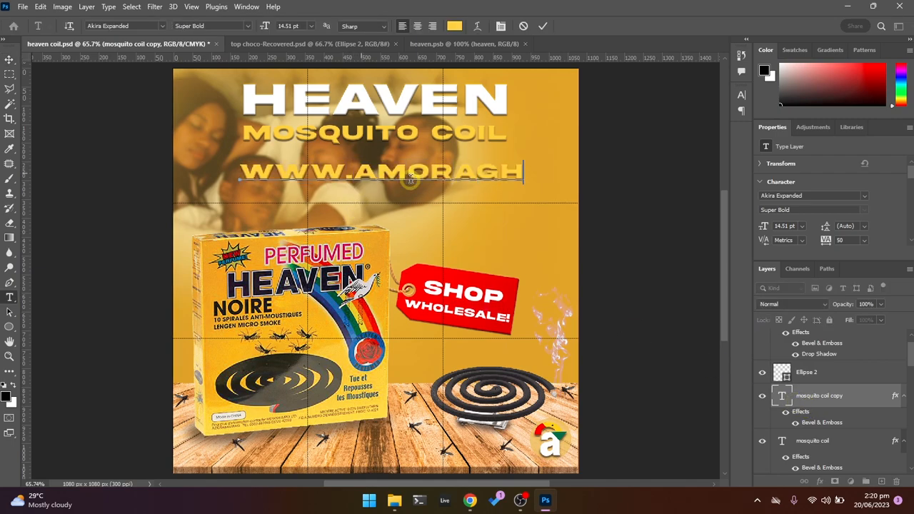
click(543, 26)
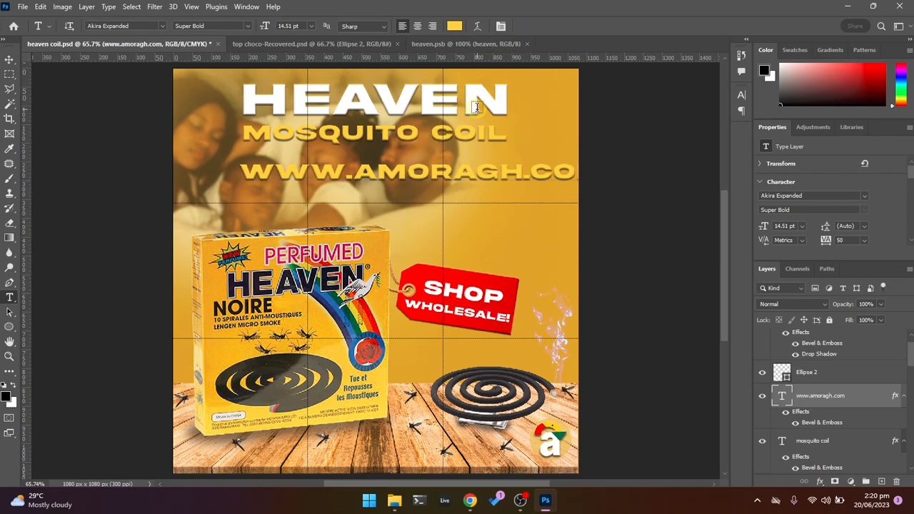
key(ctrl+t)
drag(608, 174, 503, 175)
key(Return)
scroll(893, 210, down, 1)
click(843, 235)
drag(599, 217, 553, 198)
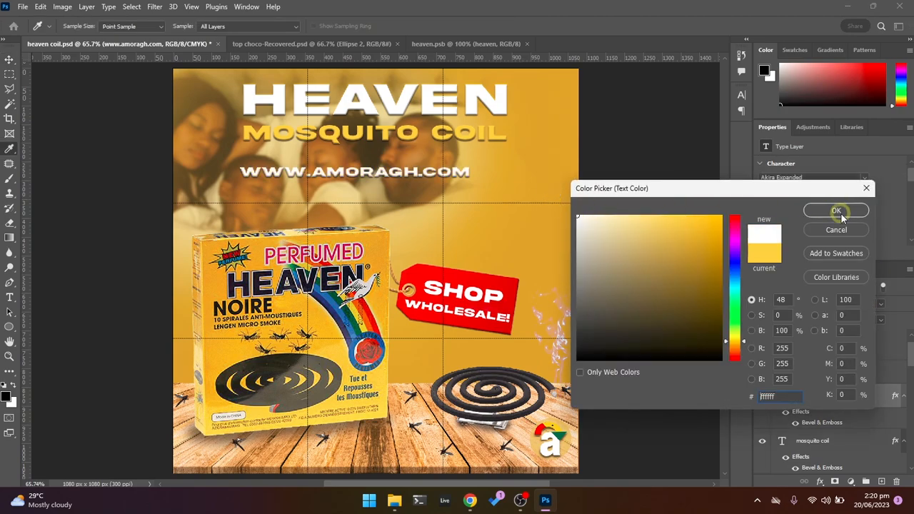
click(838, 211)
- Move the website address to the canvas's lower edge and centre it horizontally on the canvas
drag(402, 172, 404, 458)
click(391, 26)
click(425, 130)
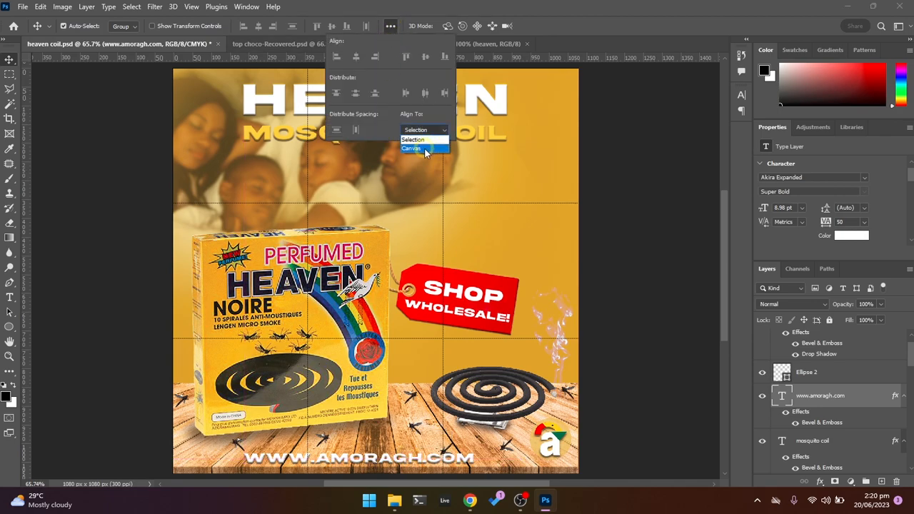
click(418, 141)
click(355, 57)
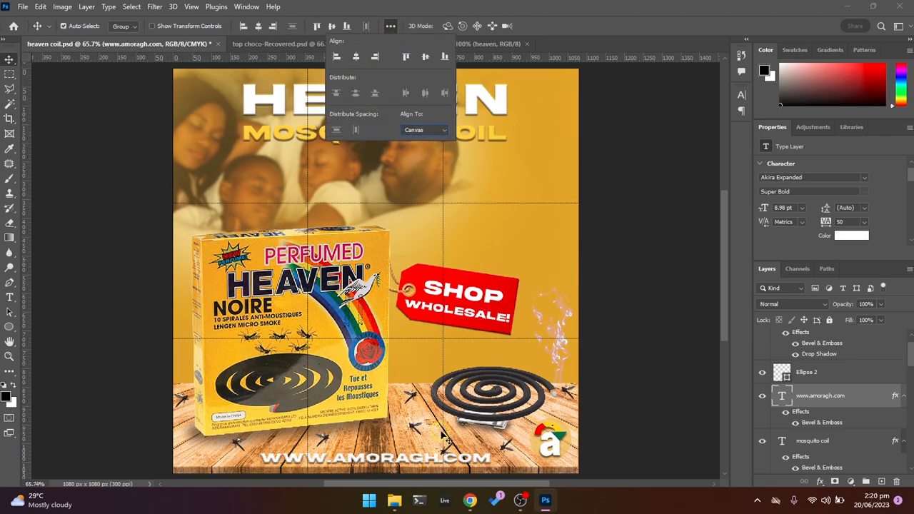
- Move the mosquito above the website address upward to clear it, and nudge the address slightly up
click(450, 460)
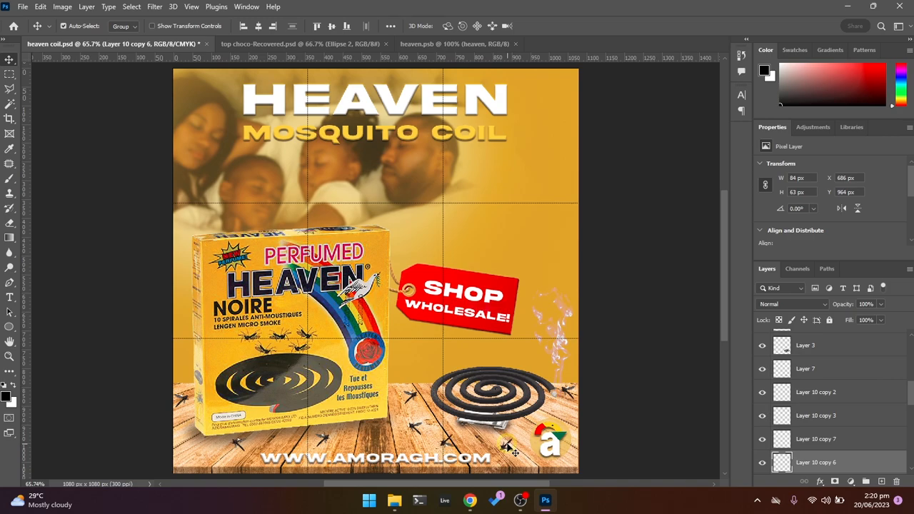
click(397, 463)
key(Up)
key(Up)
key(Up)
key(Up)
key(Up)
key(Up)
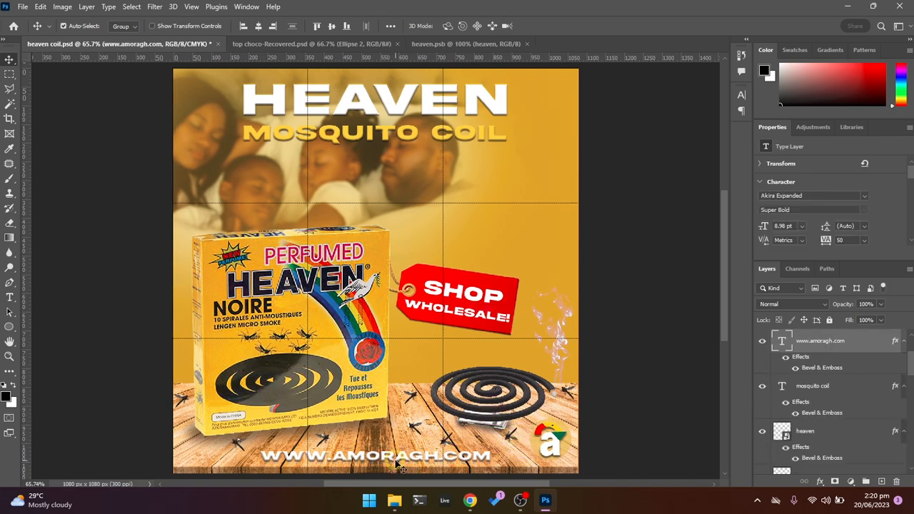
- Scale the website address down around its centre to 7.6 pt and save the document
key(ctrl+t)
drag(493, 450, 471, 454)
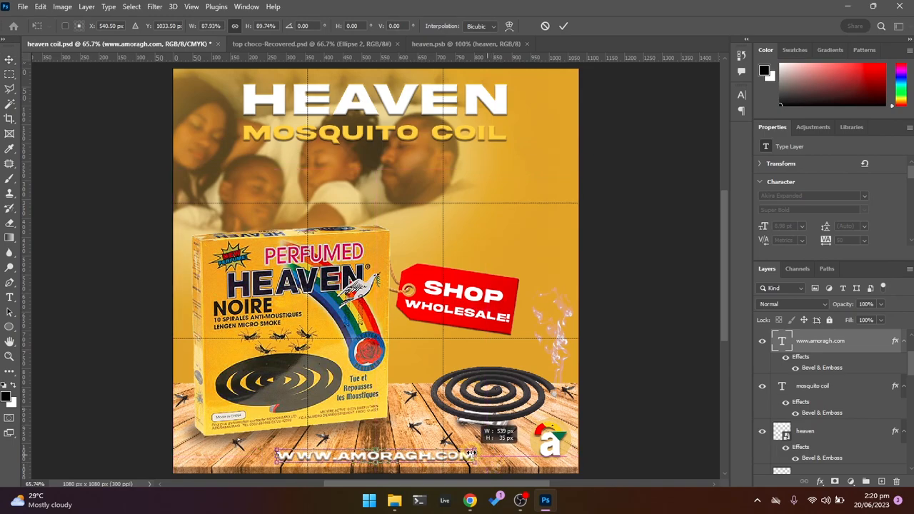
key(Return)
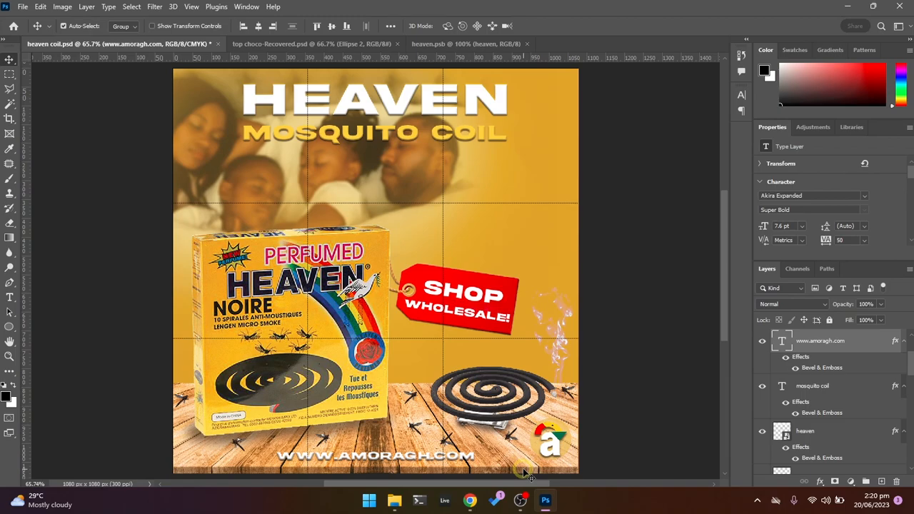
key(ctrl+s)
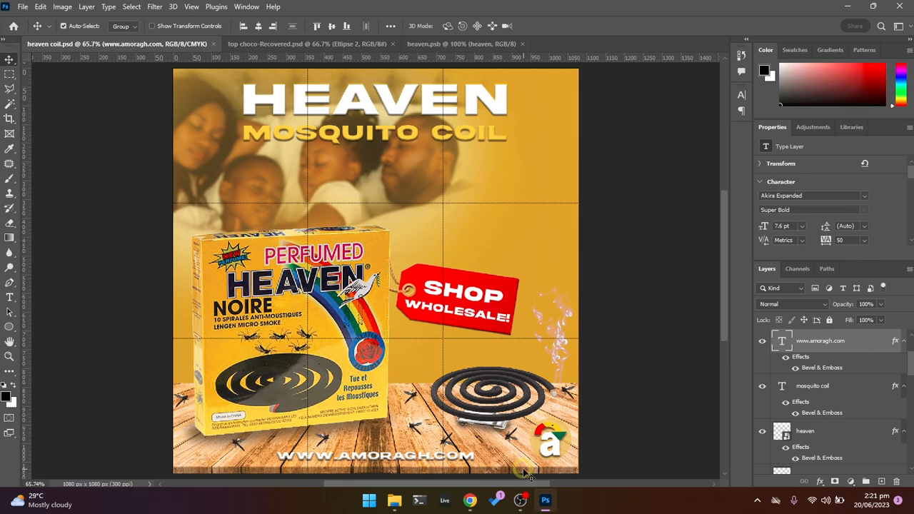